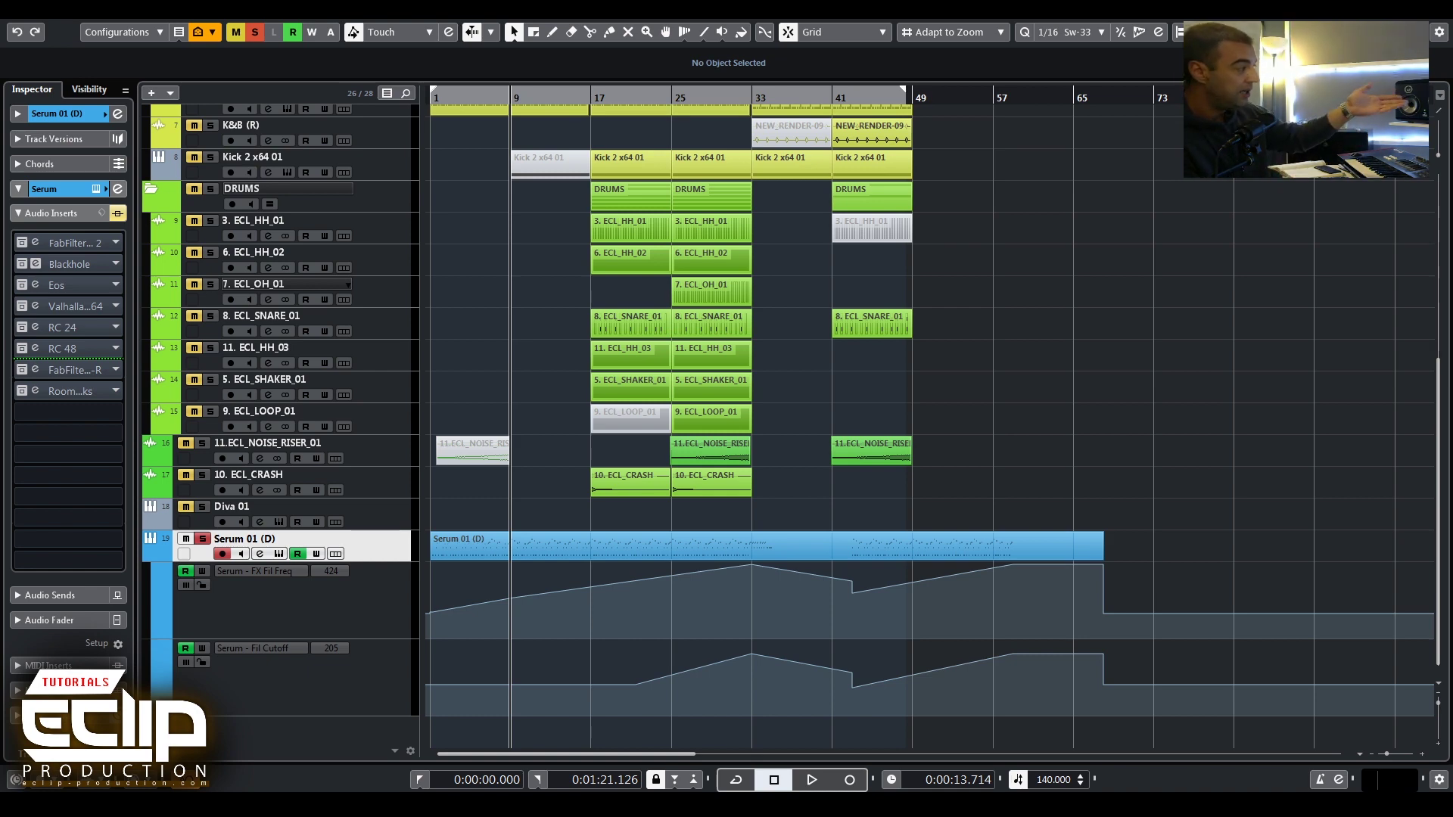
click(35, 265)
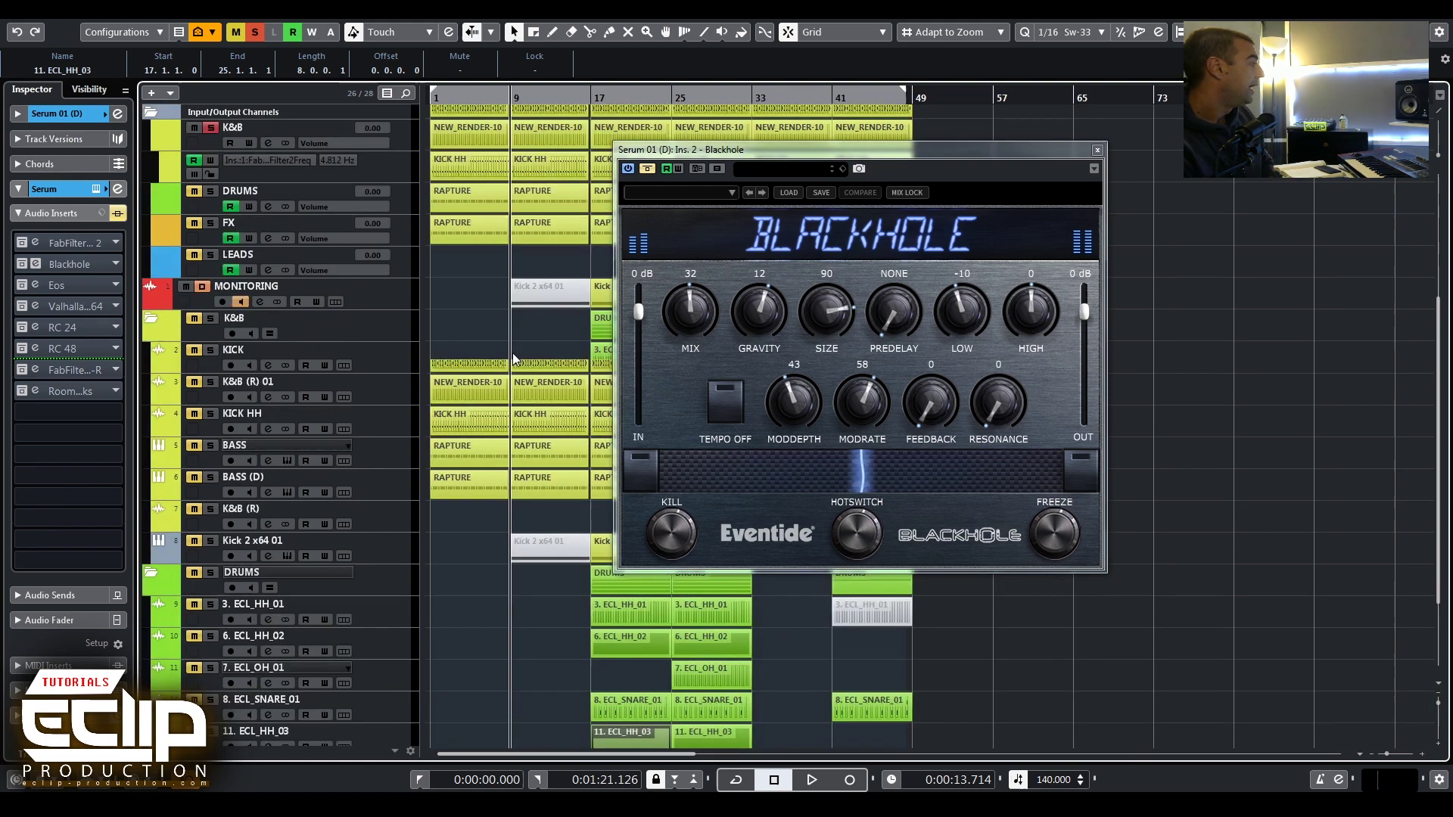
scroll(519, 452, down, 8)
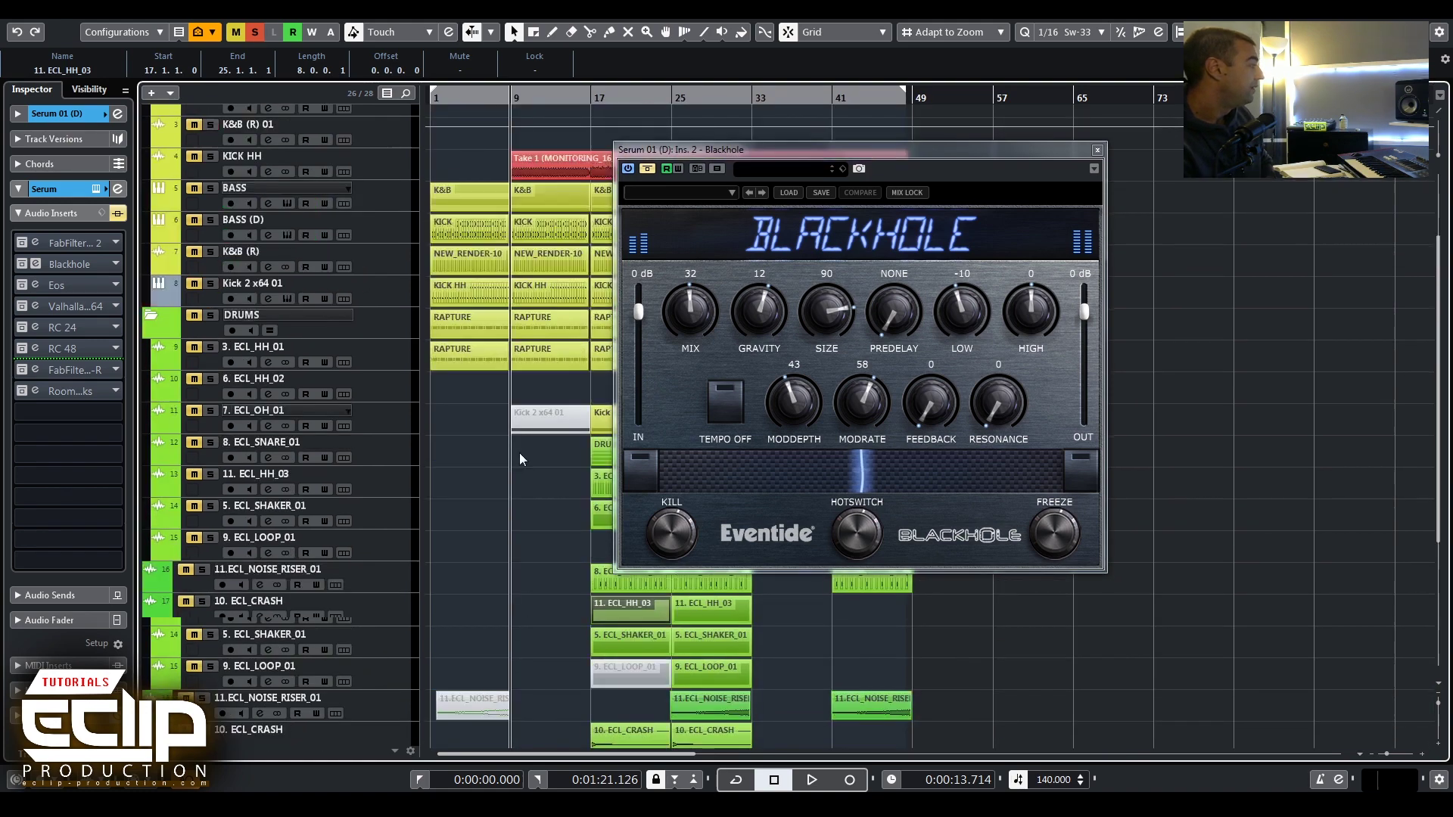
click(1095, 151)
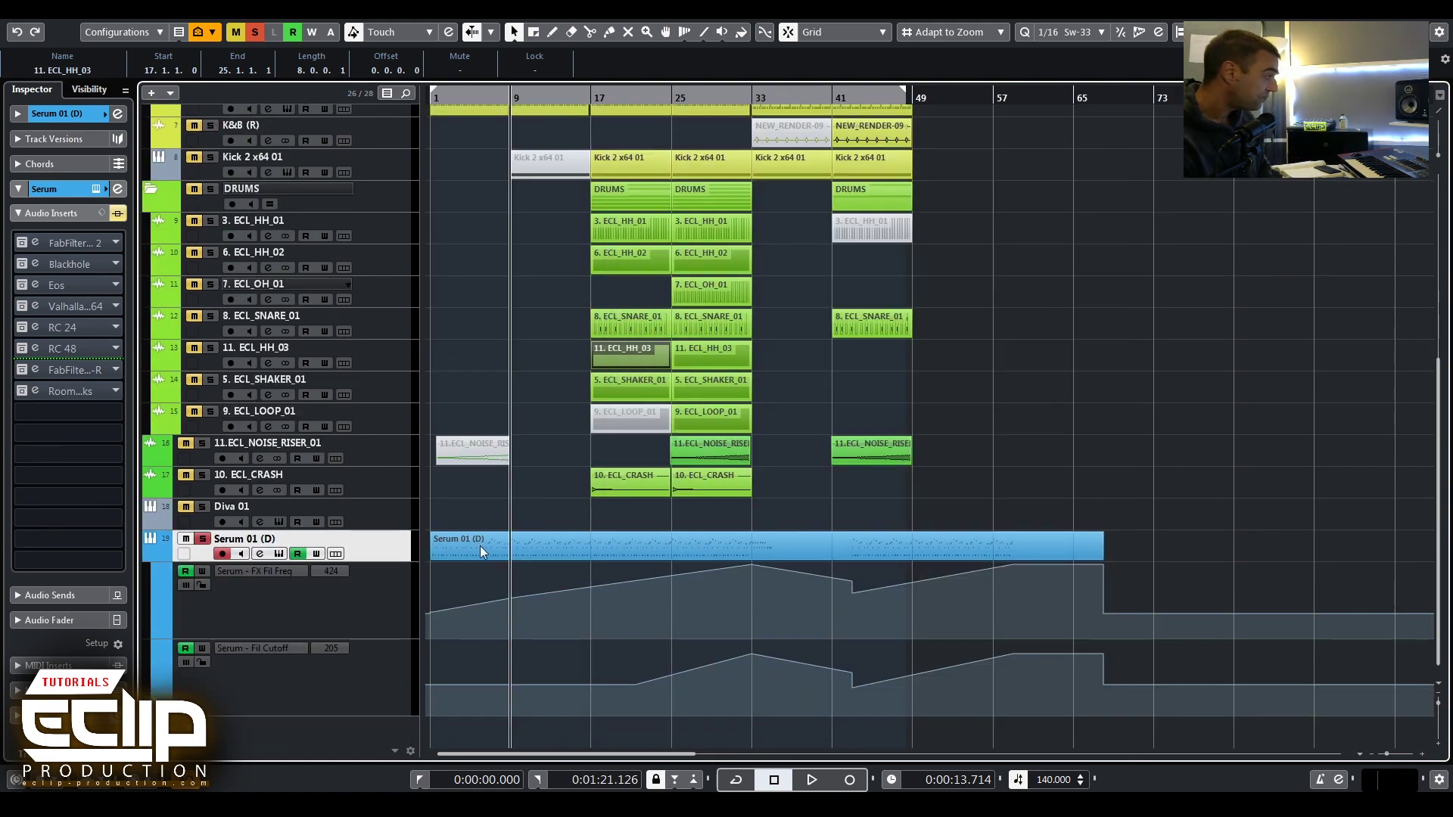
click(672, 552)
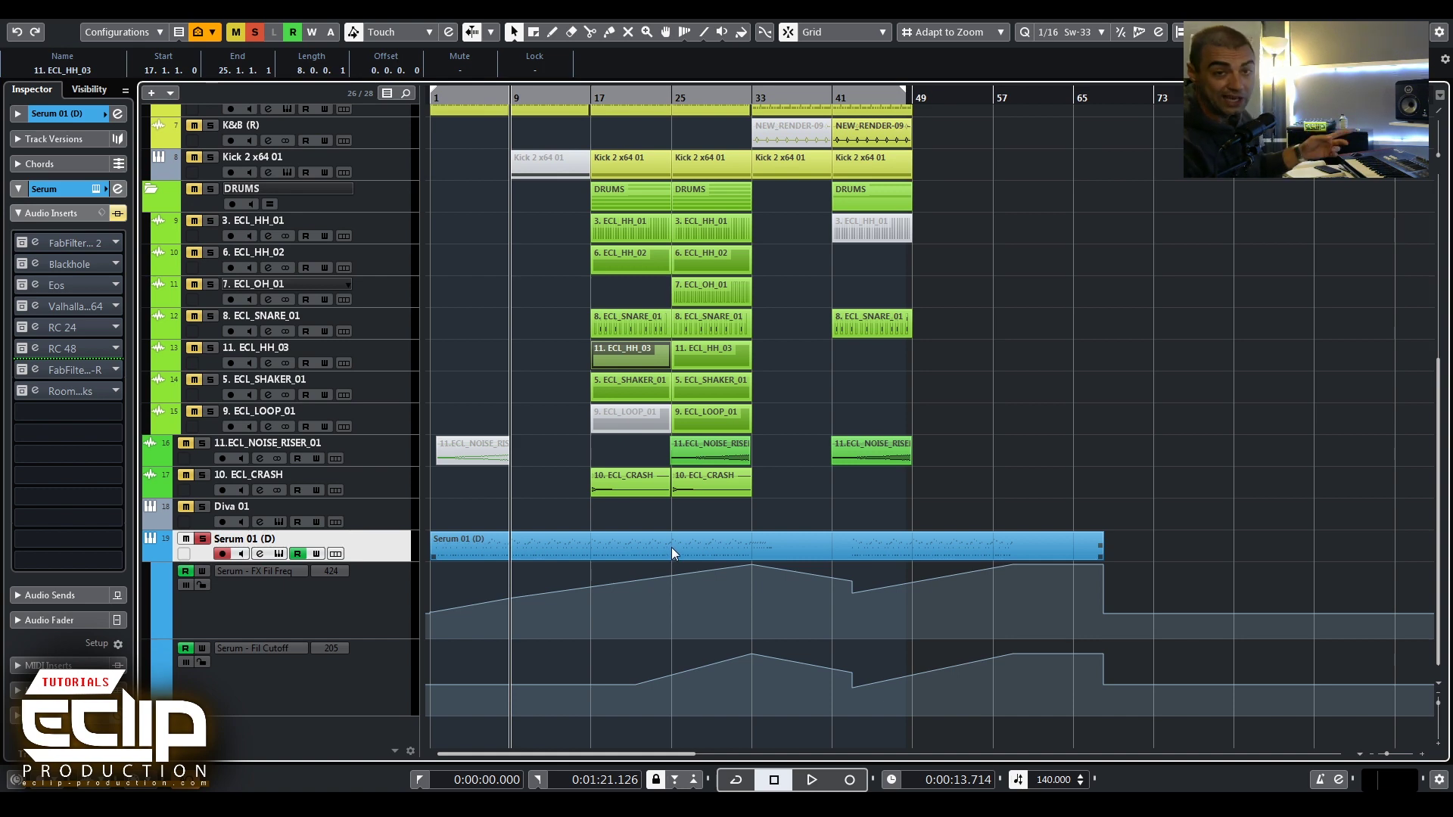
click(653, 526)
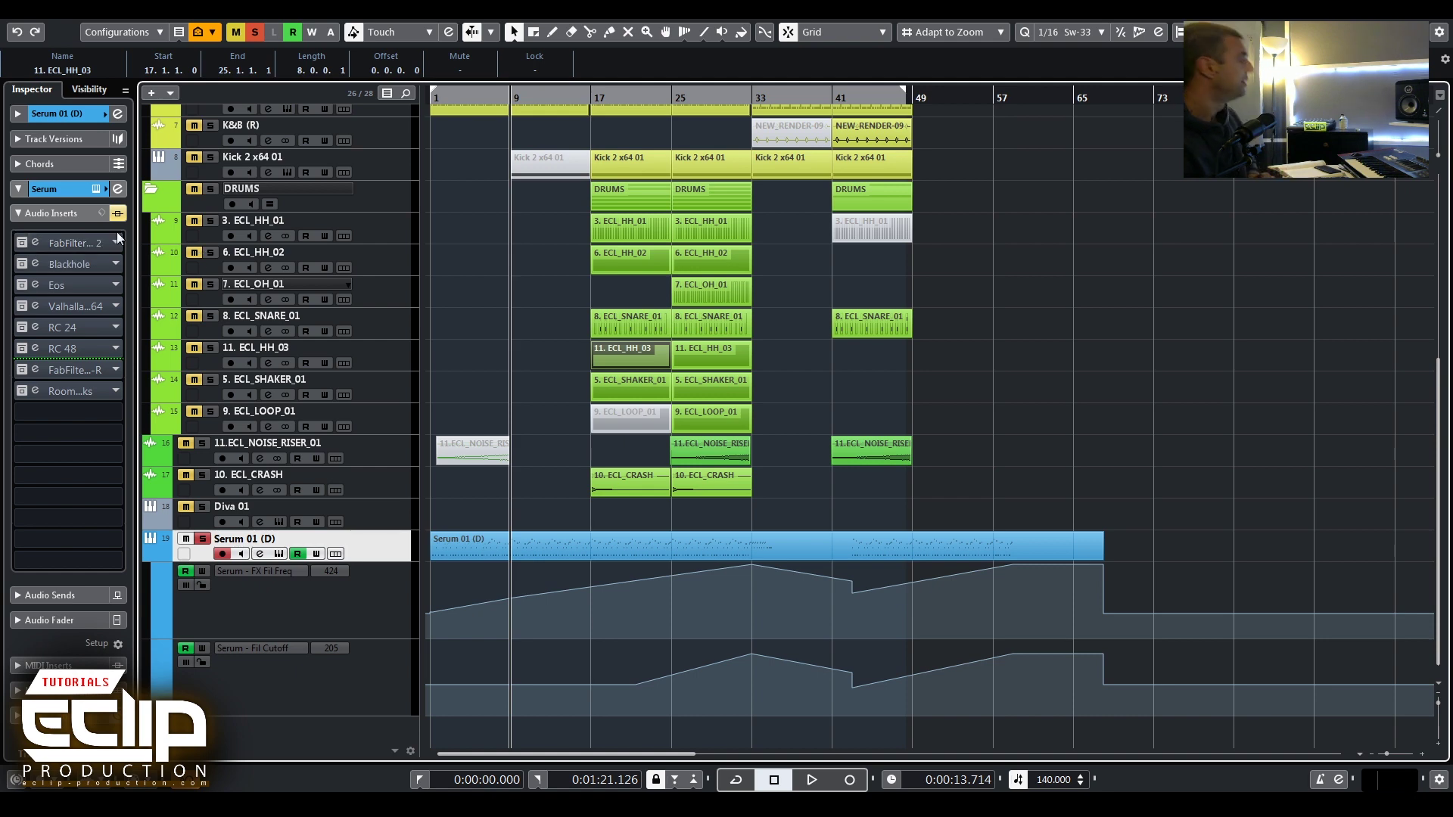
Open the Blackhole insert on Serum 01 (D), audition the part from bar 17 with the reverb active, and bypass it again
click(34, 265)
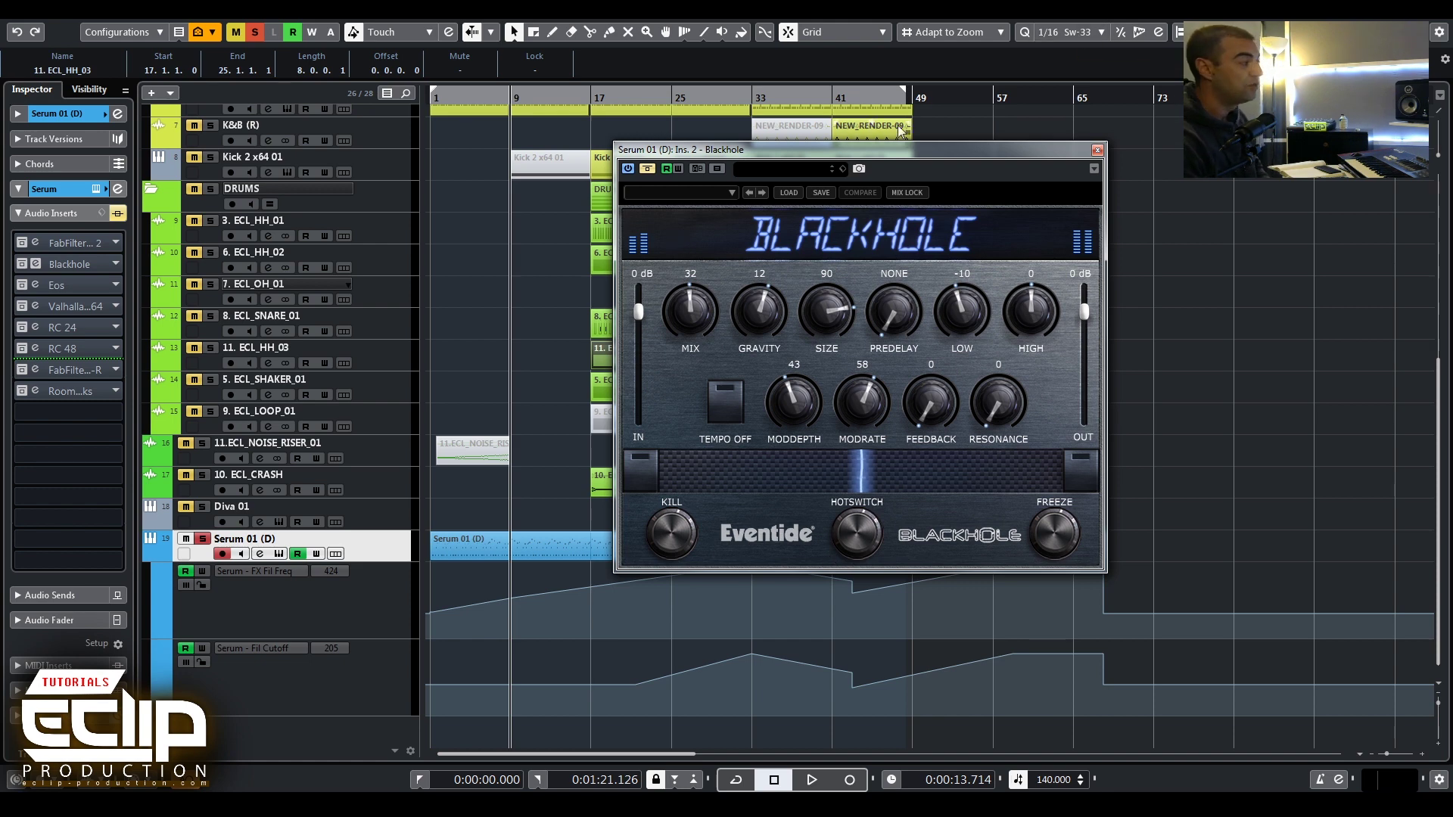
drag(833, 149, 906, 123)
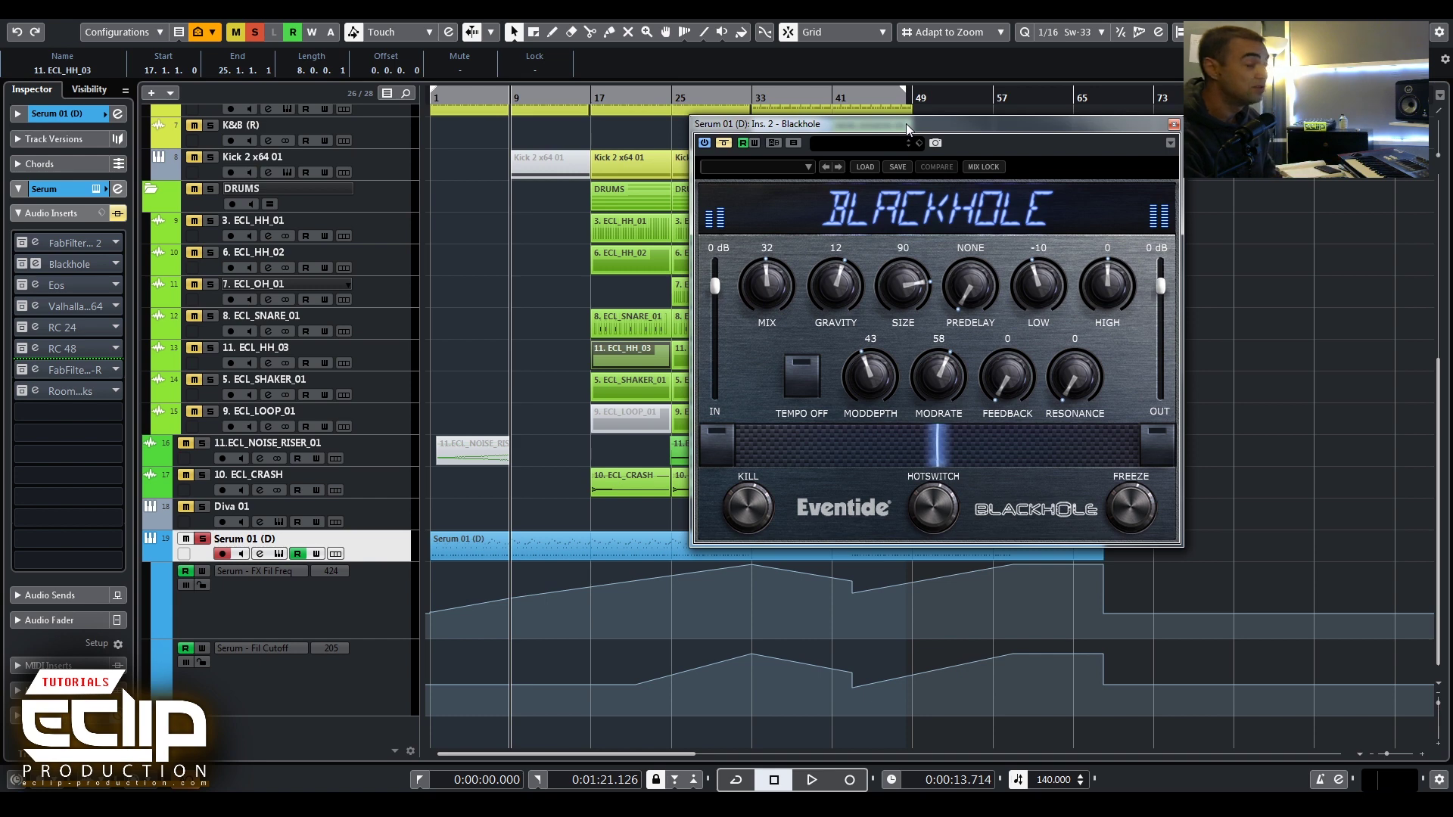
drag(906, 124, 818, 132)
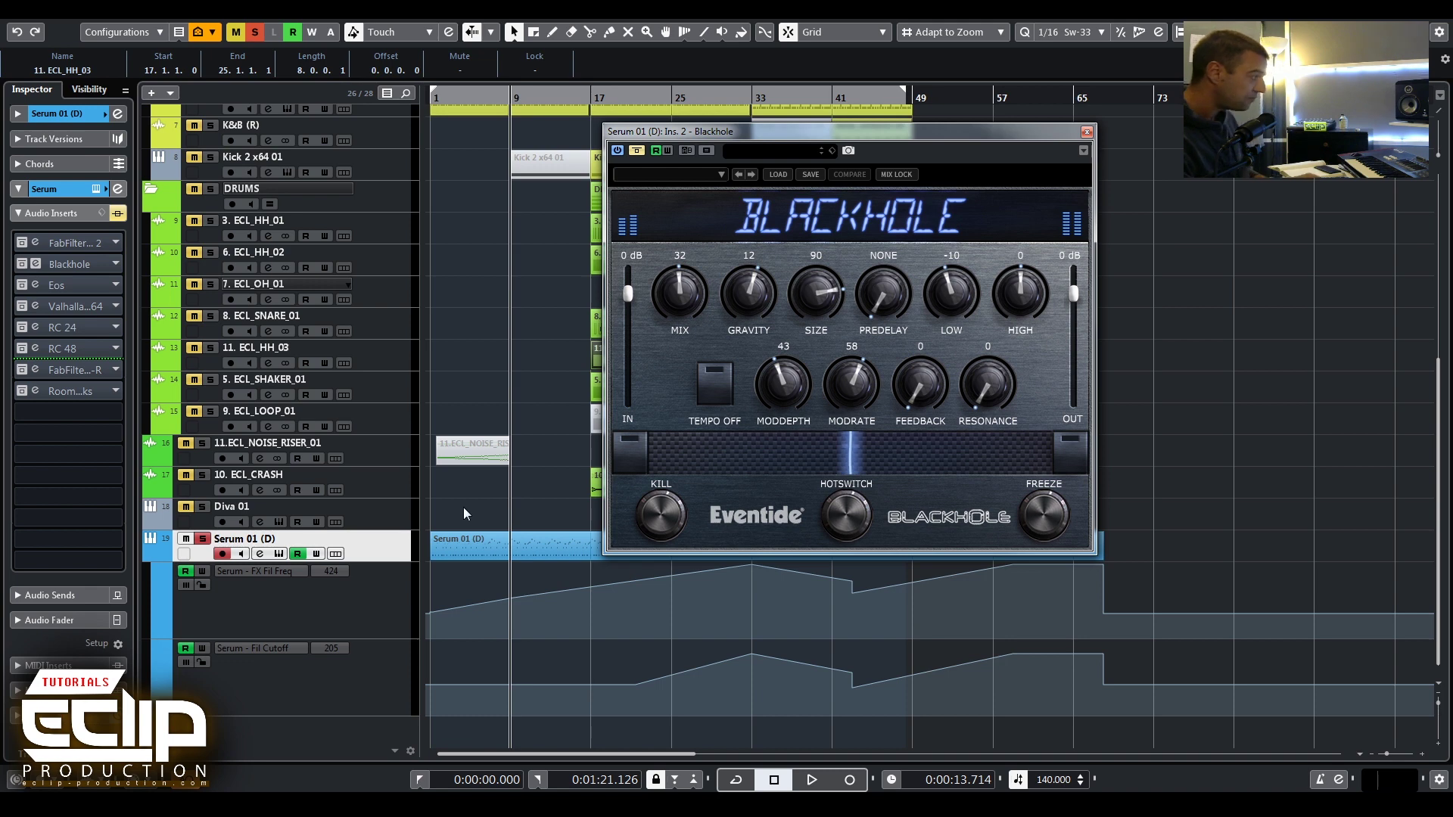
click(591, 97)
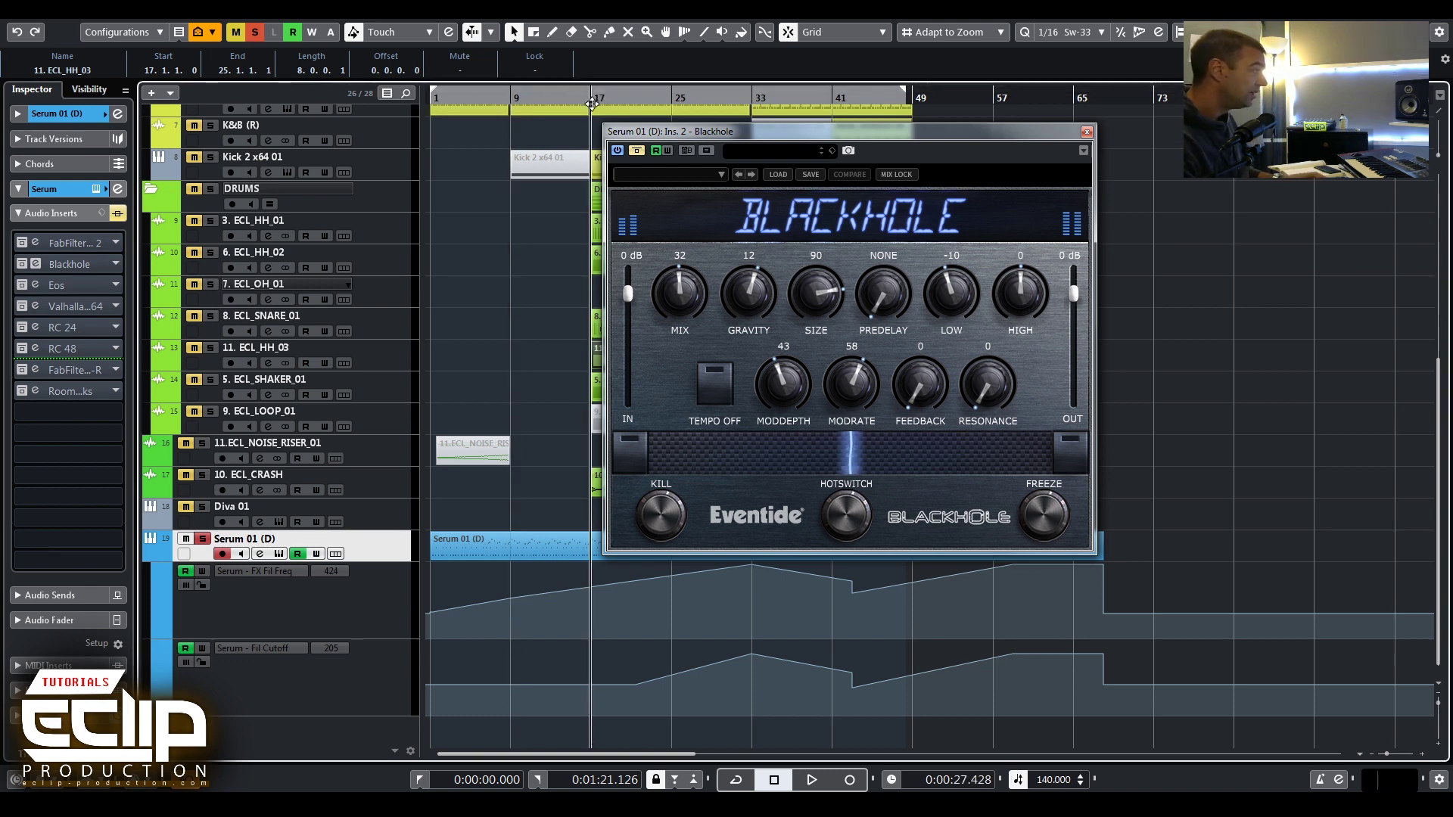
key(space)
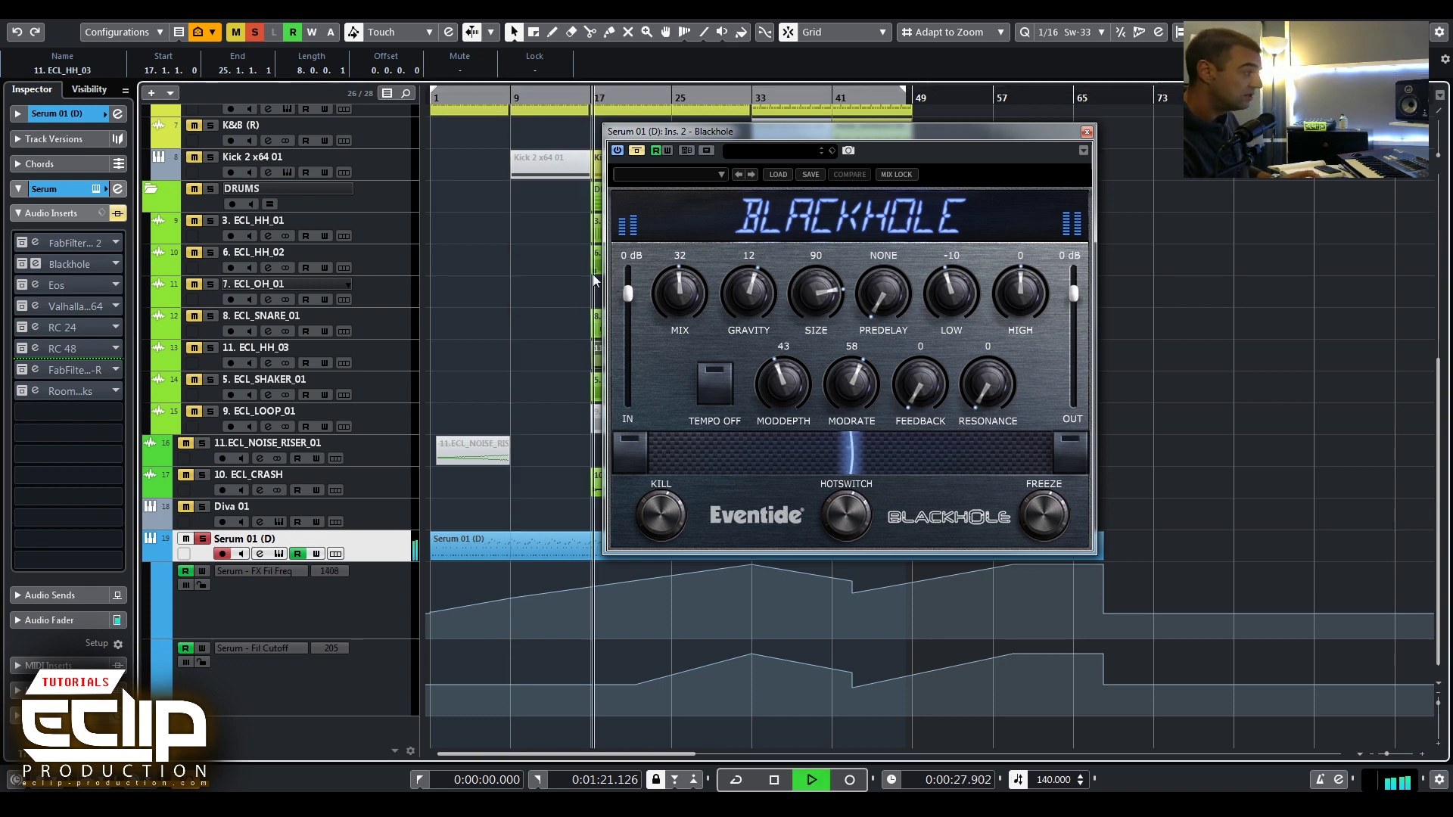
click(641, 151)
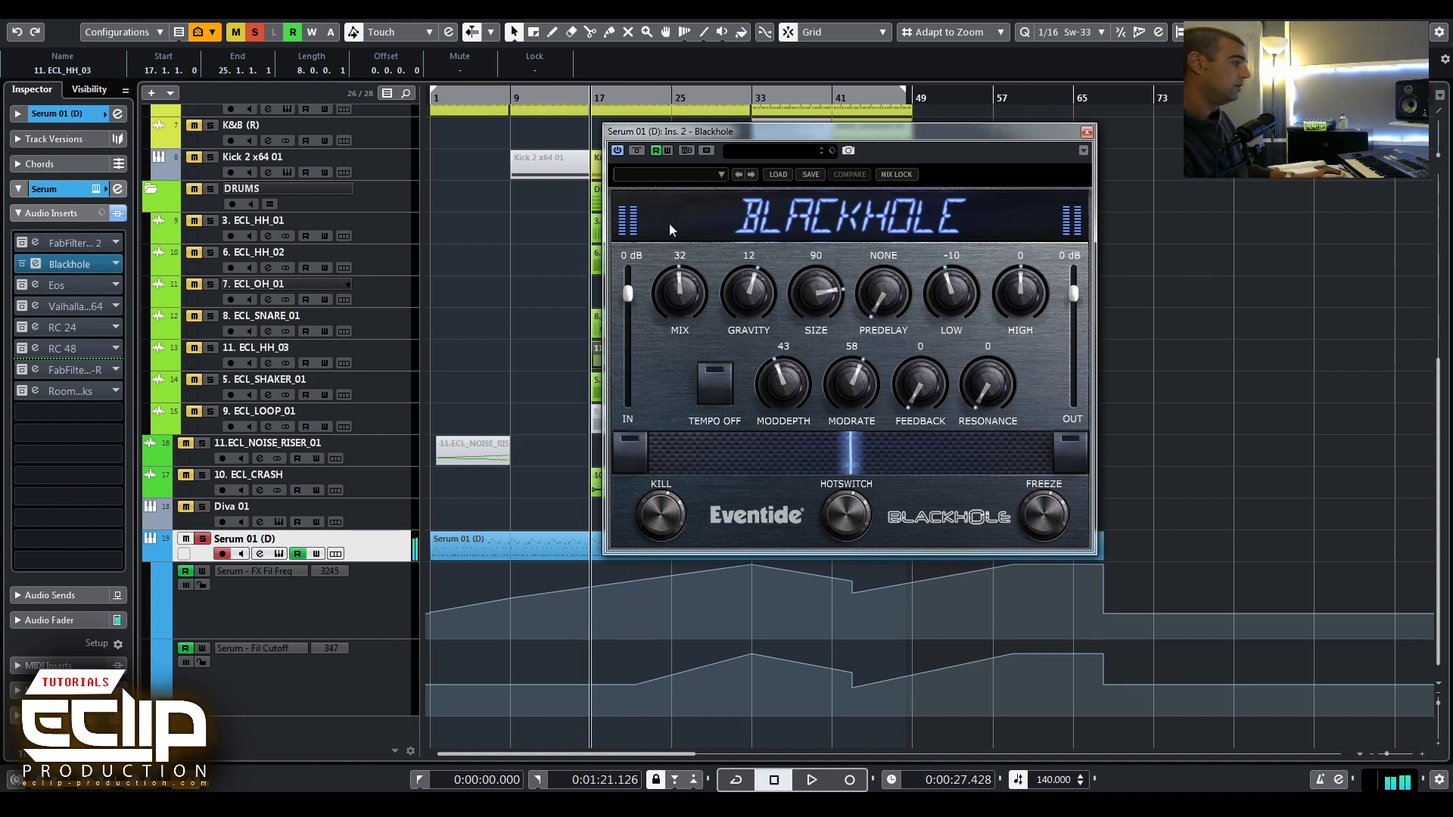
key(space)
click(637, 151)
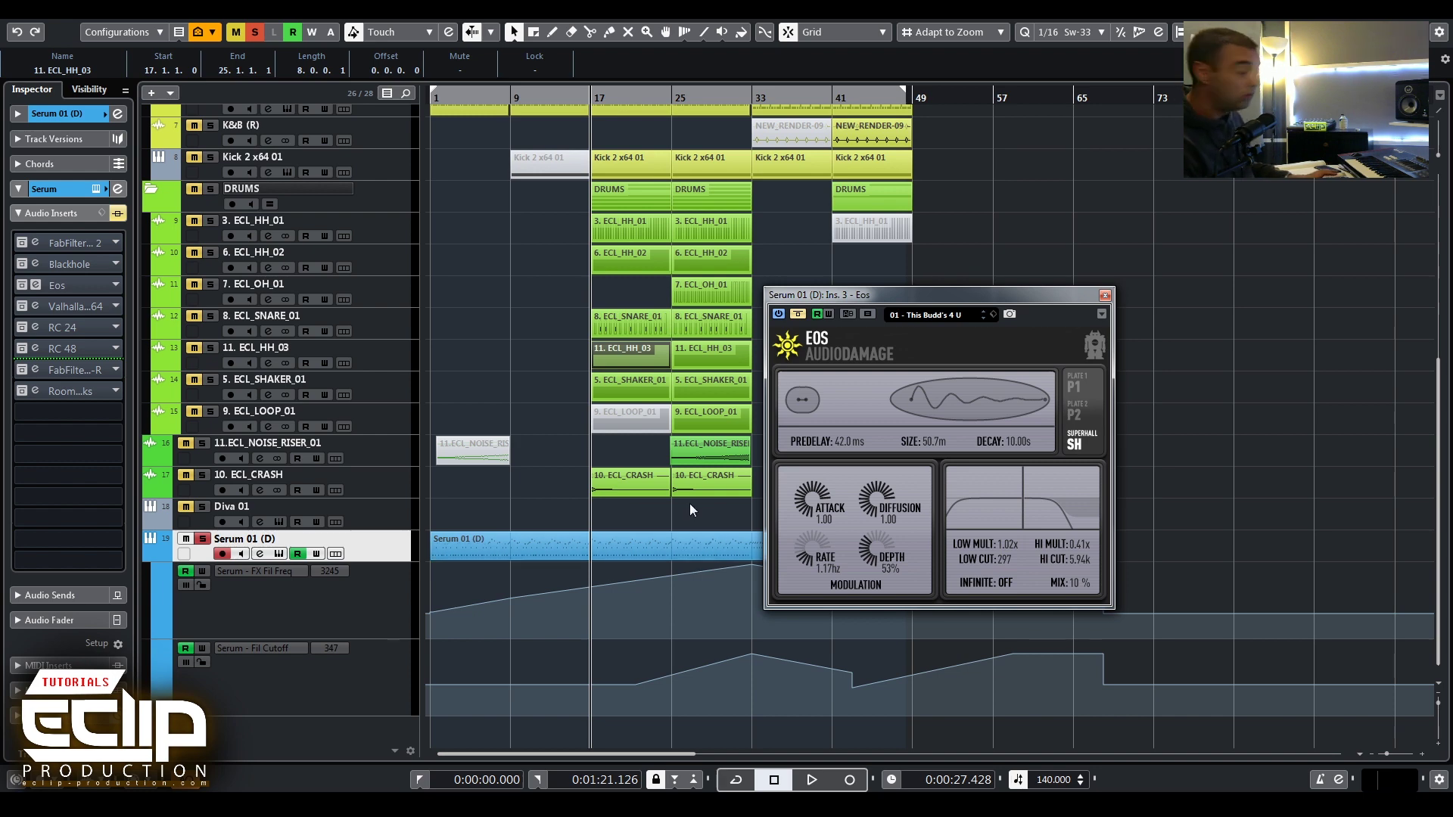
Audition Serum 01 (D) from bar 17 with Eos active, set its predelay to 0.0 ms, and bypass the reverb again
drag(929, 296, 1093, 227)
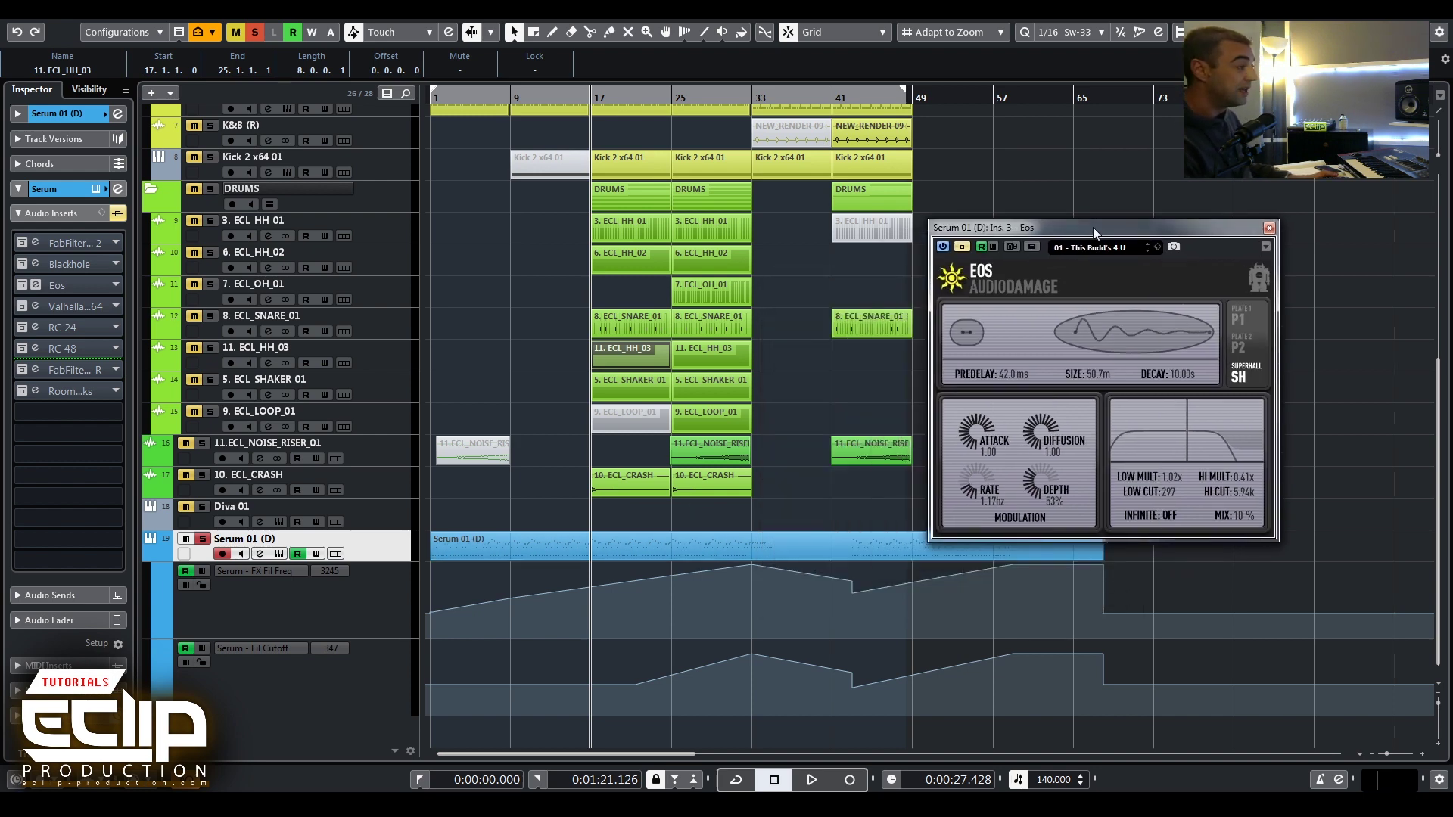
key(space)
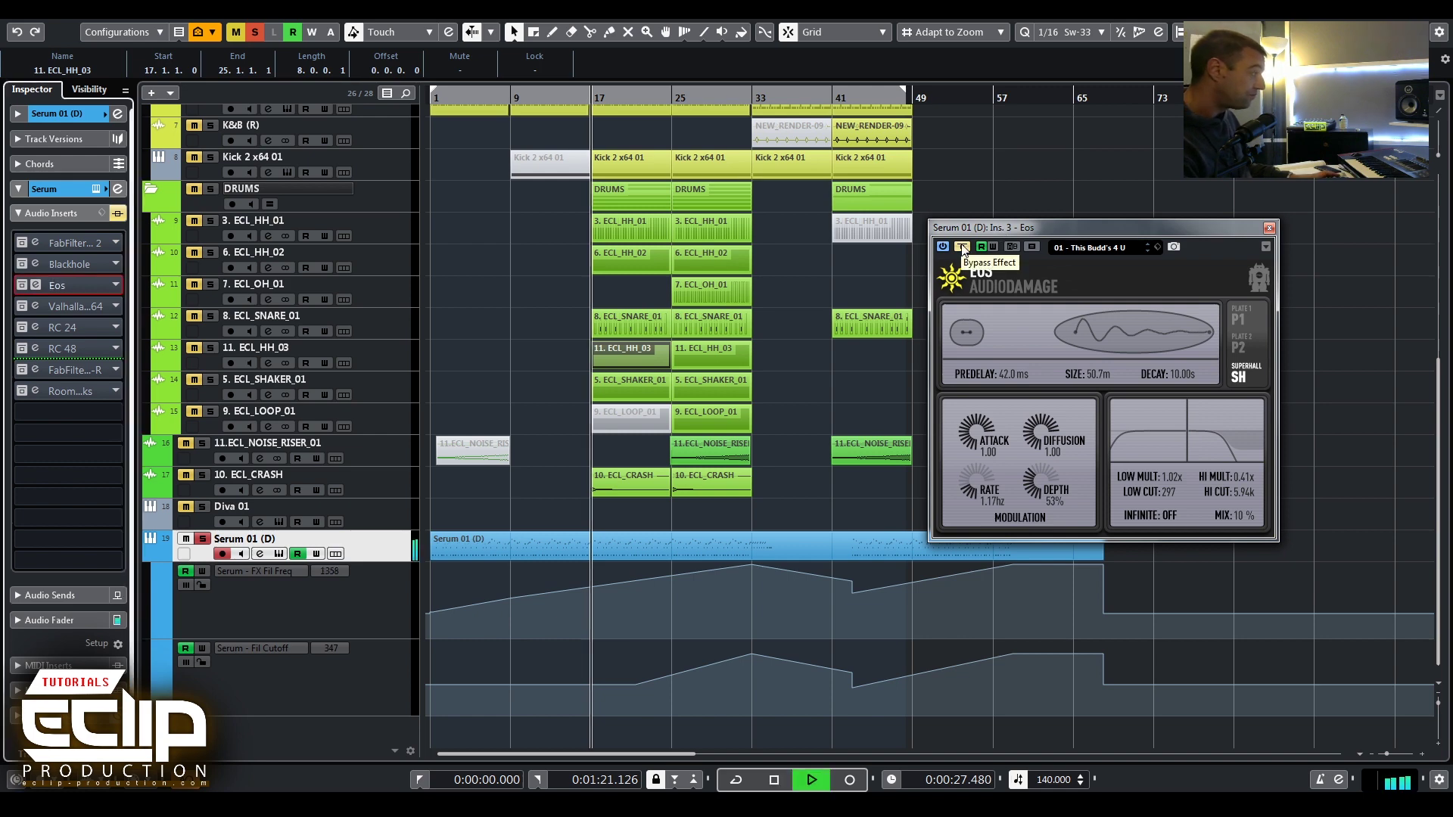
click(962, 248)
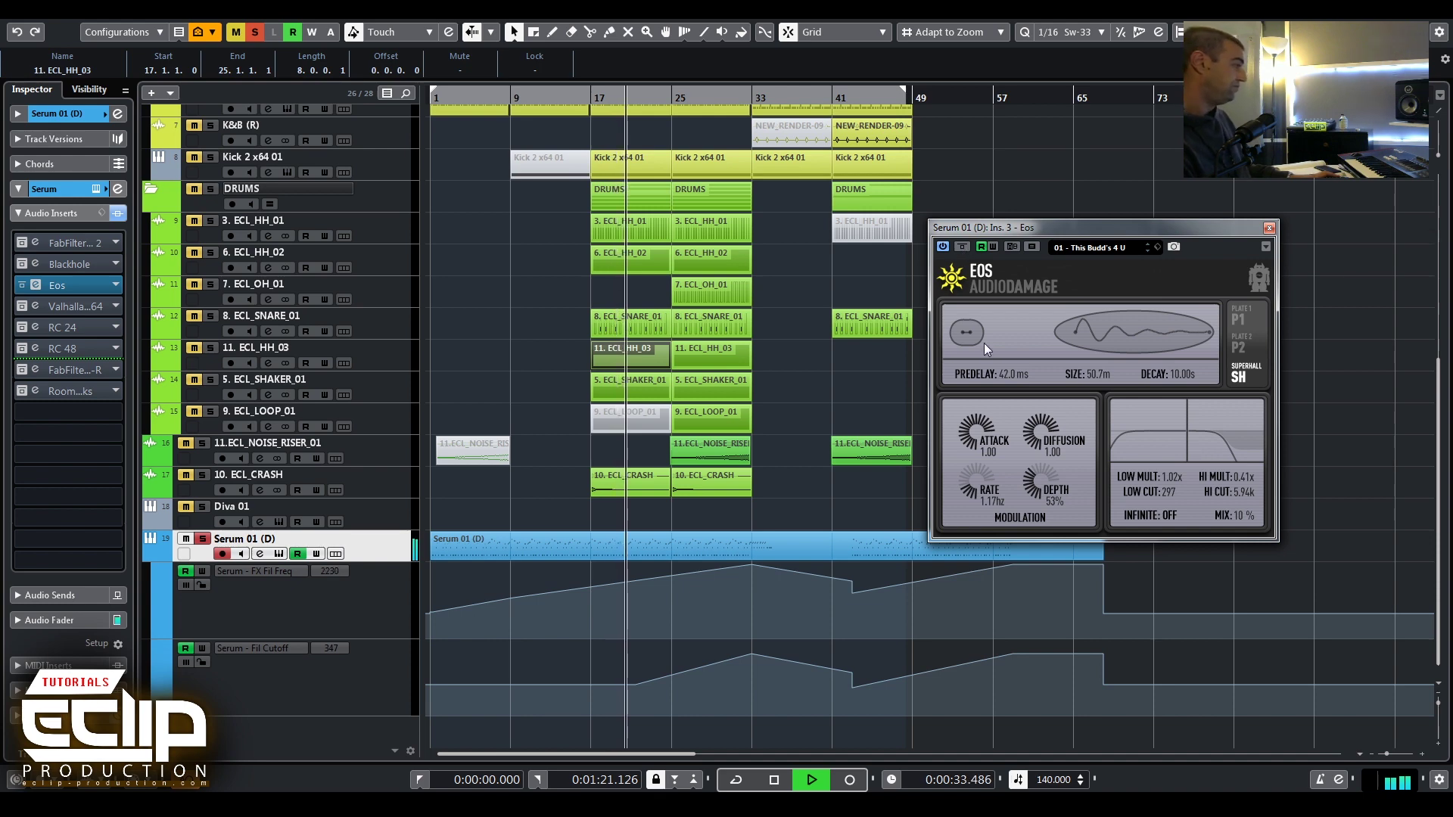
drag(960, 335, 914, 333)
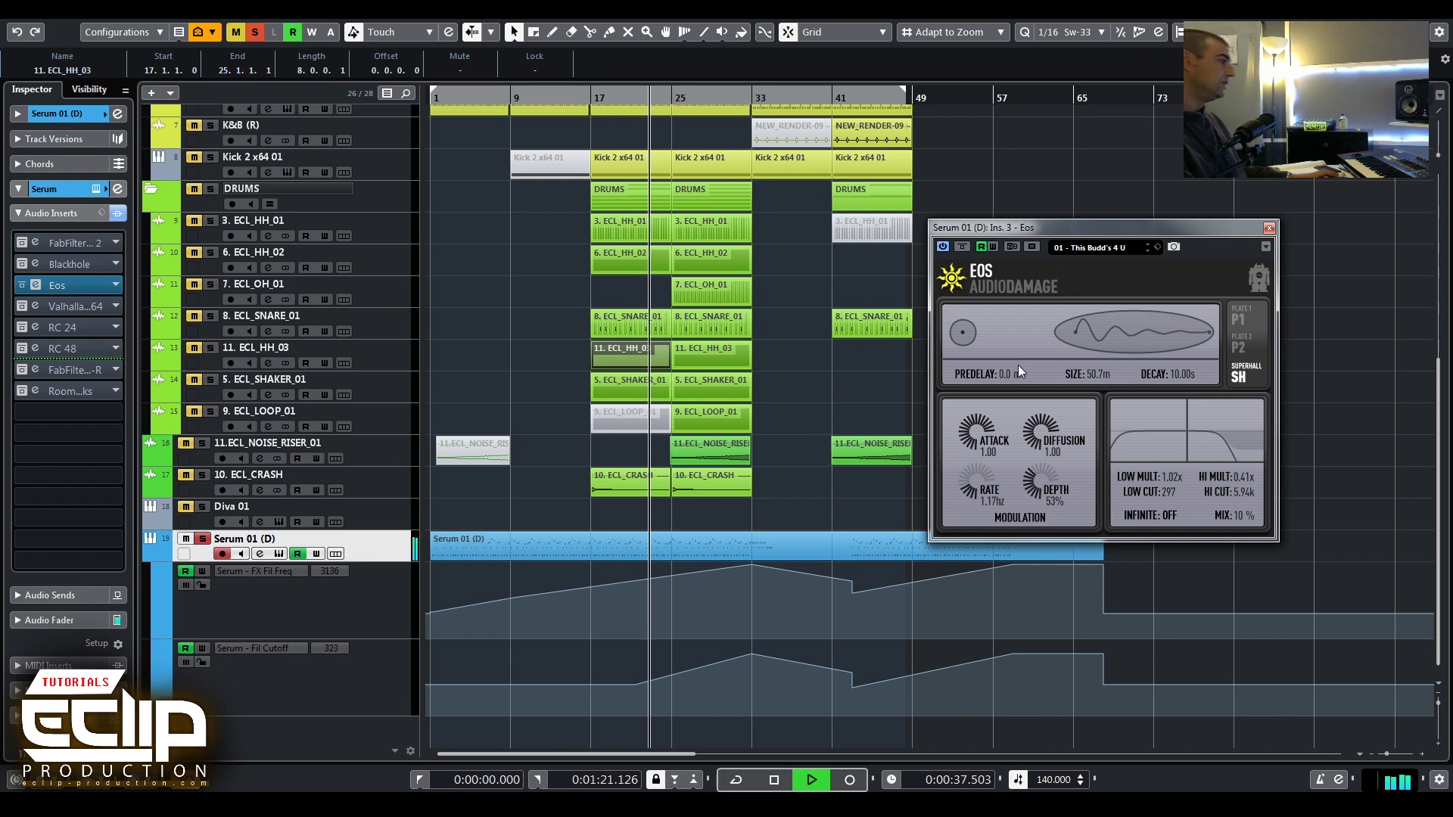
key(space)
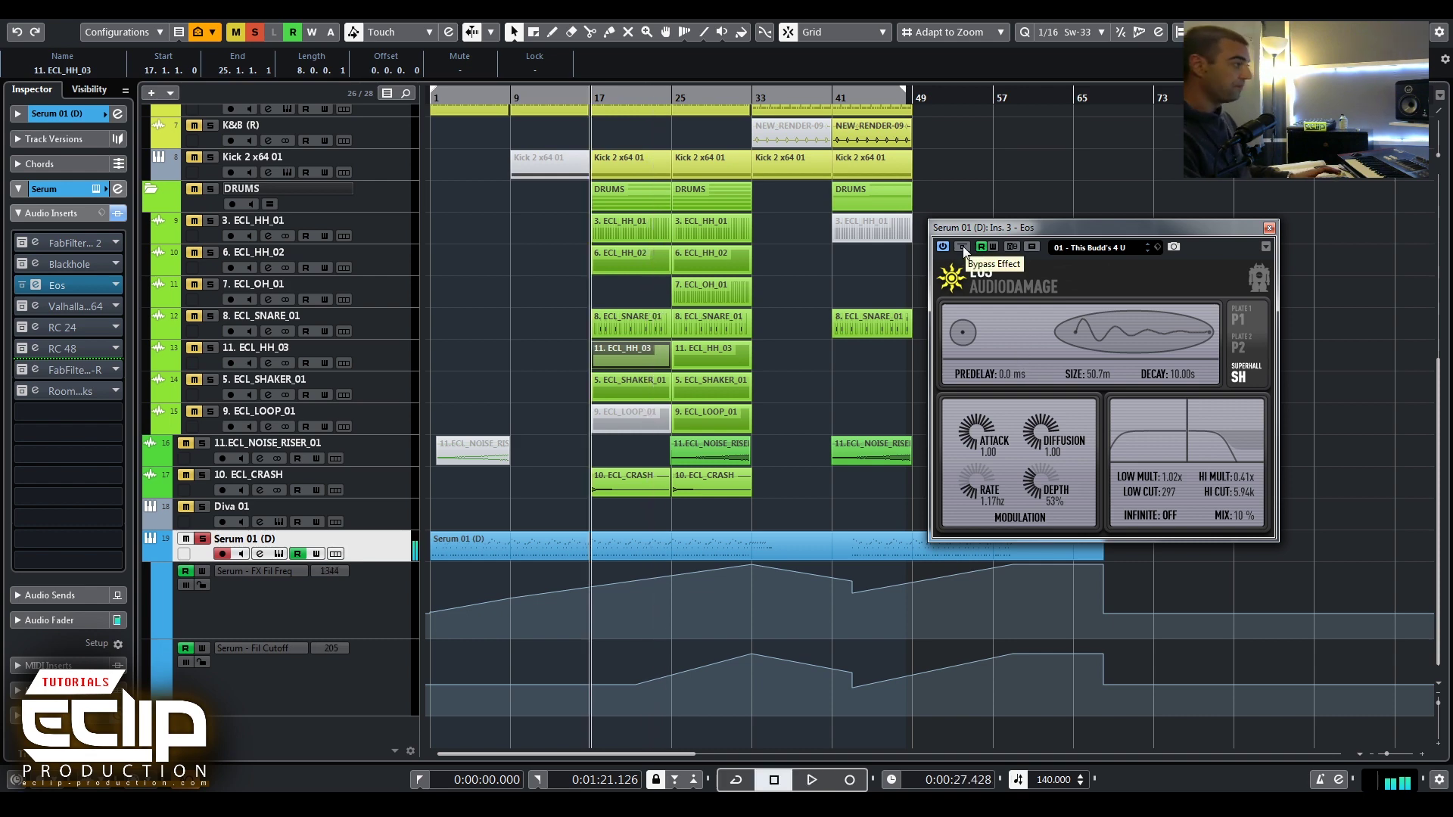
click(962, 247)
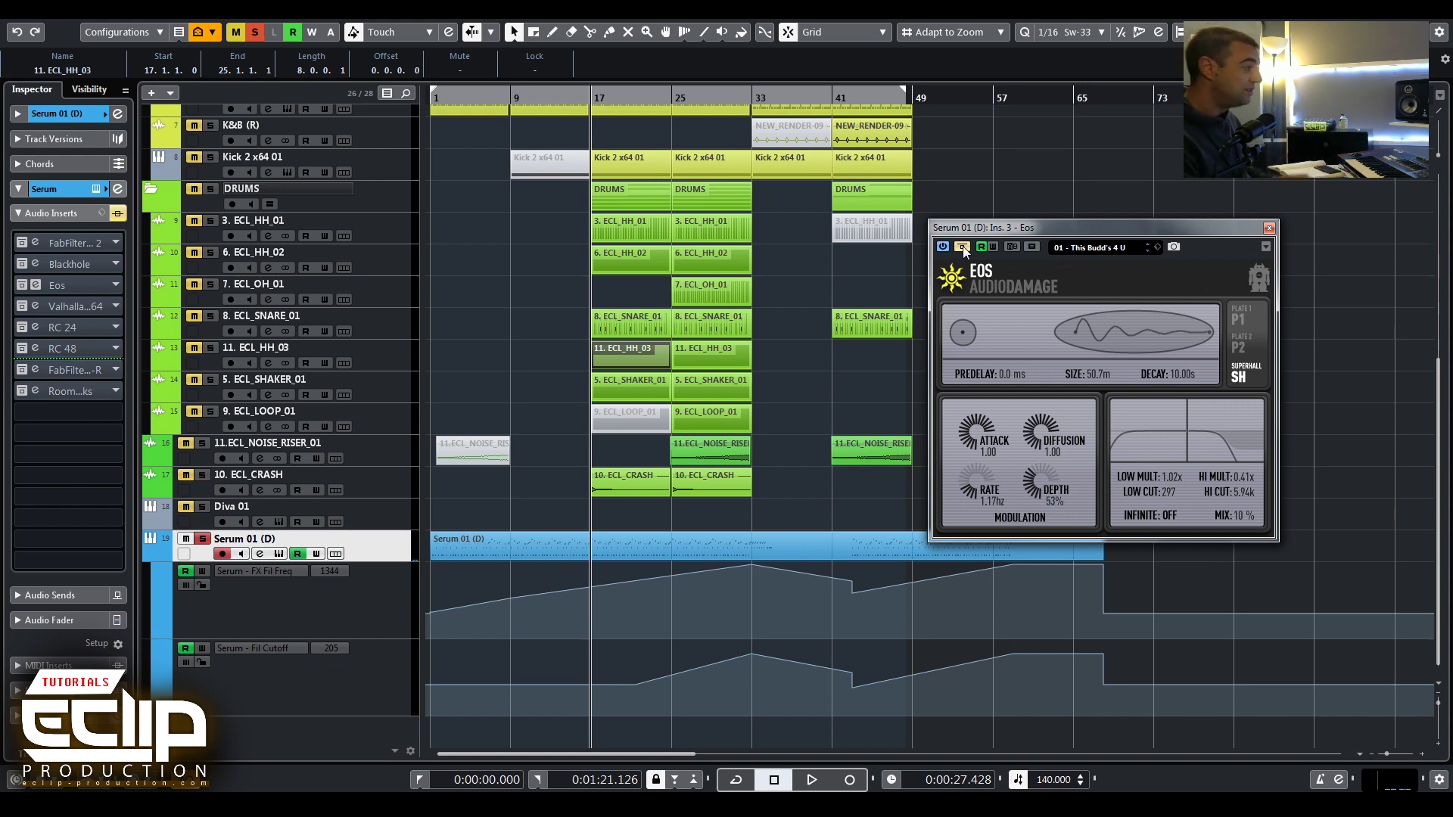
click(1269, 228)
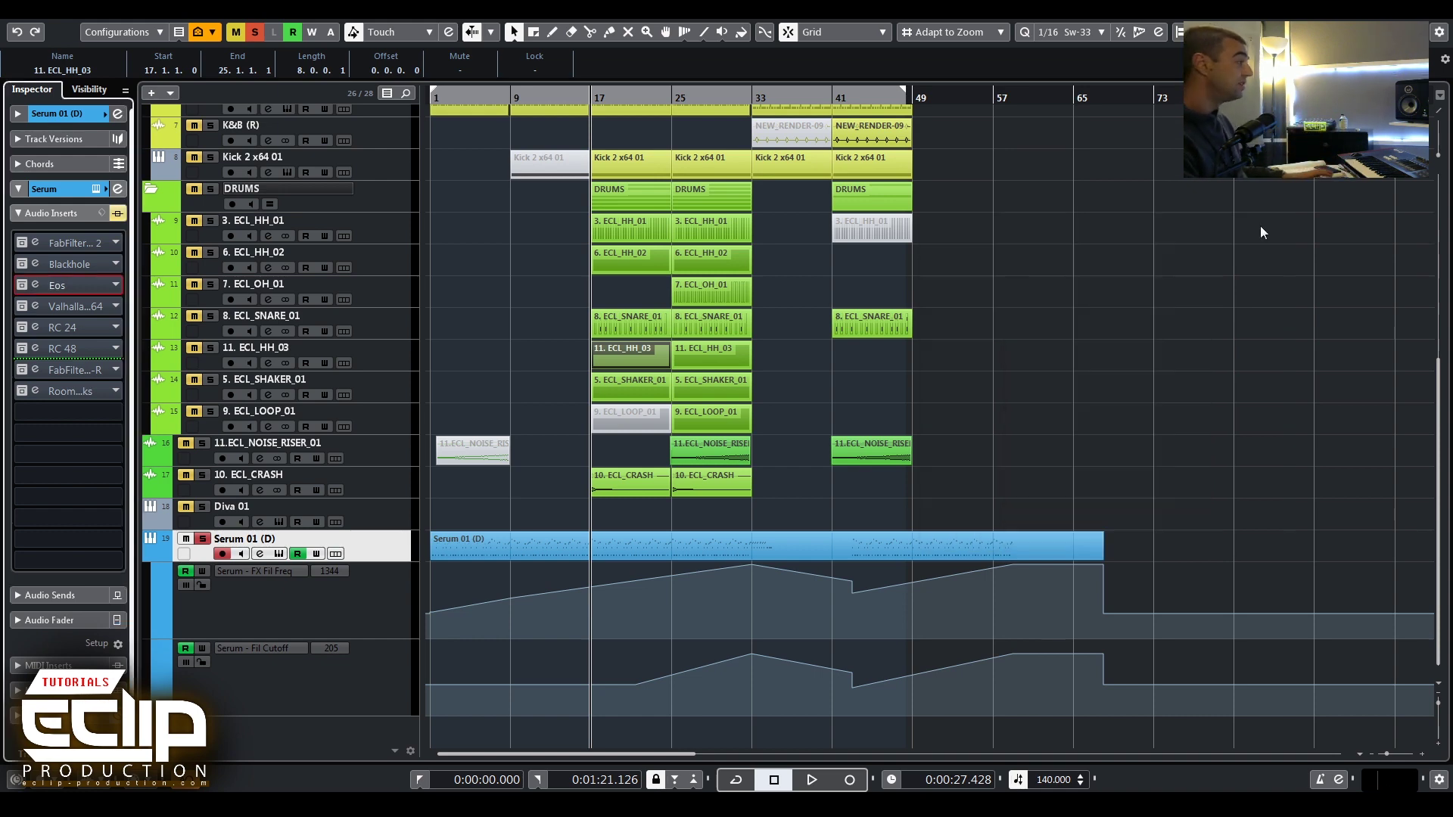
Clear all active solos and solo only the K&B (R) 01 and KICK HH tracks
scroll(488, 288, up, 5)
click(254, 32)
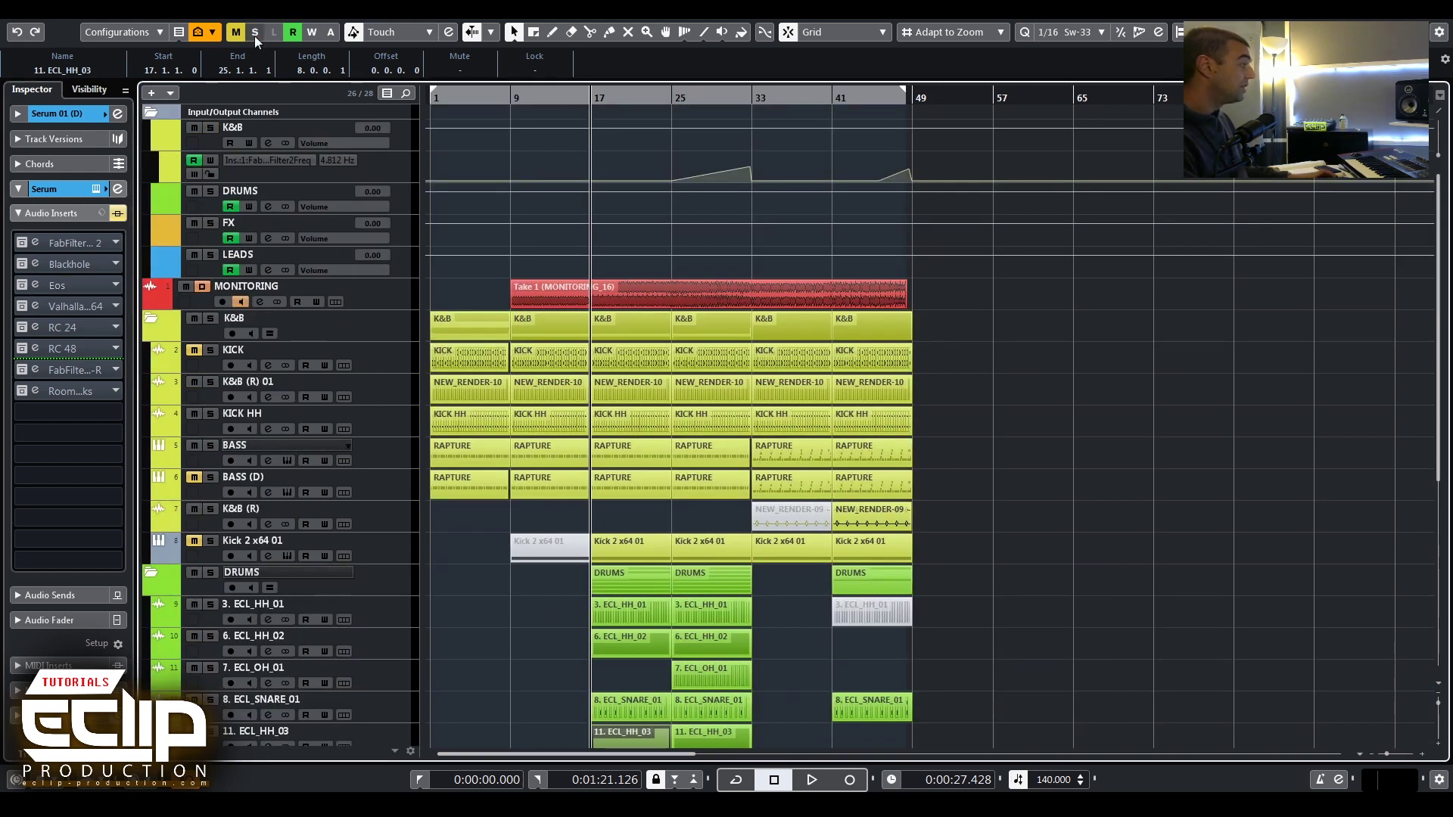
click(401, 388)
key(s)
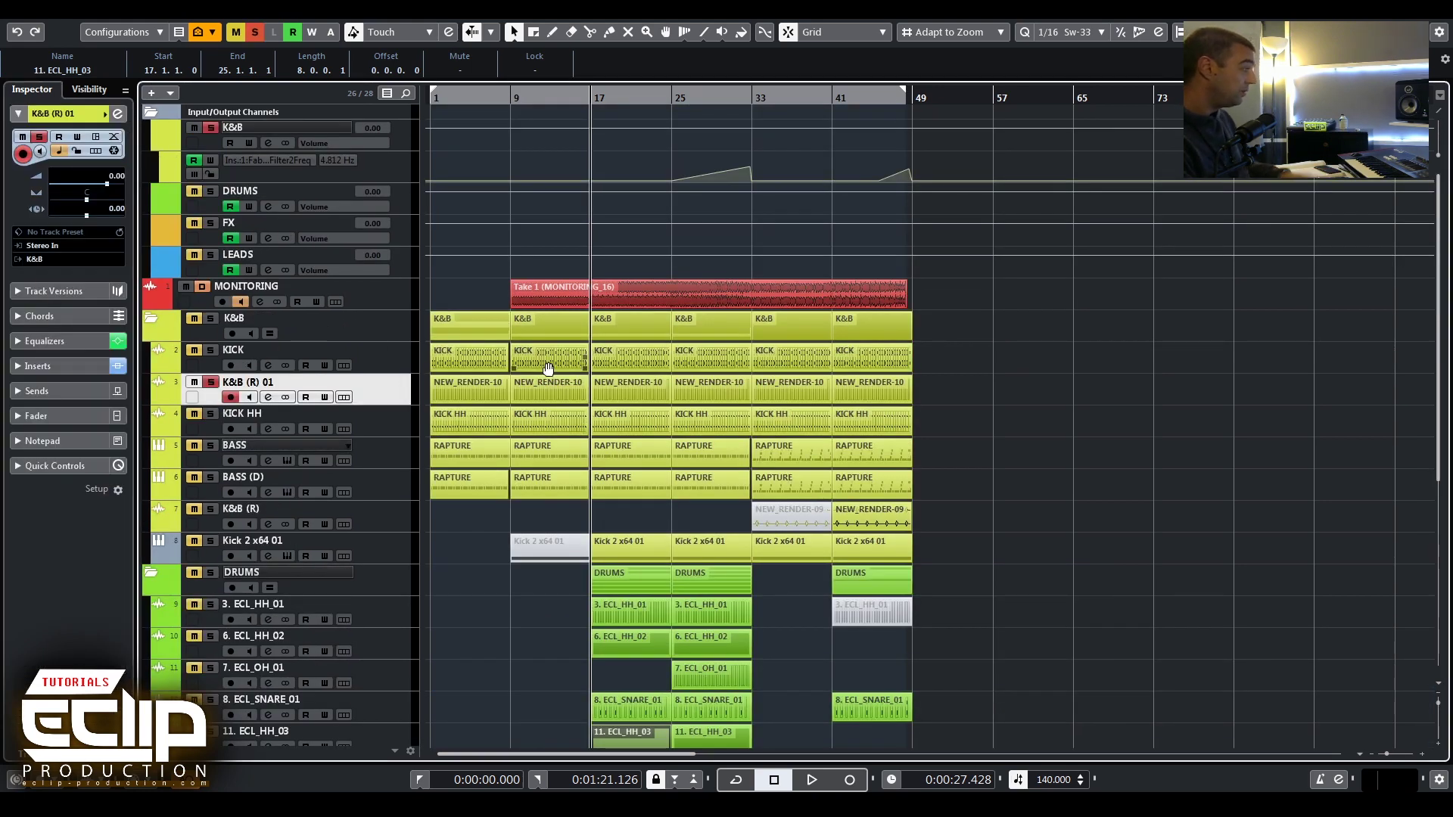
scroll(370, 393, down, 1)
click(210, 381)
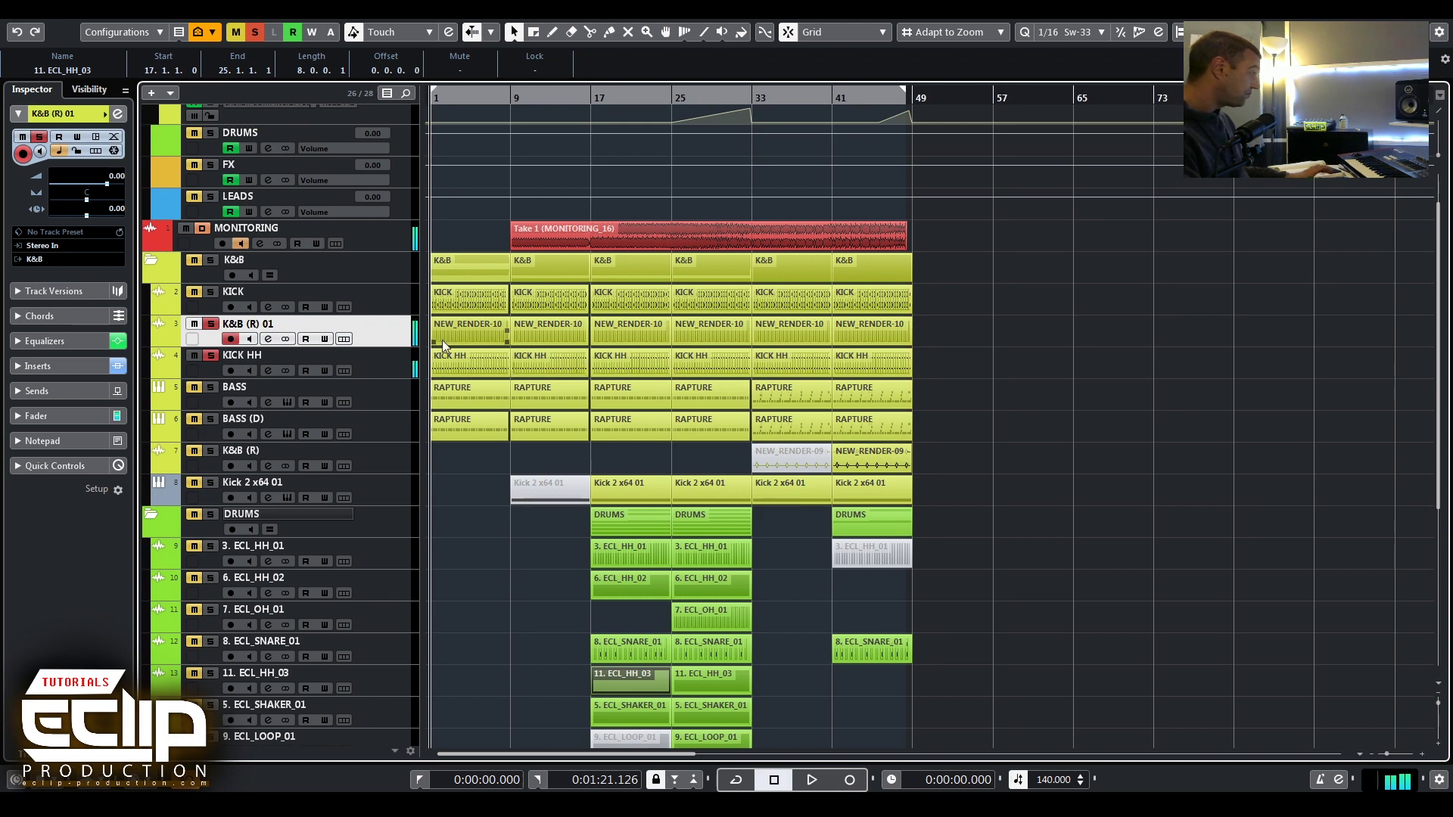
Render the first beat of the K&B (R) 01 and KICK HH parts at bar 1 to a new audio track
key(h)
key(h)
key(h)
key(h)
key(h)
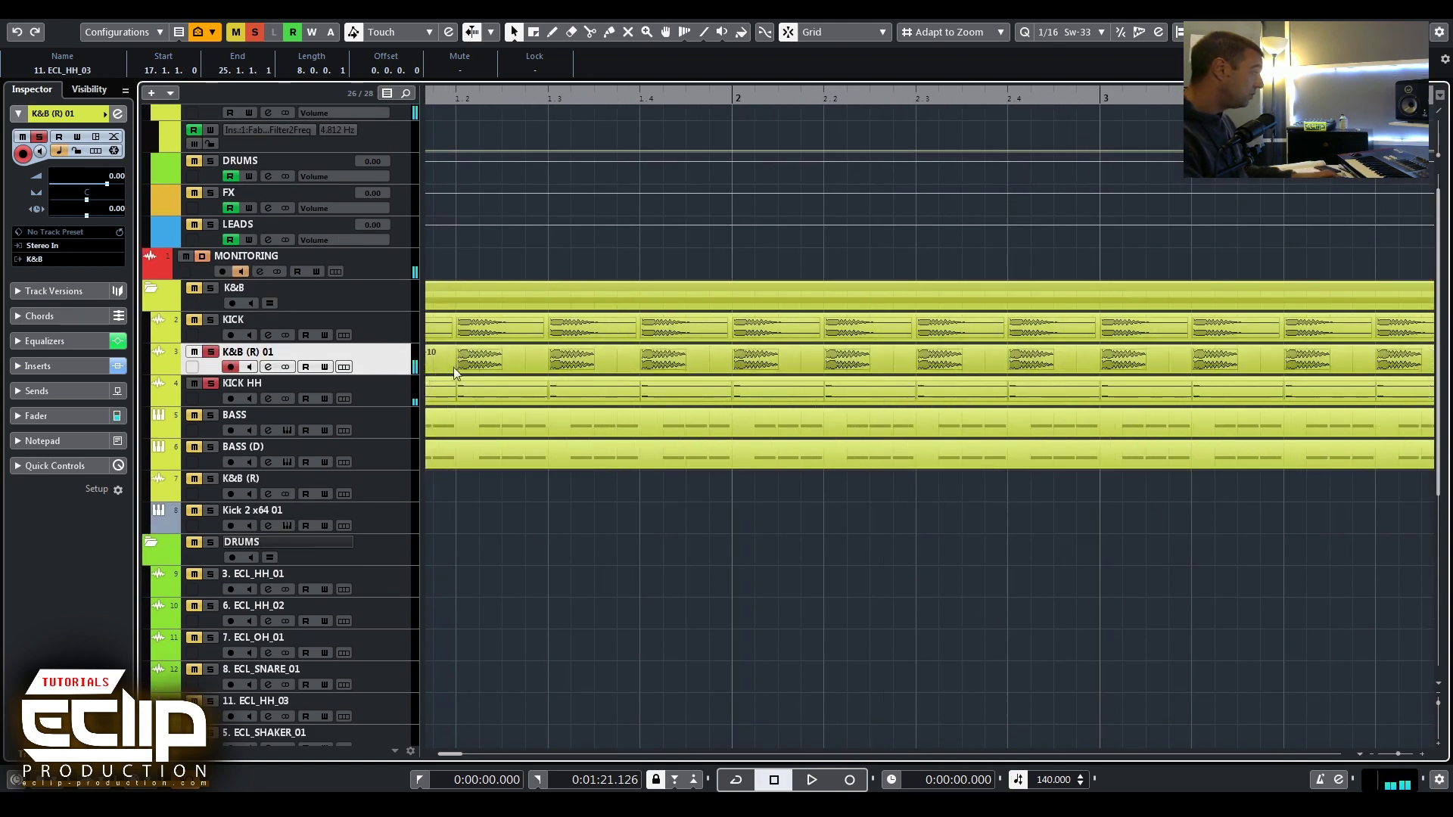
click(453, 363)
scroll(470, 389, down, 1)
key(ctrl+r)
Unsolo K&B (R) 01 and KICK HH, and load the Eos reverb in the first insert slot of the rendered track
click(210, 321)
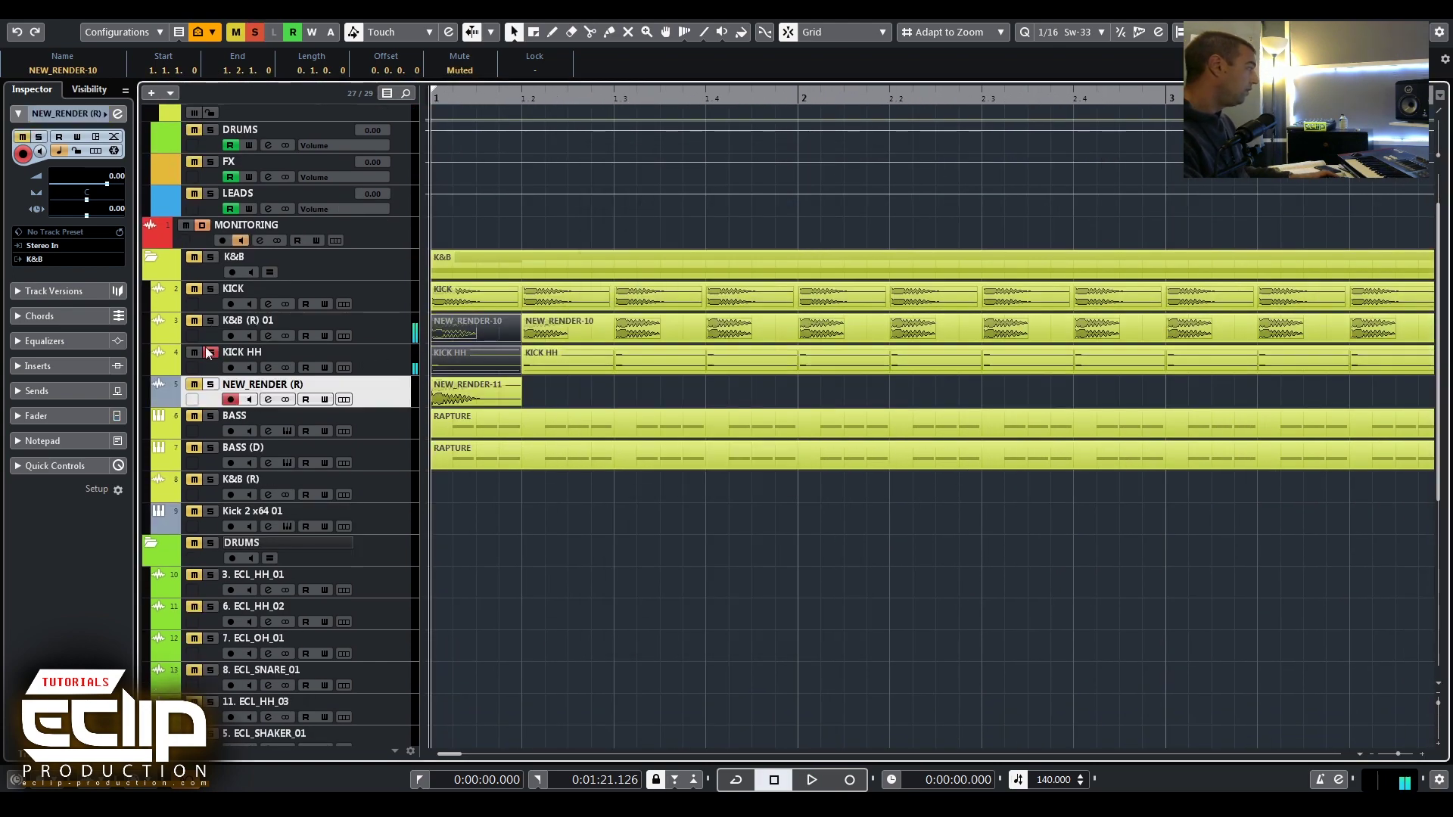
click(210, 351)
key(g)
key(g)
key(g)
click(60, 365)
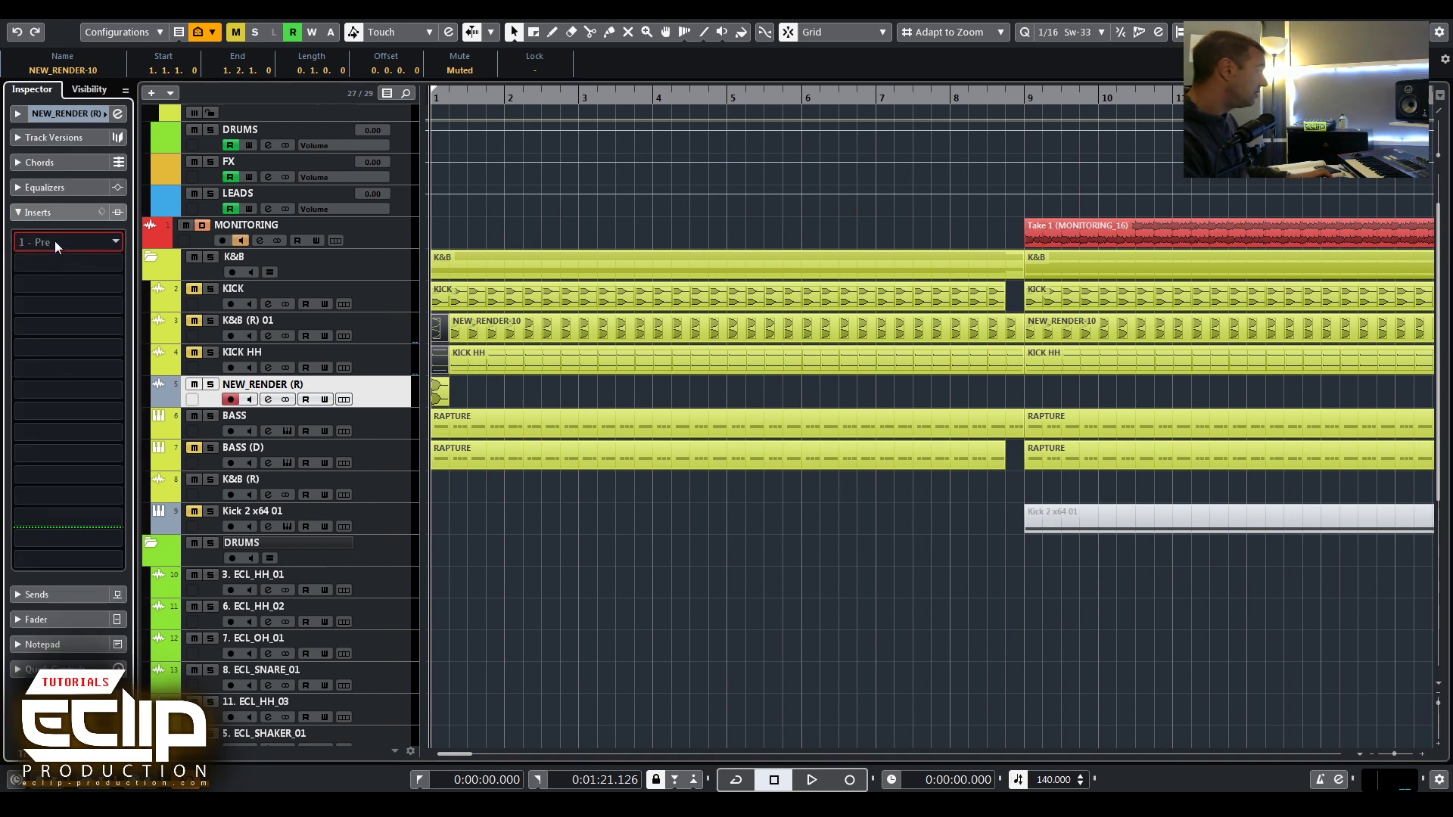
click(54, 241)
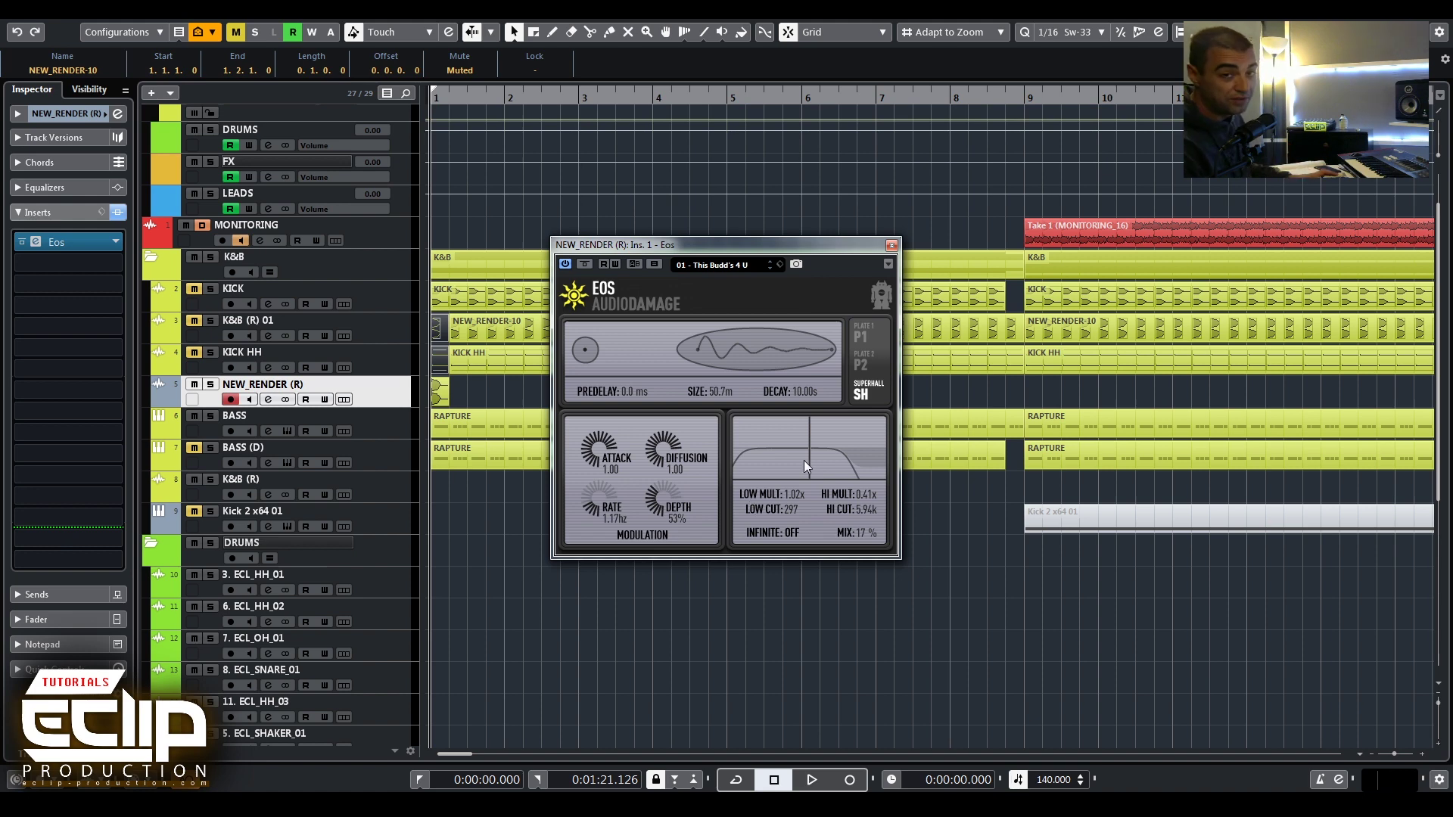
Solo the NEW_RENDER (R) track and play the rendered hit through Eos from the project start
key(s)
key(space)
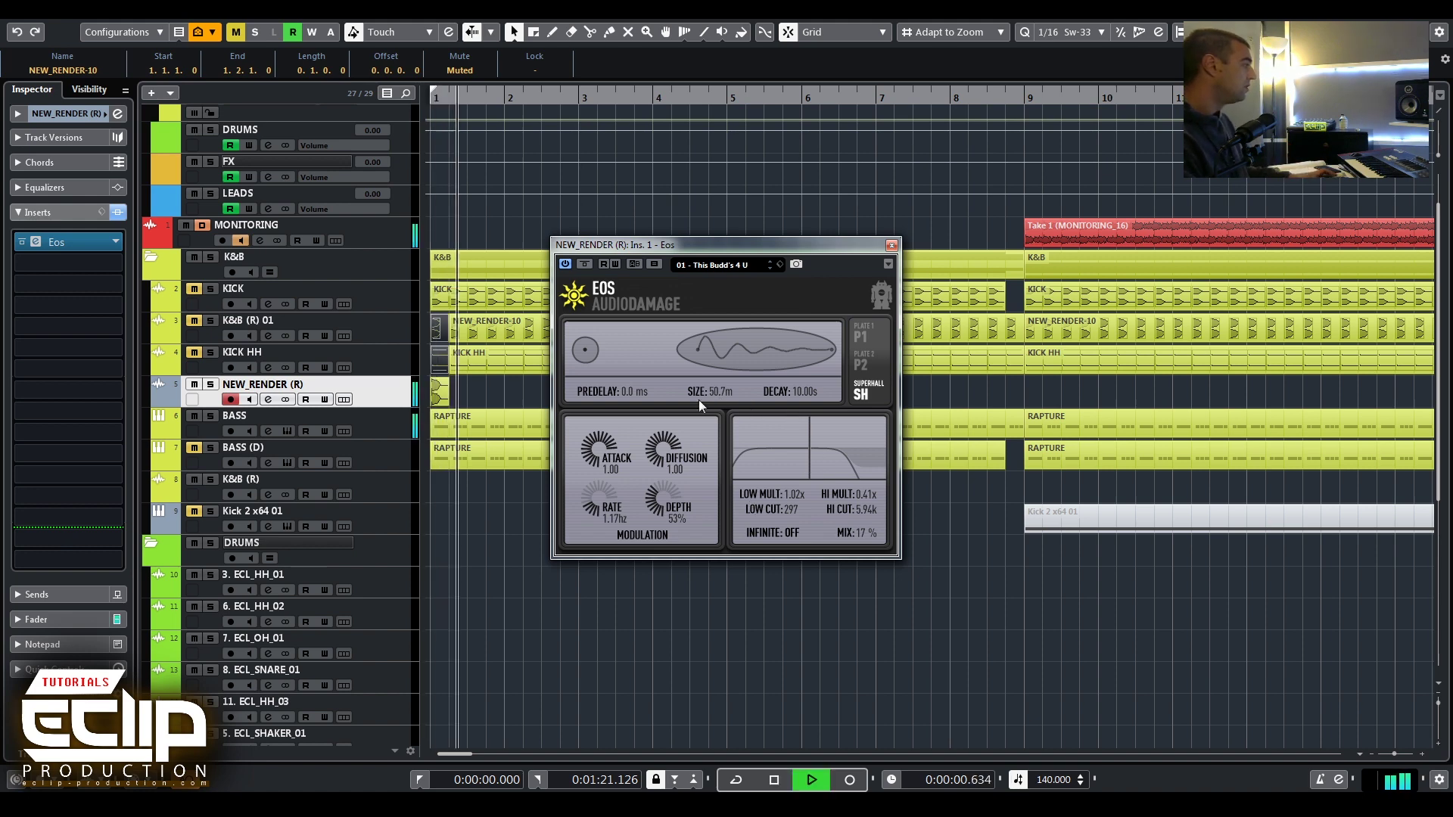
key(space)
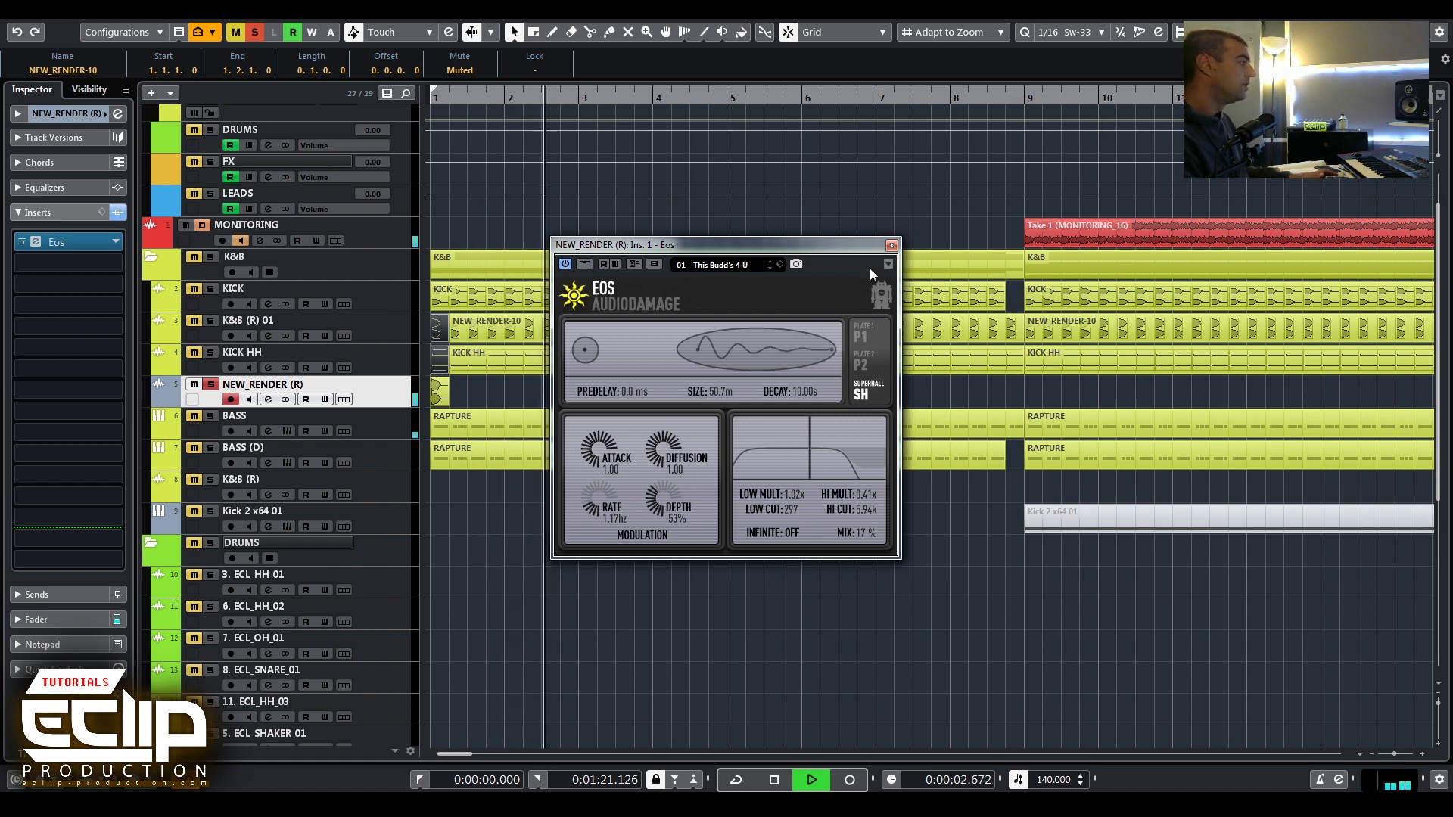
key(space)
Duplicate Eos into the rendered track's second insert slot, set the first Eos mix to 26 %, and audition the doubled reverb
drag(68, 243, 79, 262)
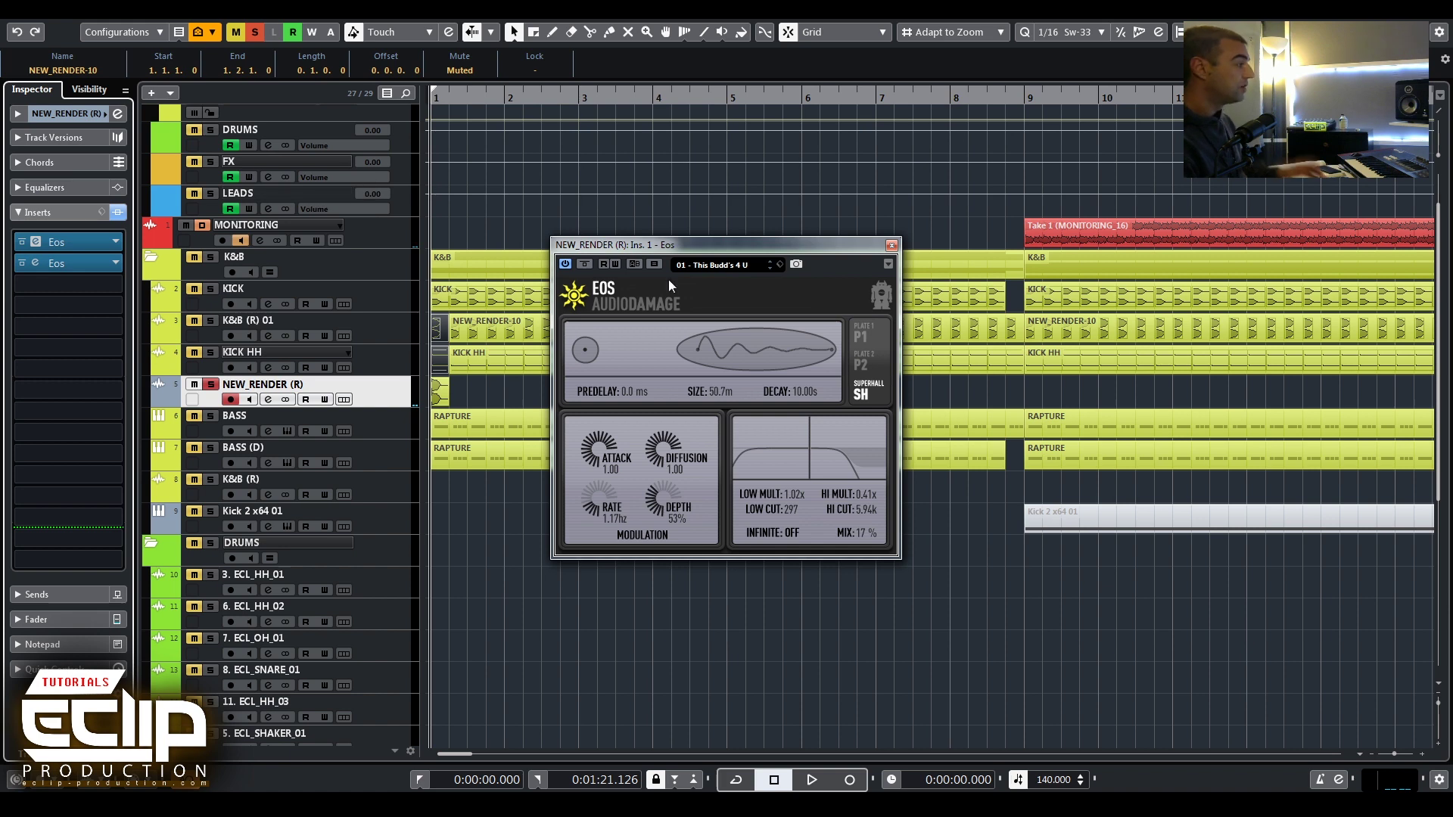
drag(863, 533, 861, 465)
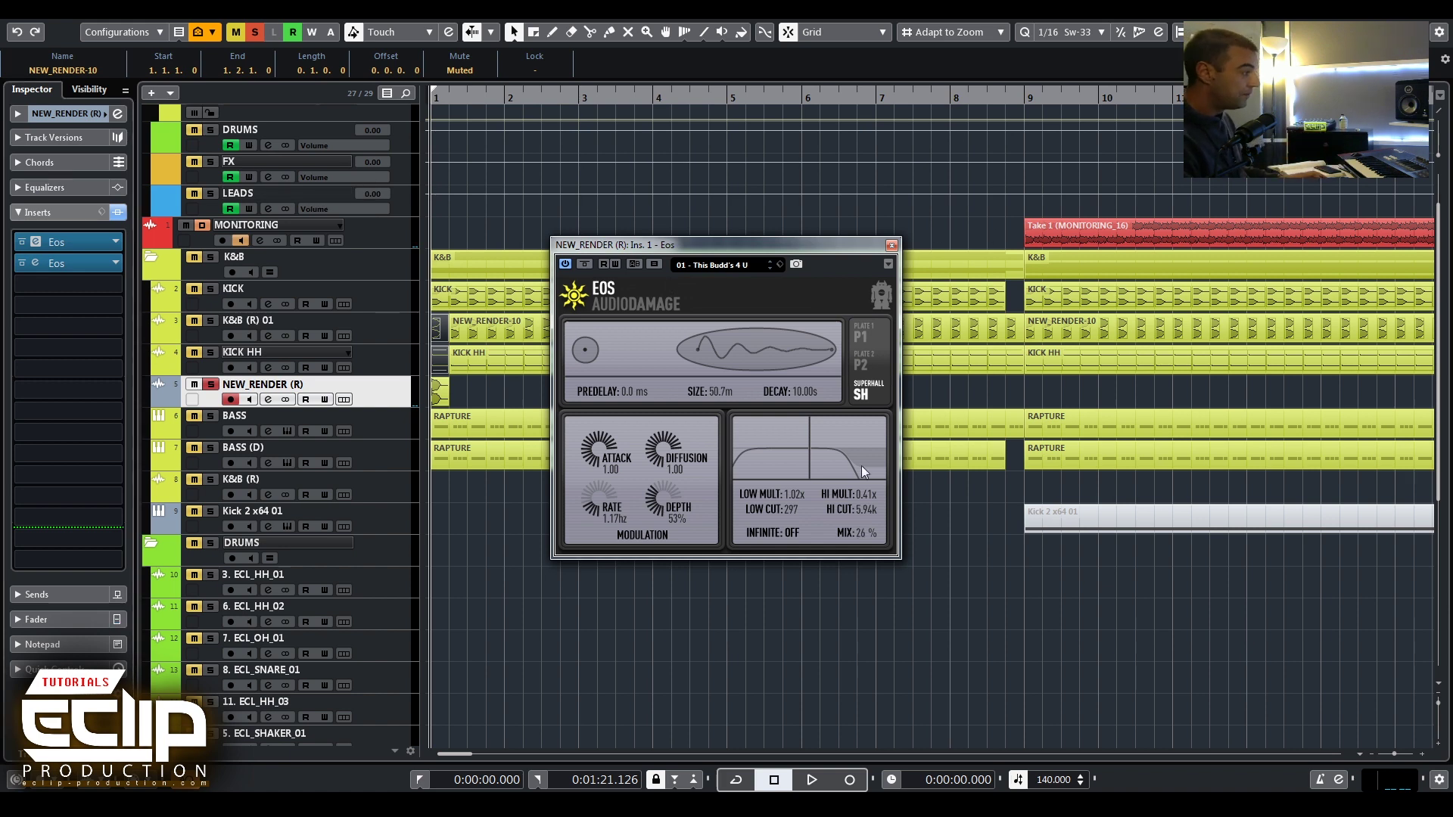
click(892, 245)
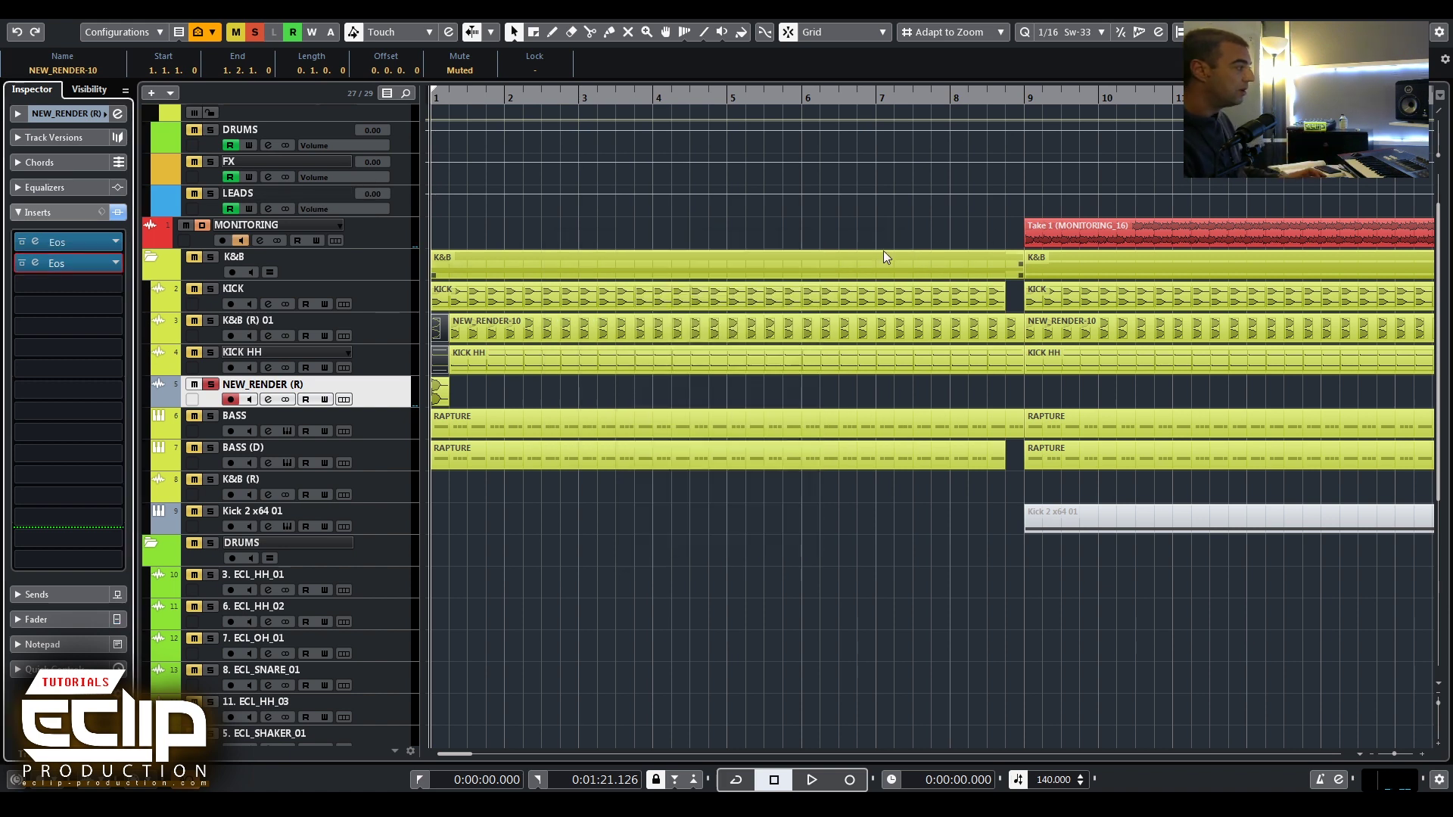
key(space)
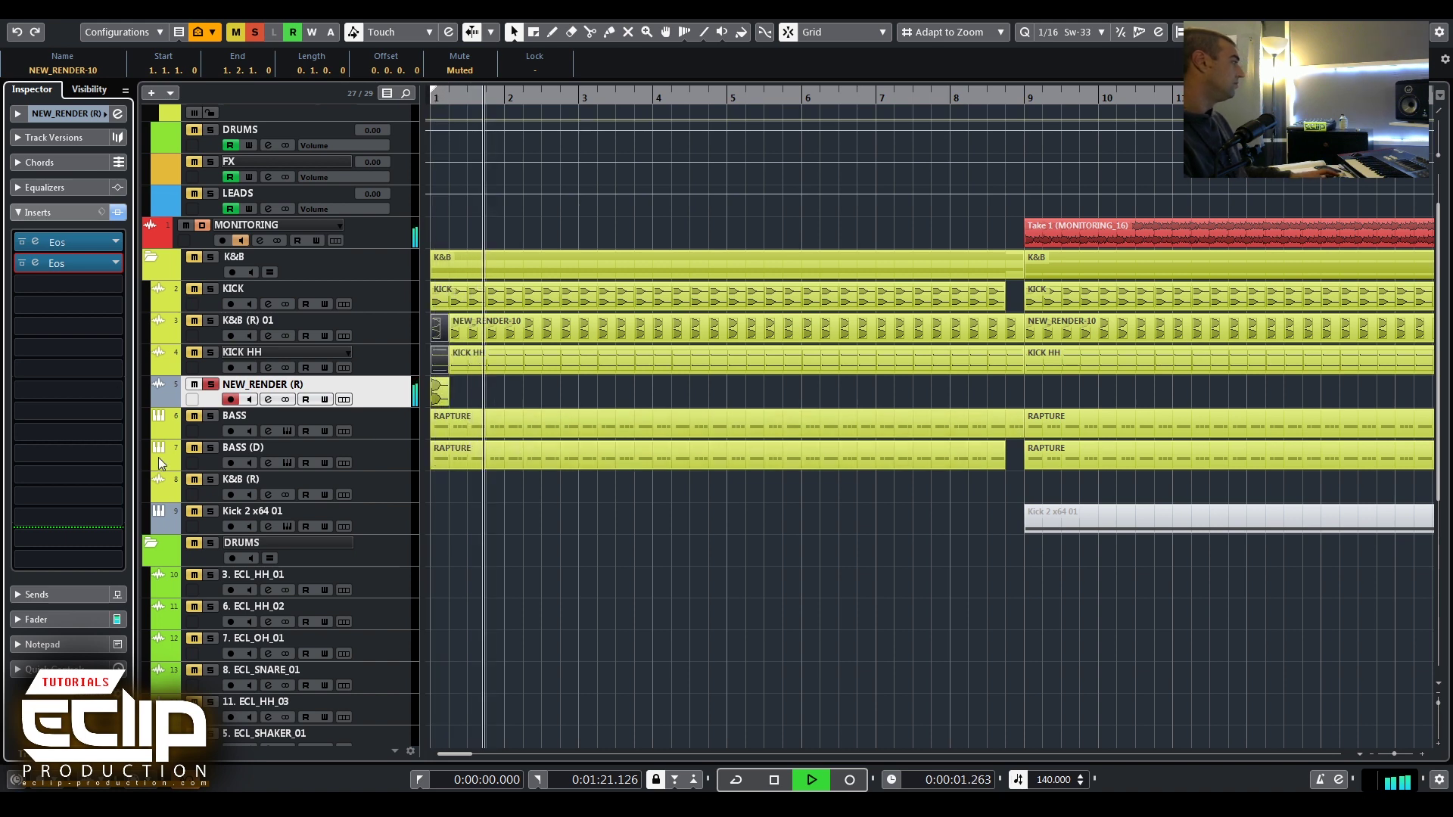
key(space)
Search the effects for "simpl" and load FabFilter Simplon in the third insert slot of NEW_RENDER (R)
click(66, 284)
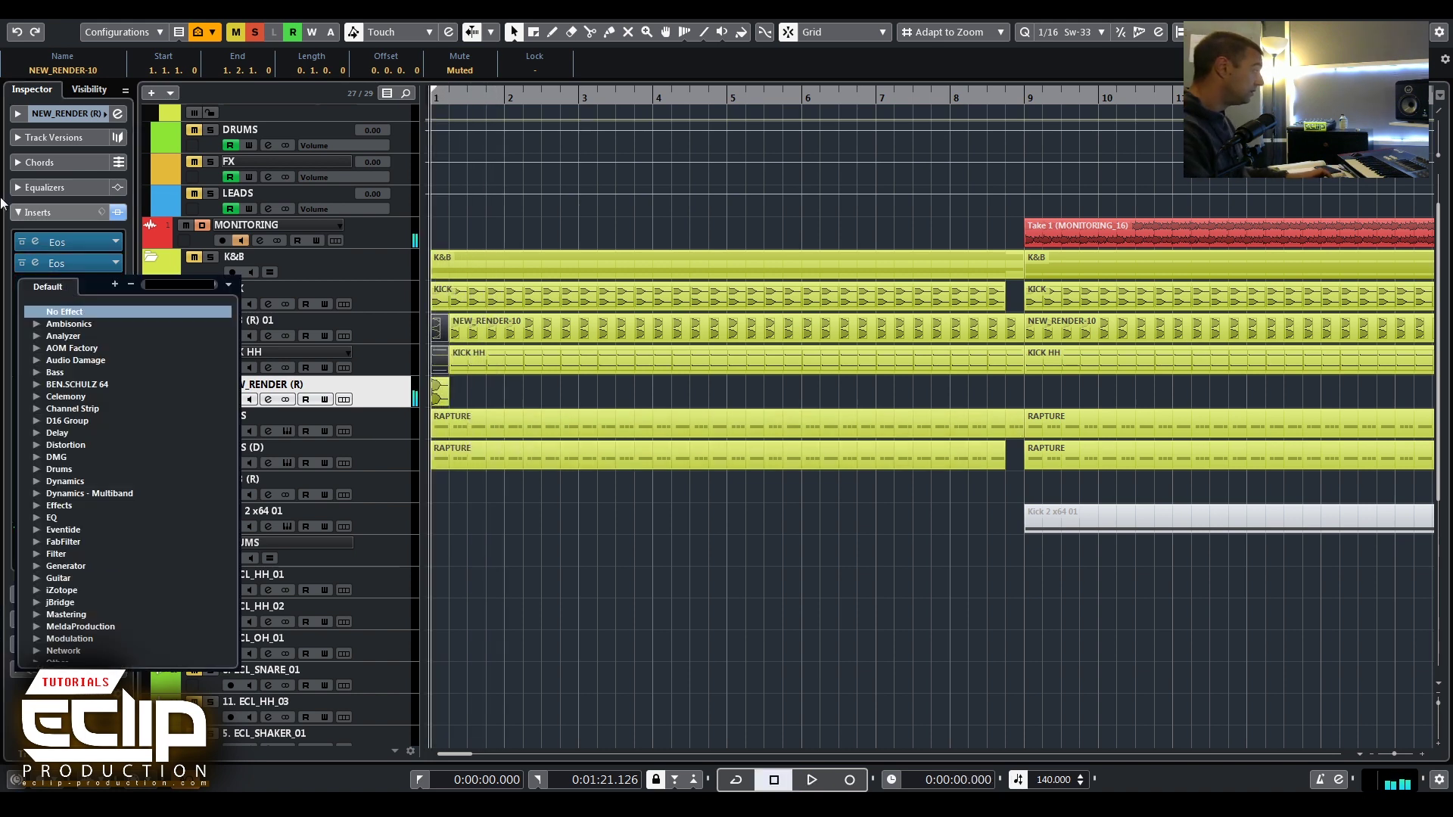
text(simpl)
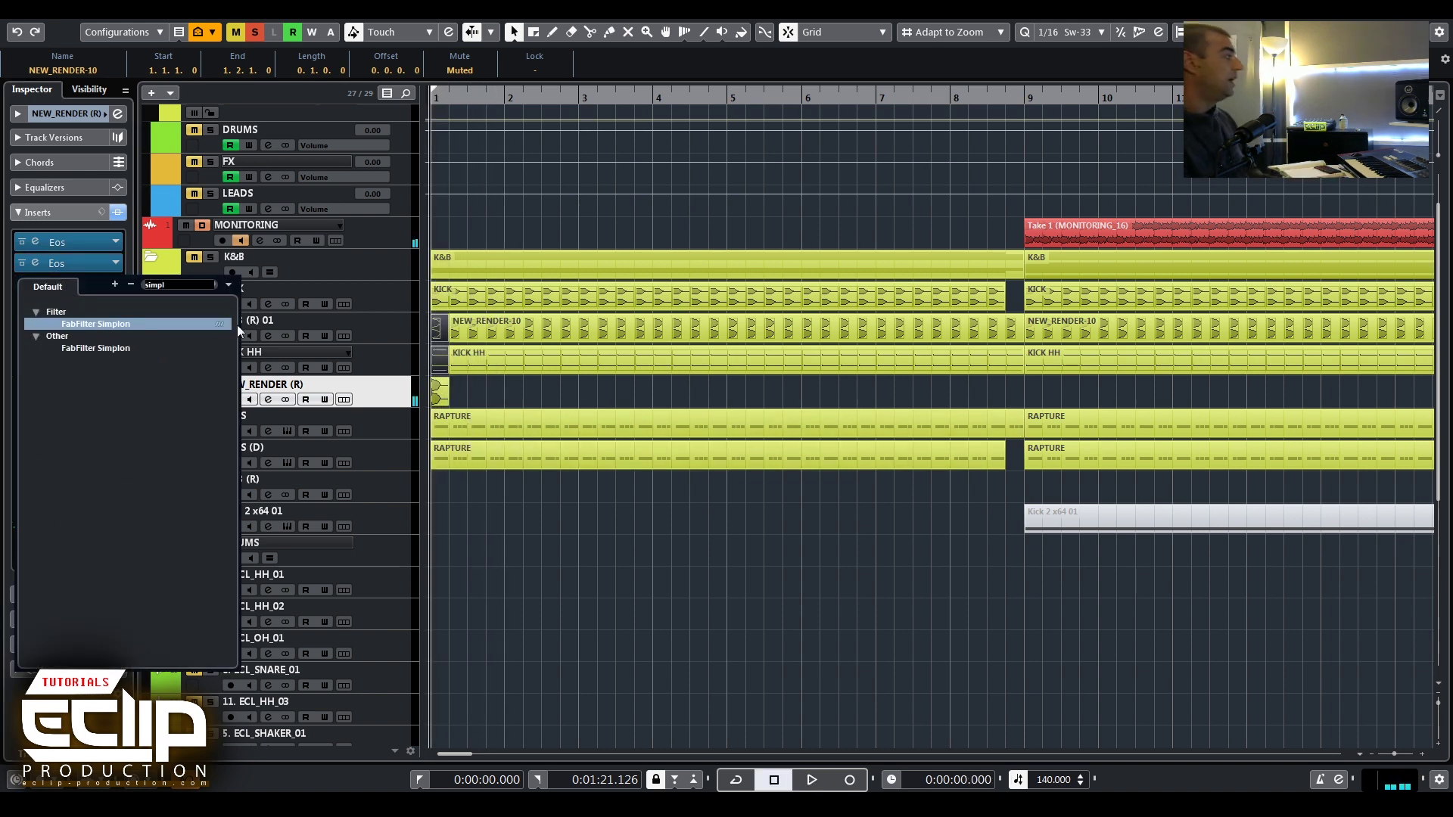
click(237, 324)
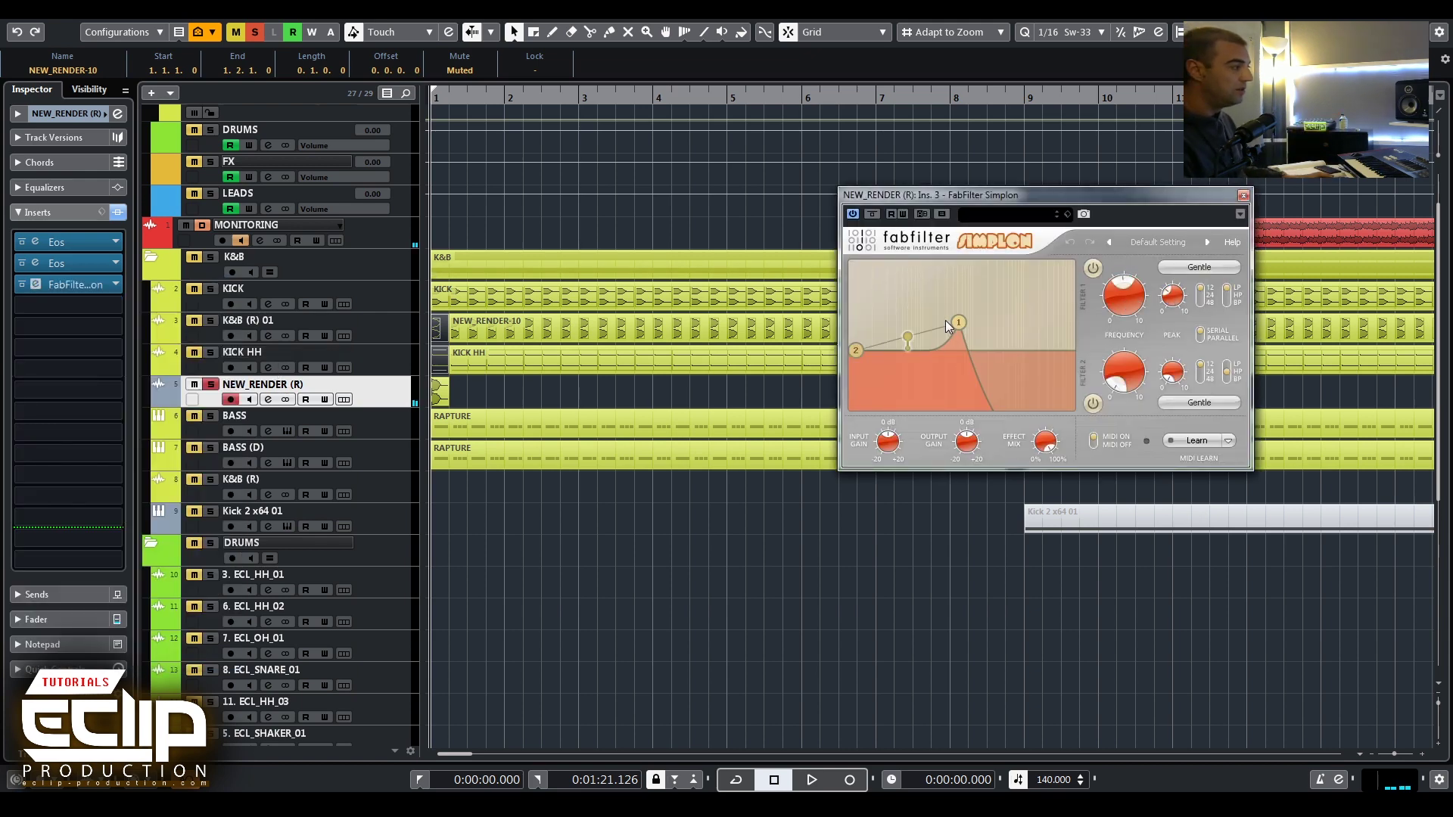
Lower the peak and cutoff of Simplon's filter 1 on NEW_RENDER (R) and audition the filtered hit
mouse_move(946, 320)
mouse_down()
mouse_move(909, 328)
mouse_move(941, 338)
mouse_up()
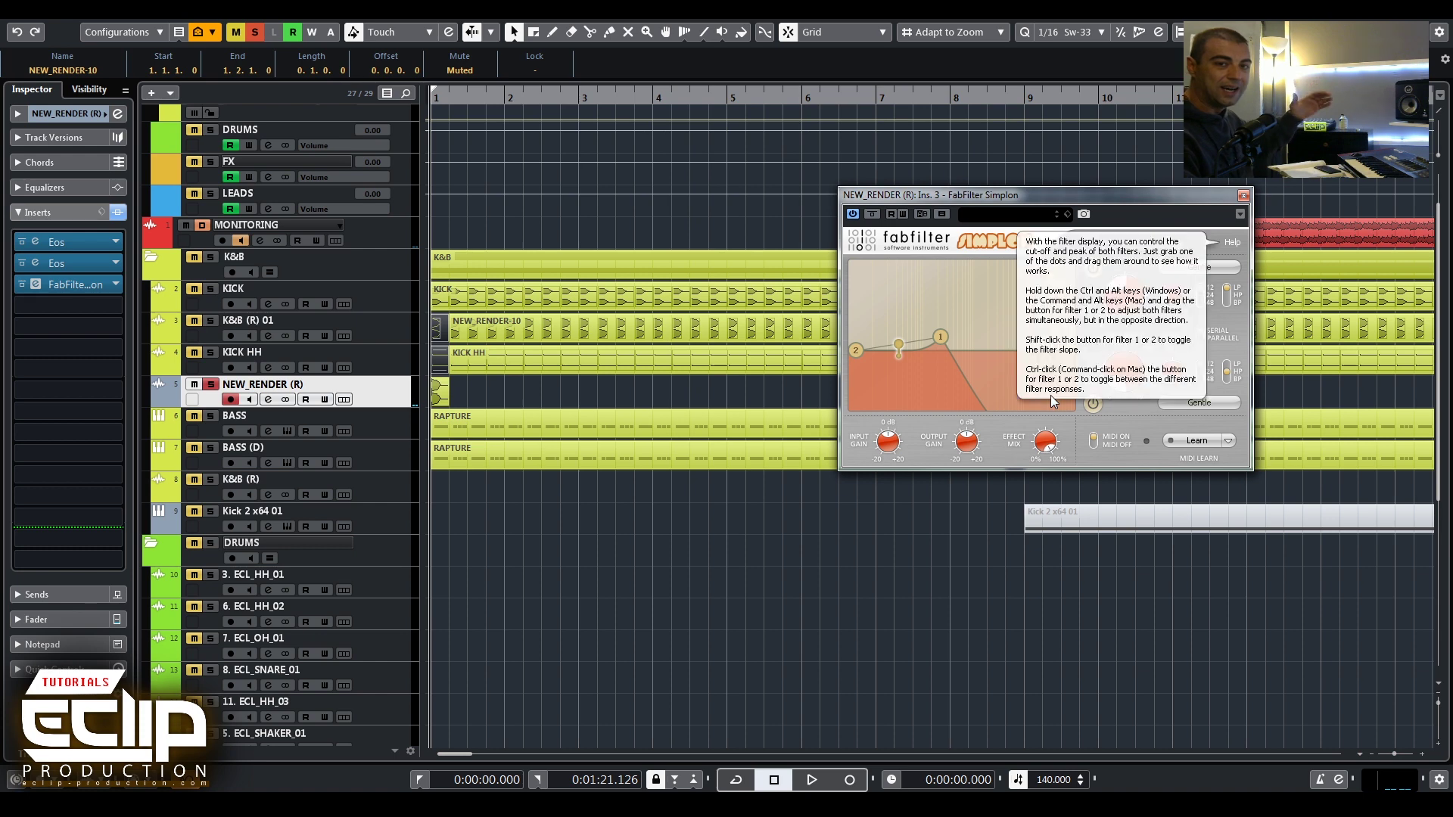
key(space)
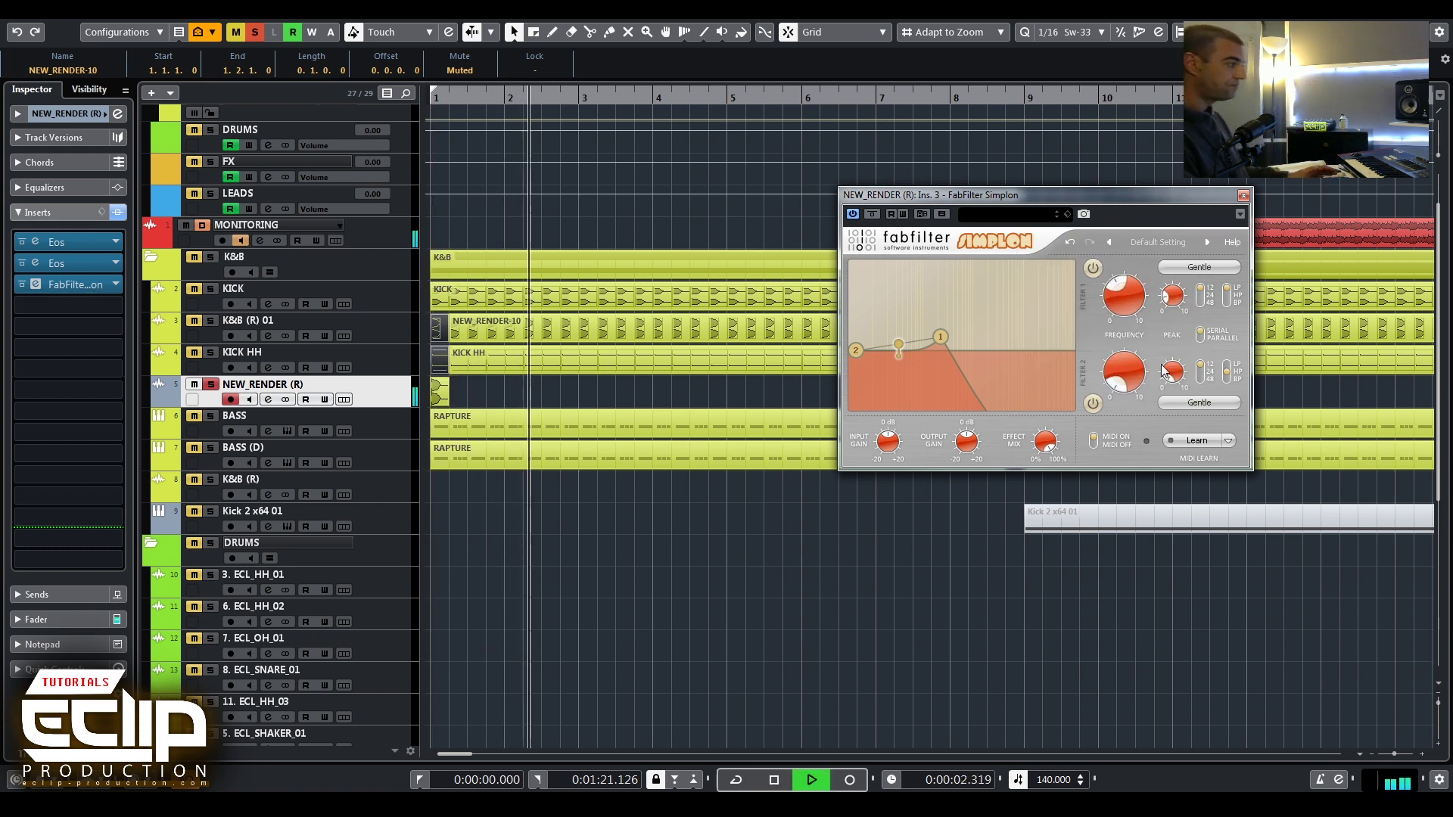
key(space)
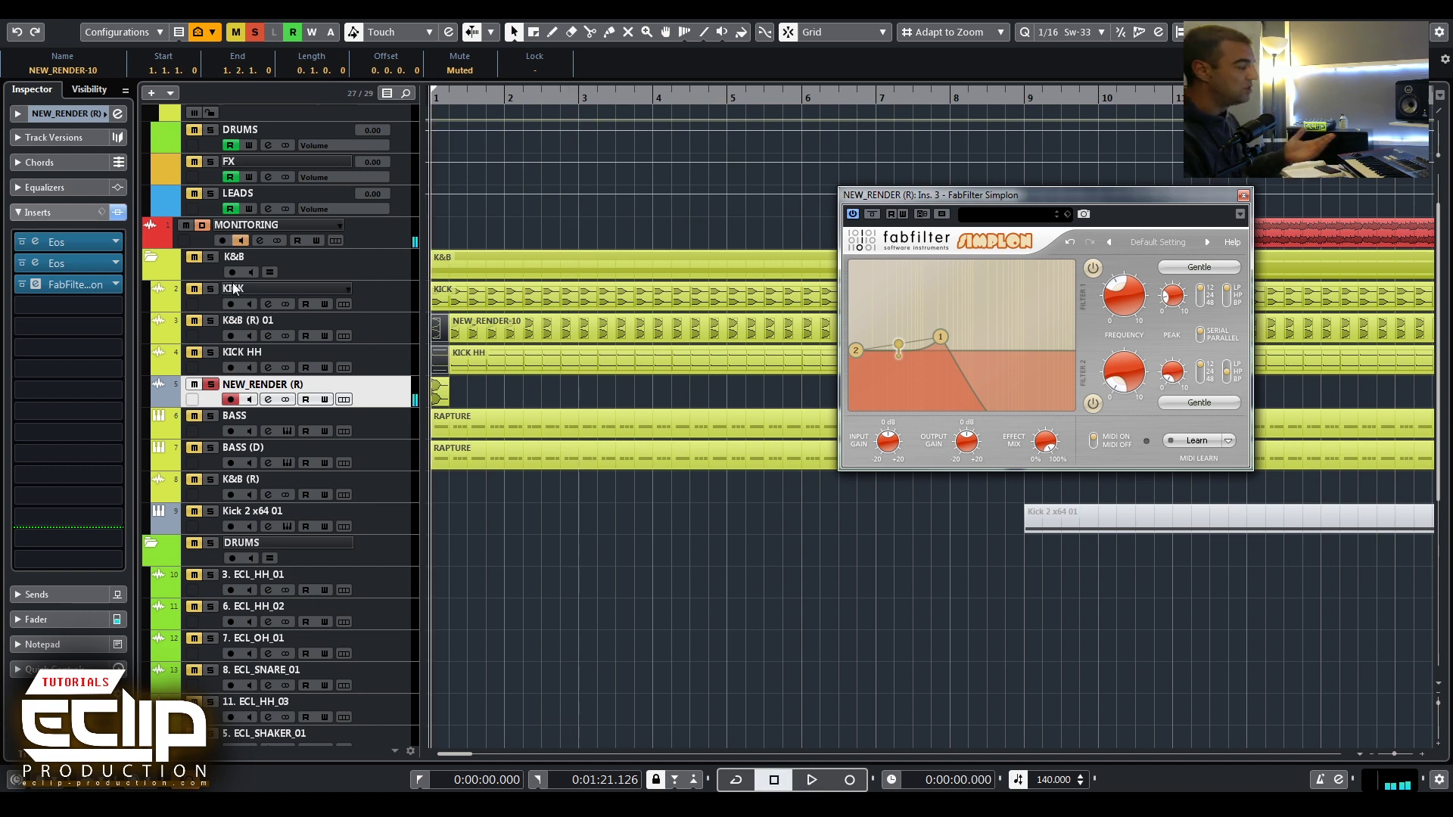
drag(57, 241, 643, 164)
drag(97, 265, 605, 214)
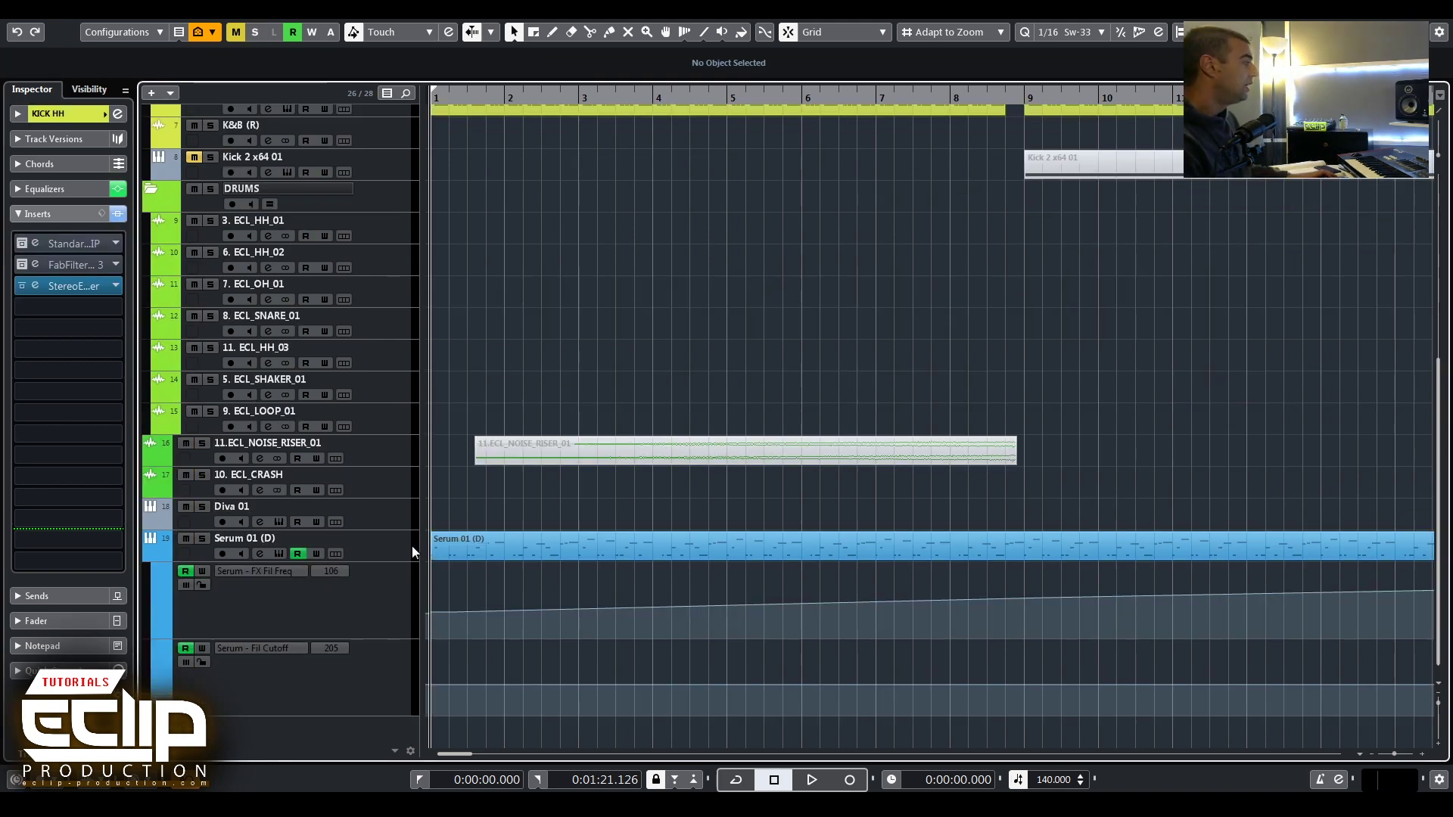
Select the Serum 01 (D) track and open the ValhallaRoom reverb from its fourth insert slot, clear of the arrangement
click(408, 546)
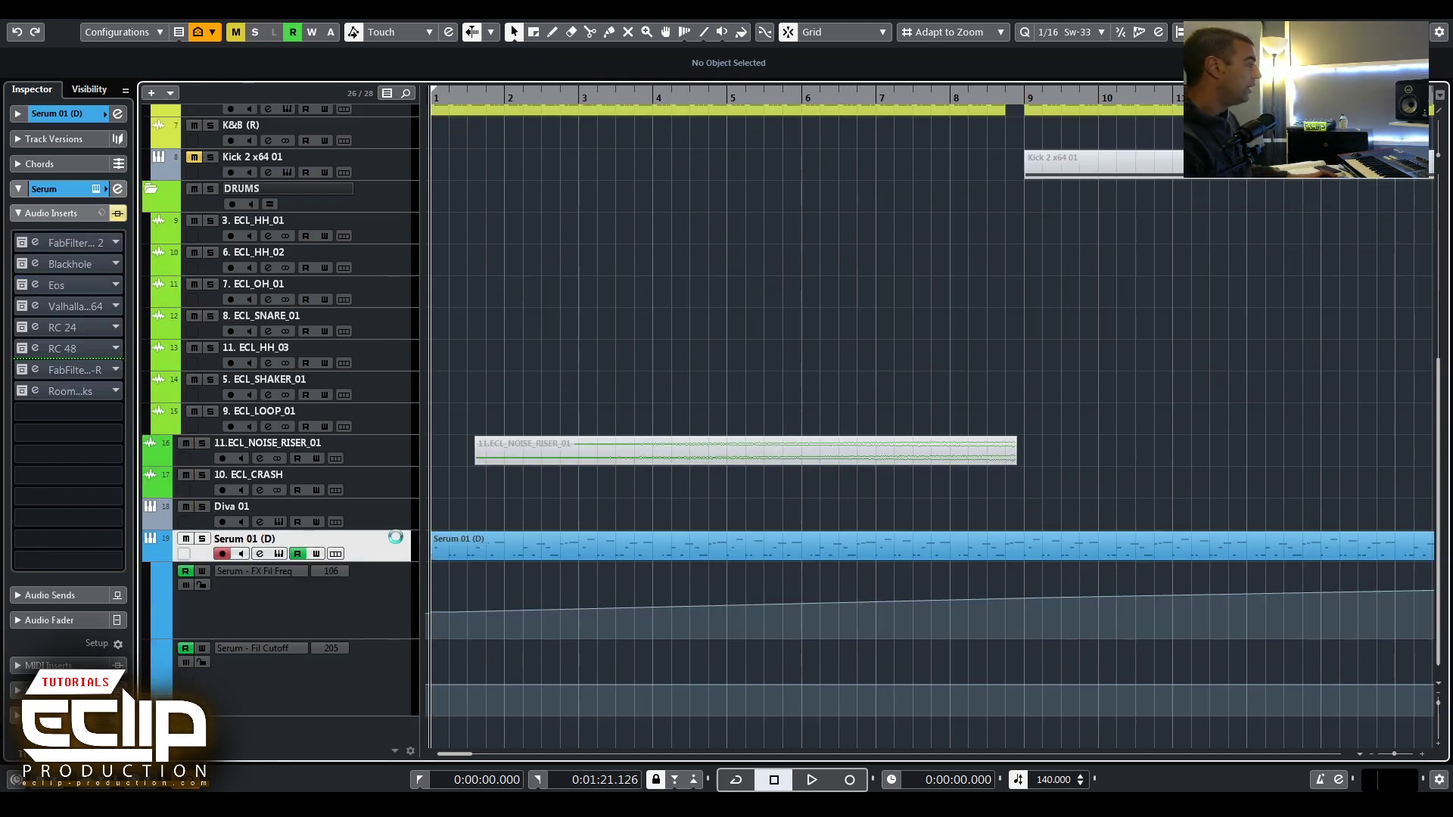
click(35, 306)
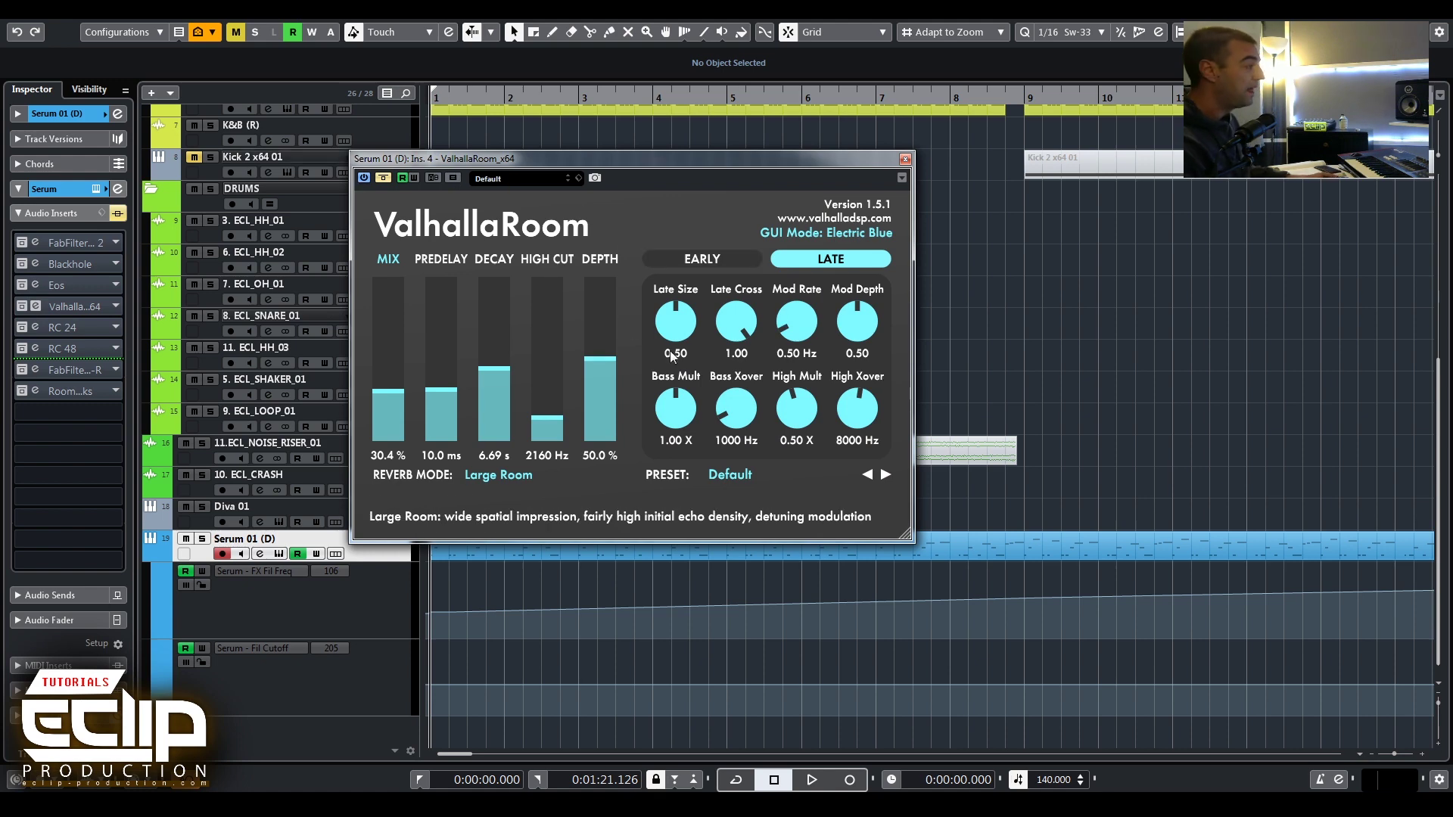
mouse_move(580, 329)
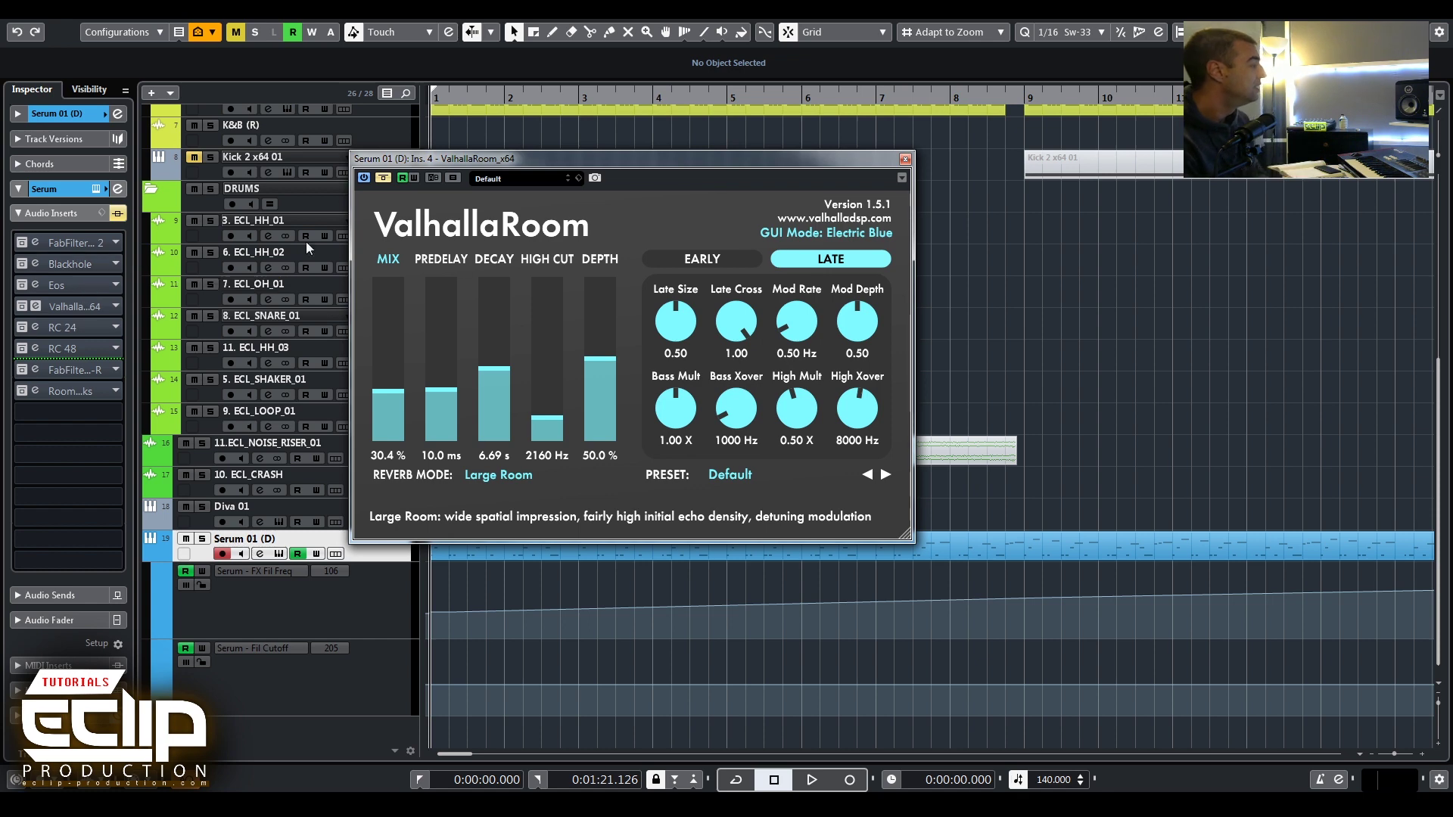
key(g)
key(g)
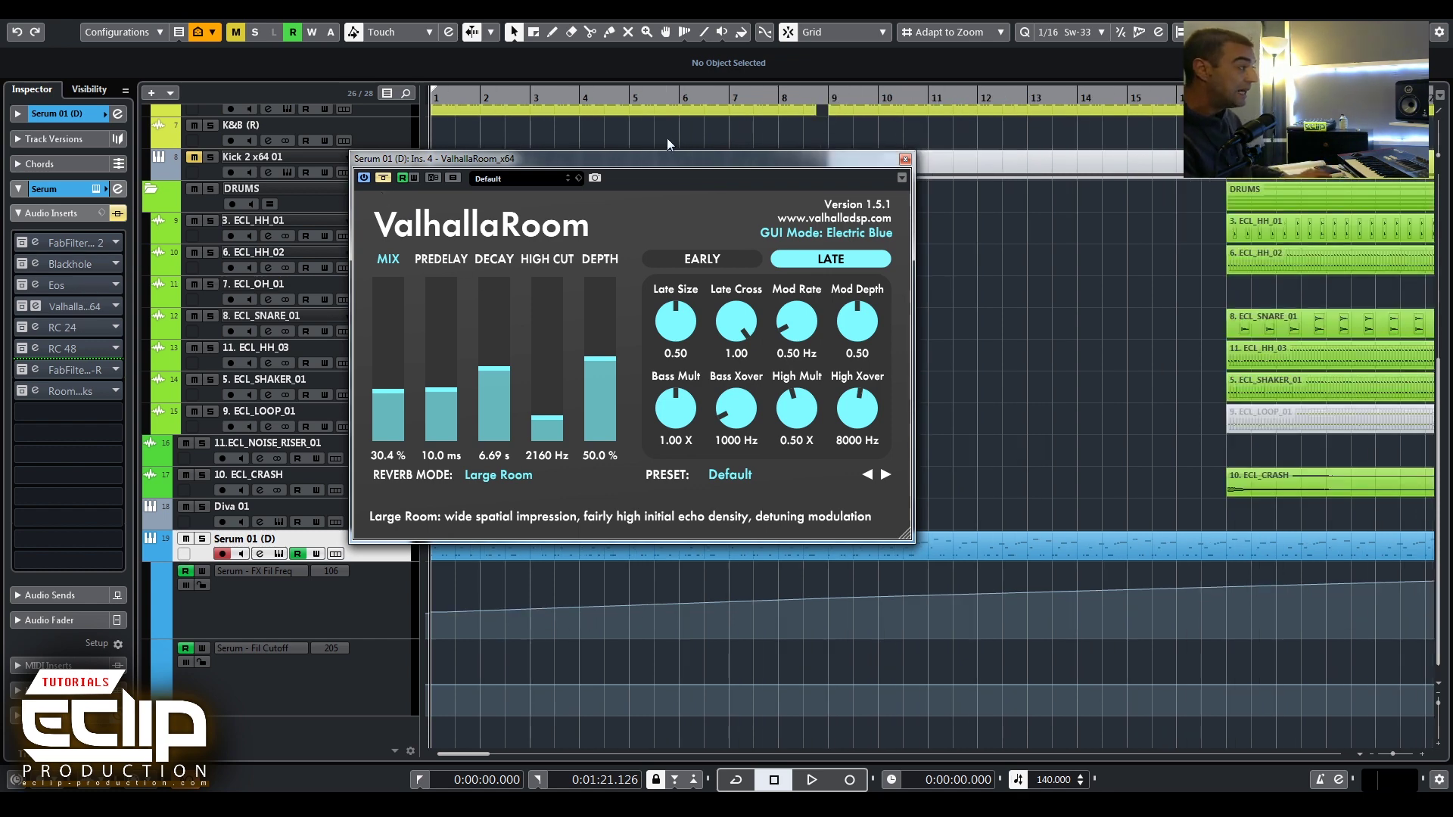
drag(628, 154, 986, 172)
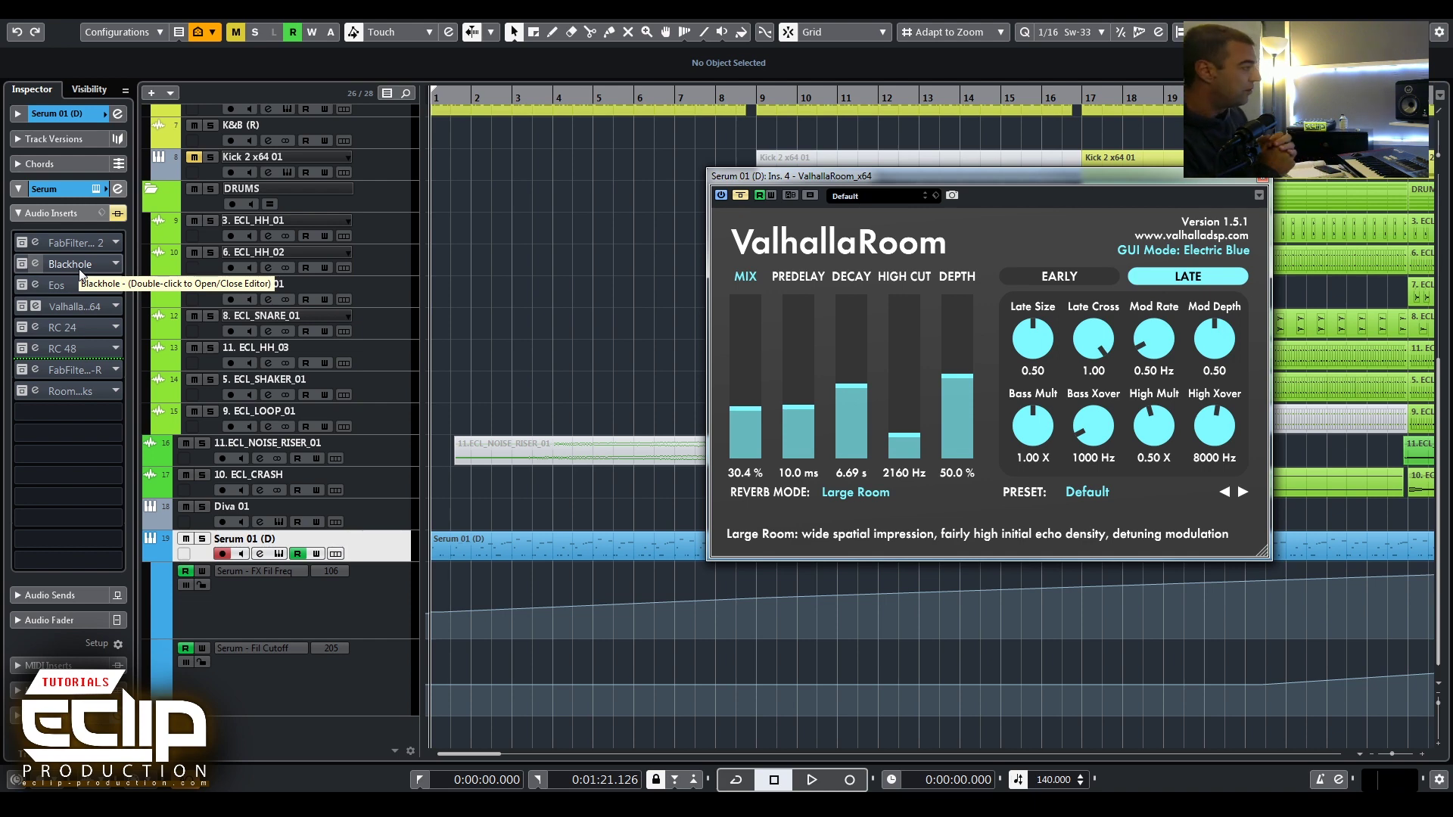
Play the soloed Serum lead from around bar 17 through ValhallaRoom, setting the mix to 22.6 % and the predelay to 0.0 ms
drag(608, 99, 612, 121)
key(space)
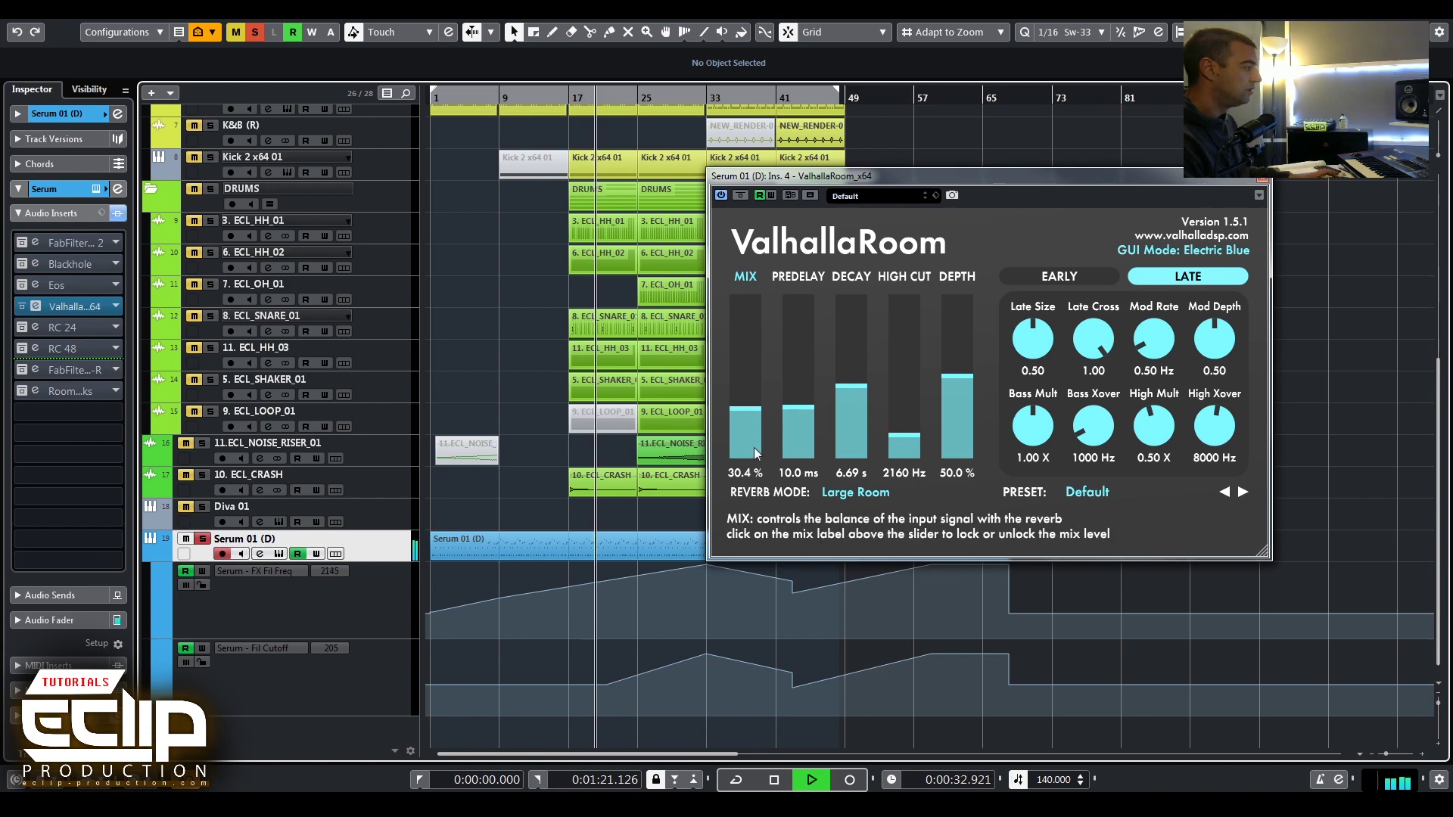
drag(753, 447, 806, 519)
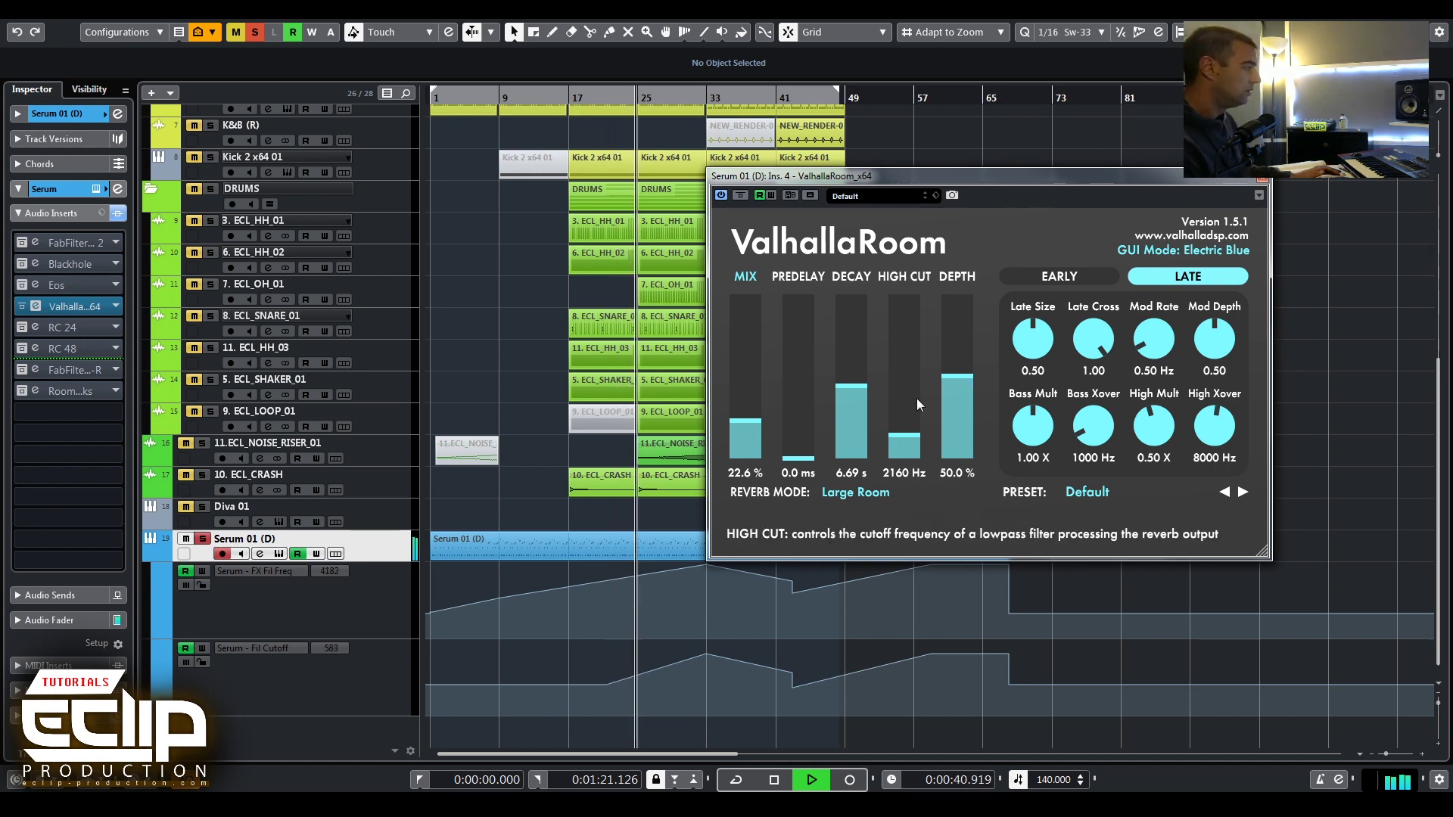
key(space)
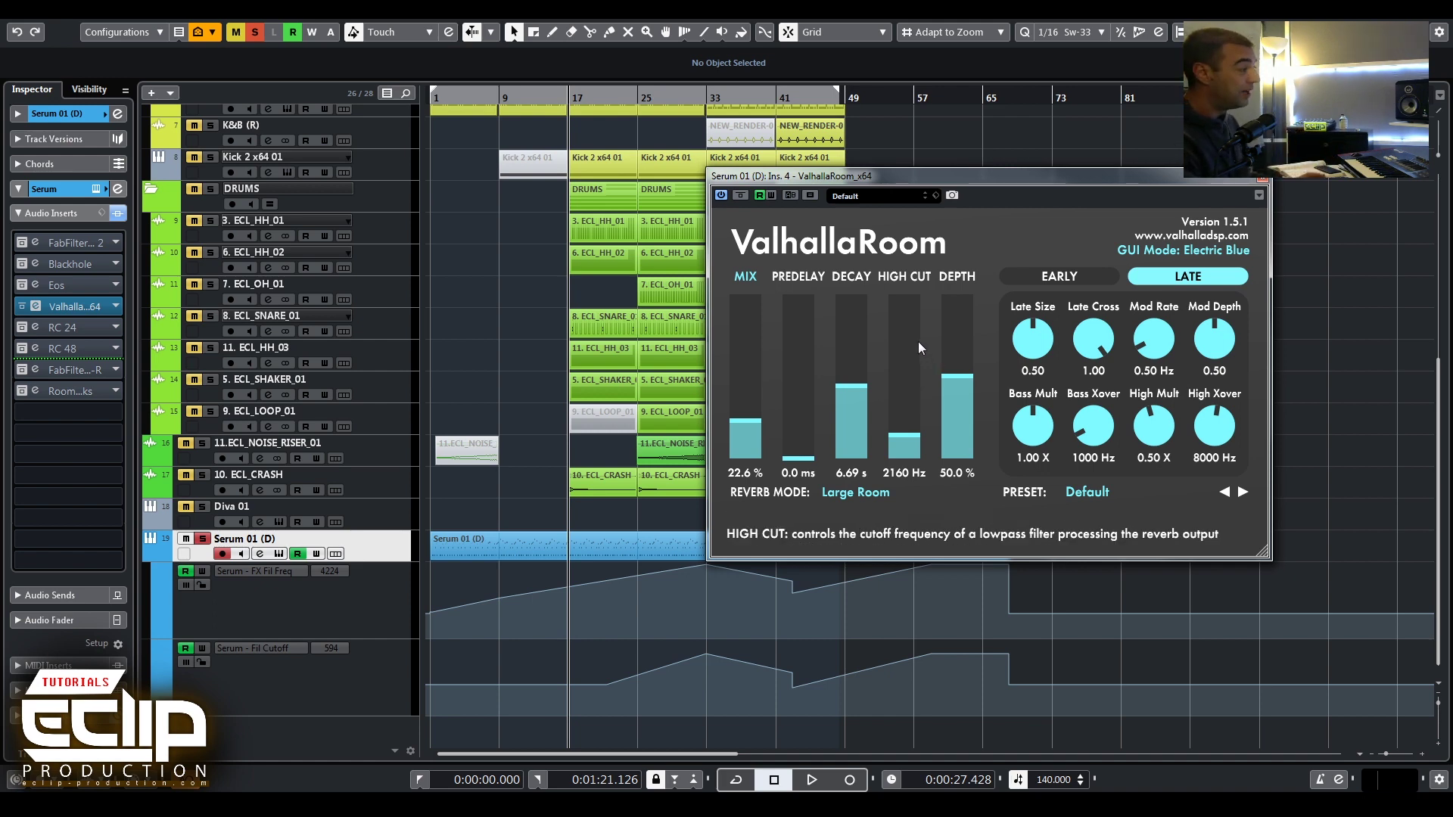
Raise ValhallaRoom's high cut to 15000 Hz and audition the brighter reverb on the lead, comparing it with the bypassed sound
drag(919, 342, 902, 230)
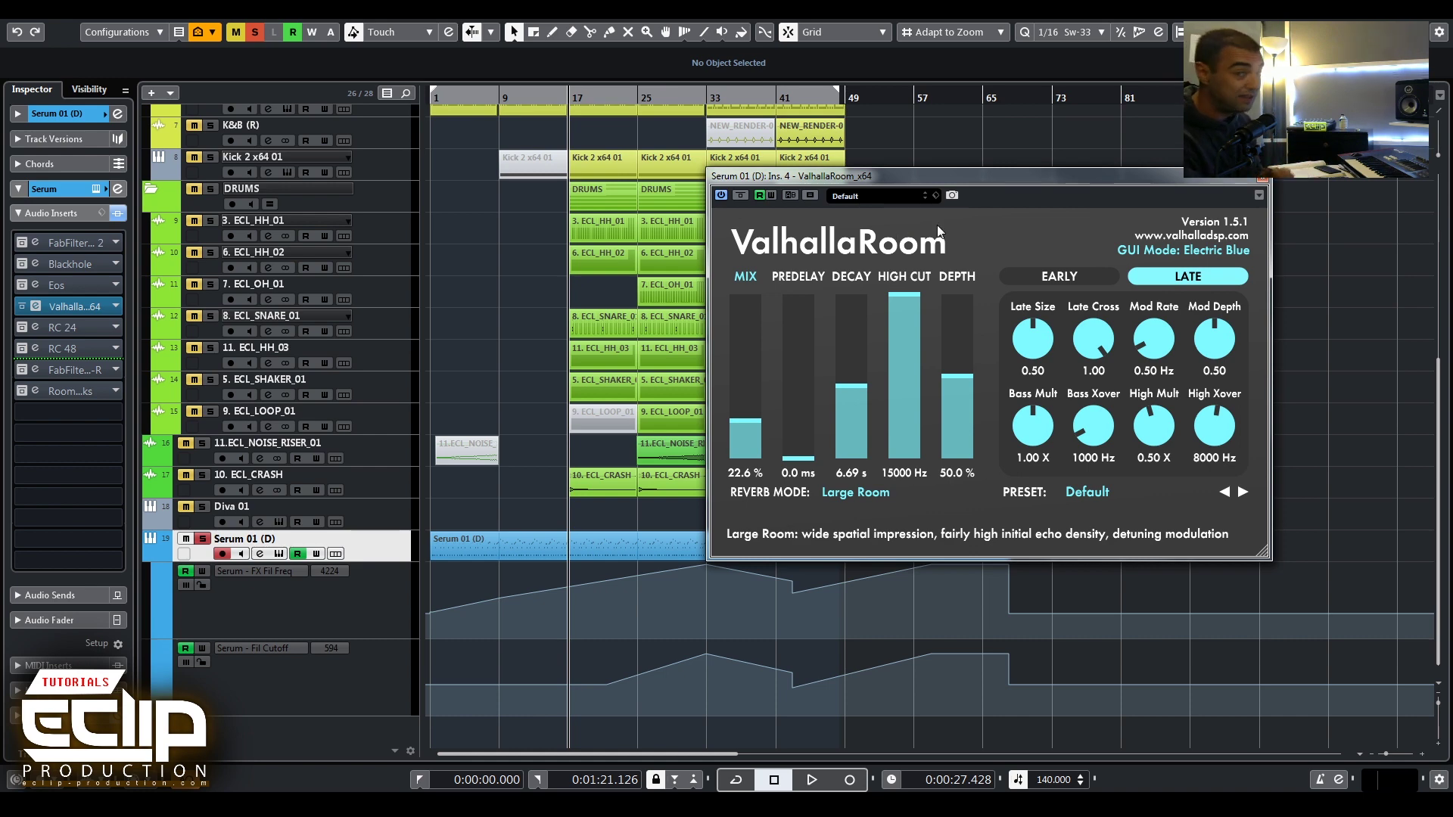
key(space)
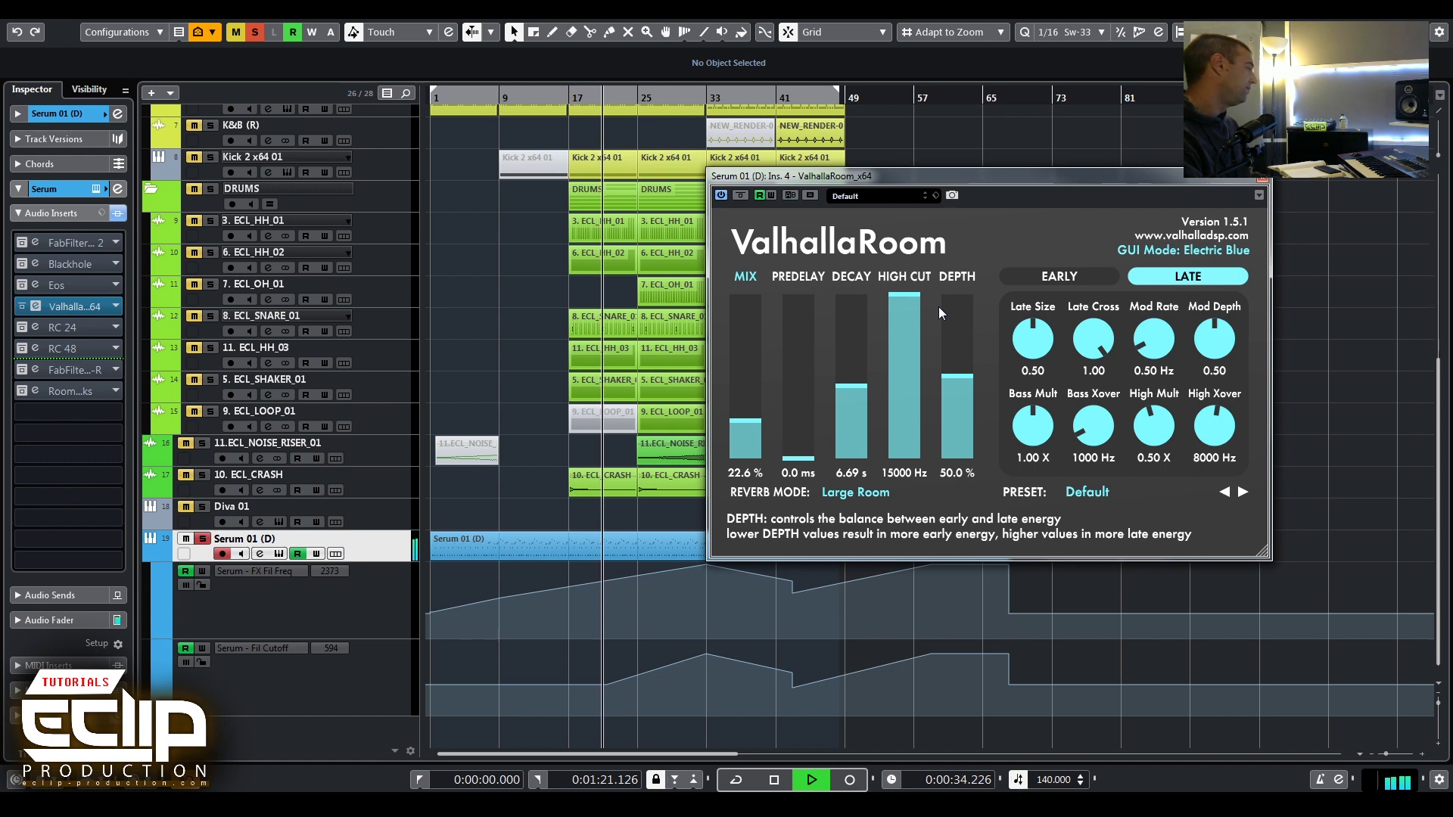
key(space)
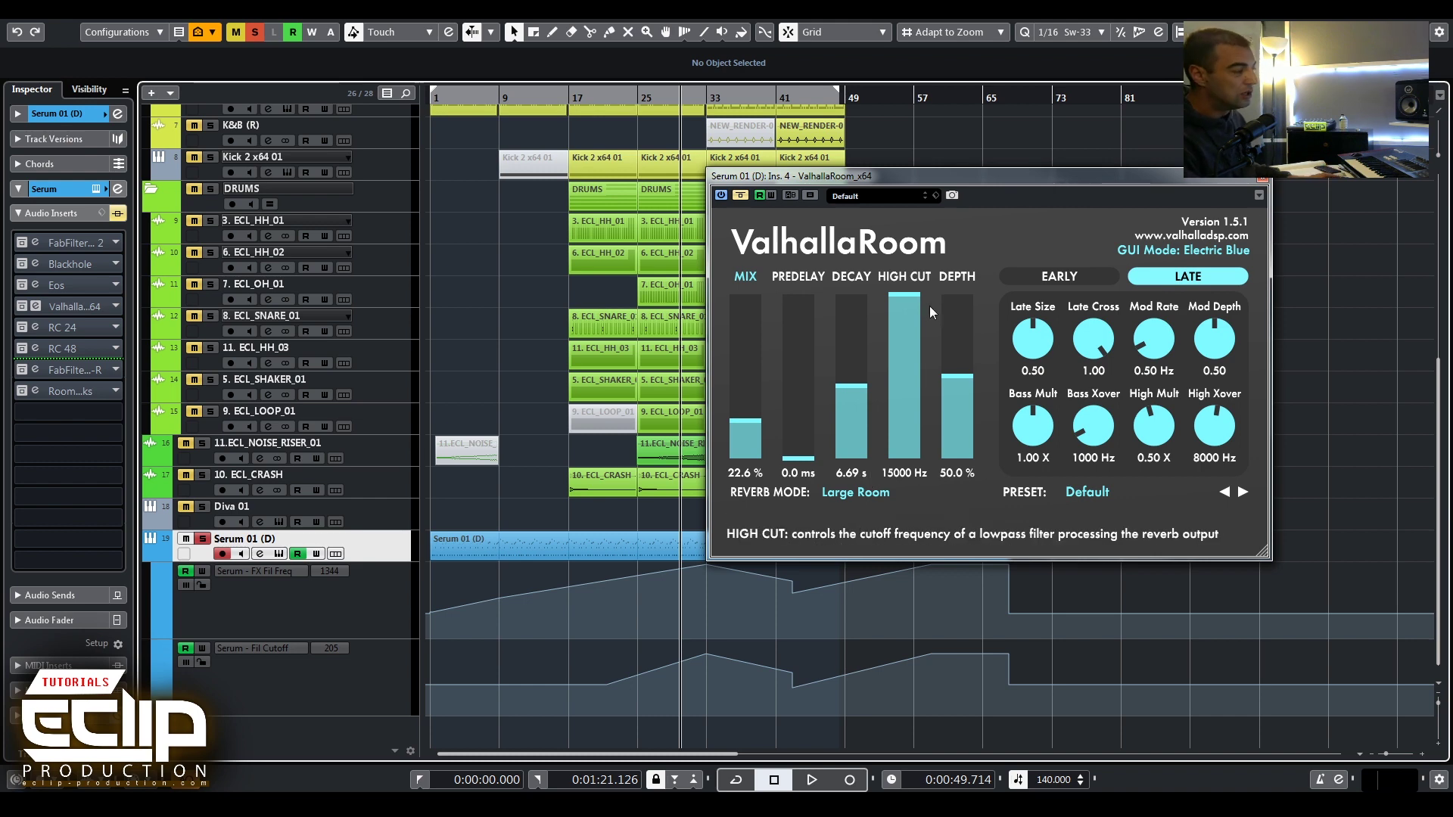
click(742, 196)
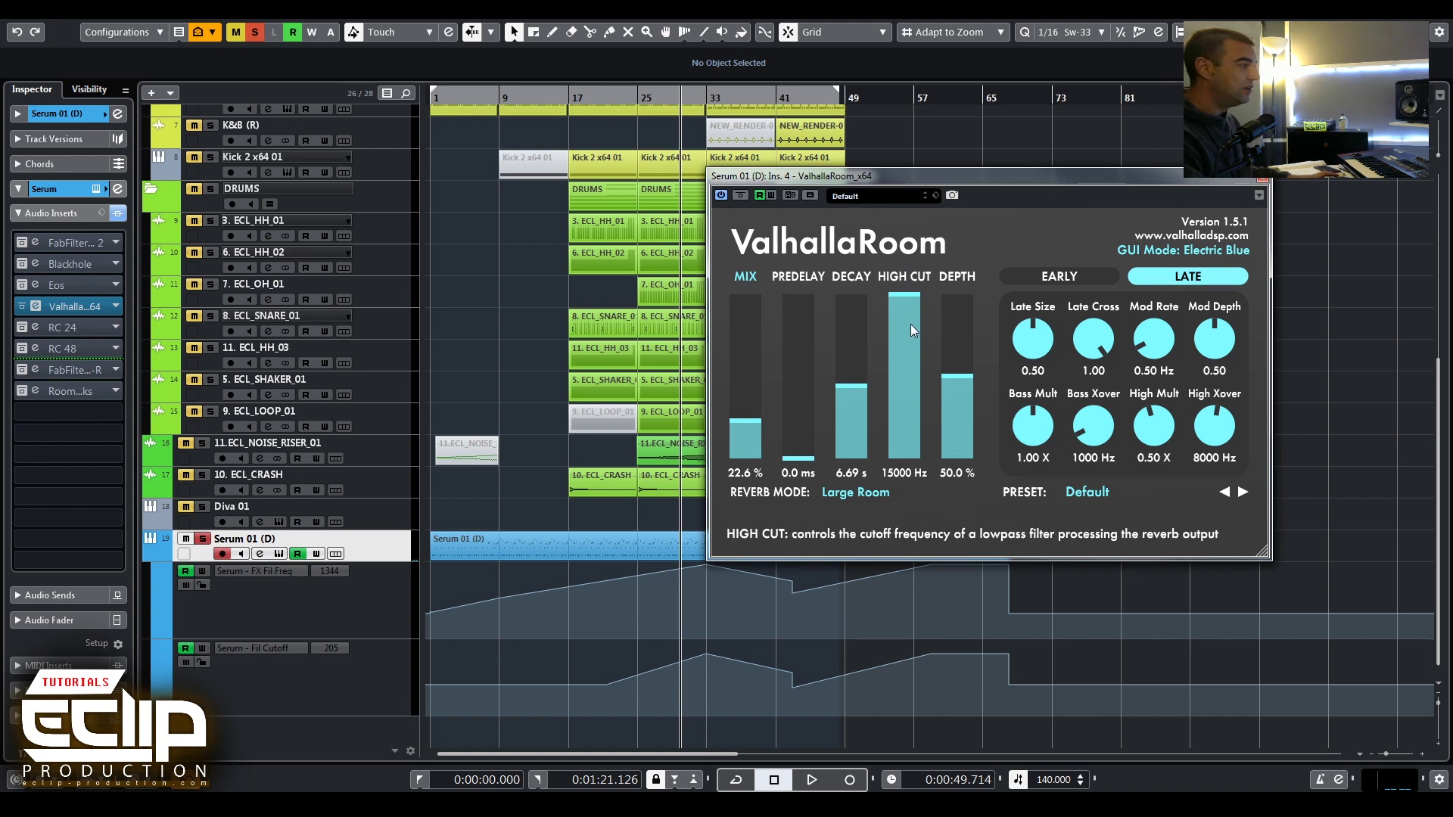
Lower ValhallaRoom's high cut to 1890 Hz while auditioning the lead, and bypass the reverb after stopping playback
drag(910, 324, 902, 409)
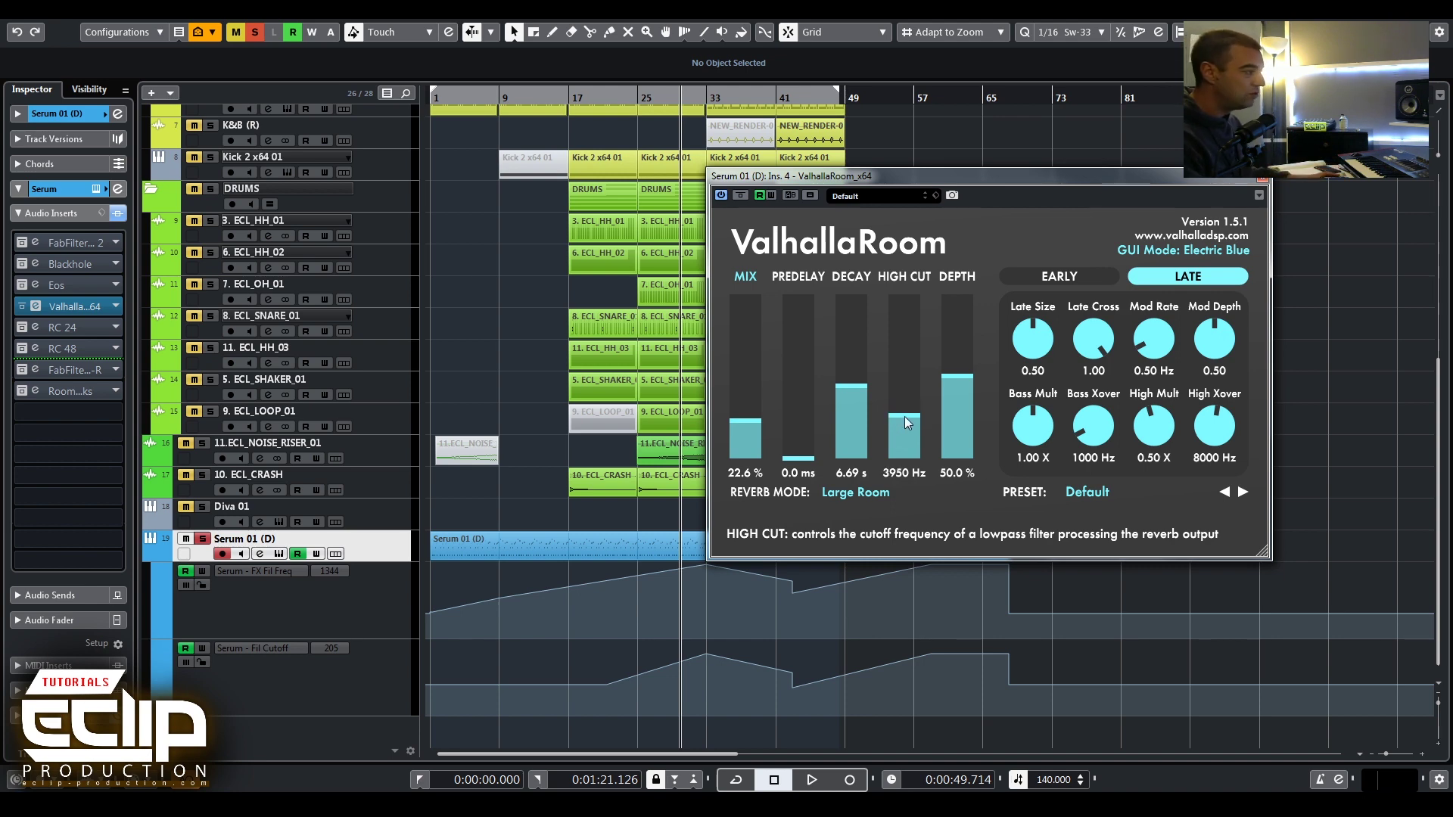
drag(906, 418, 911, 424)
key(space)
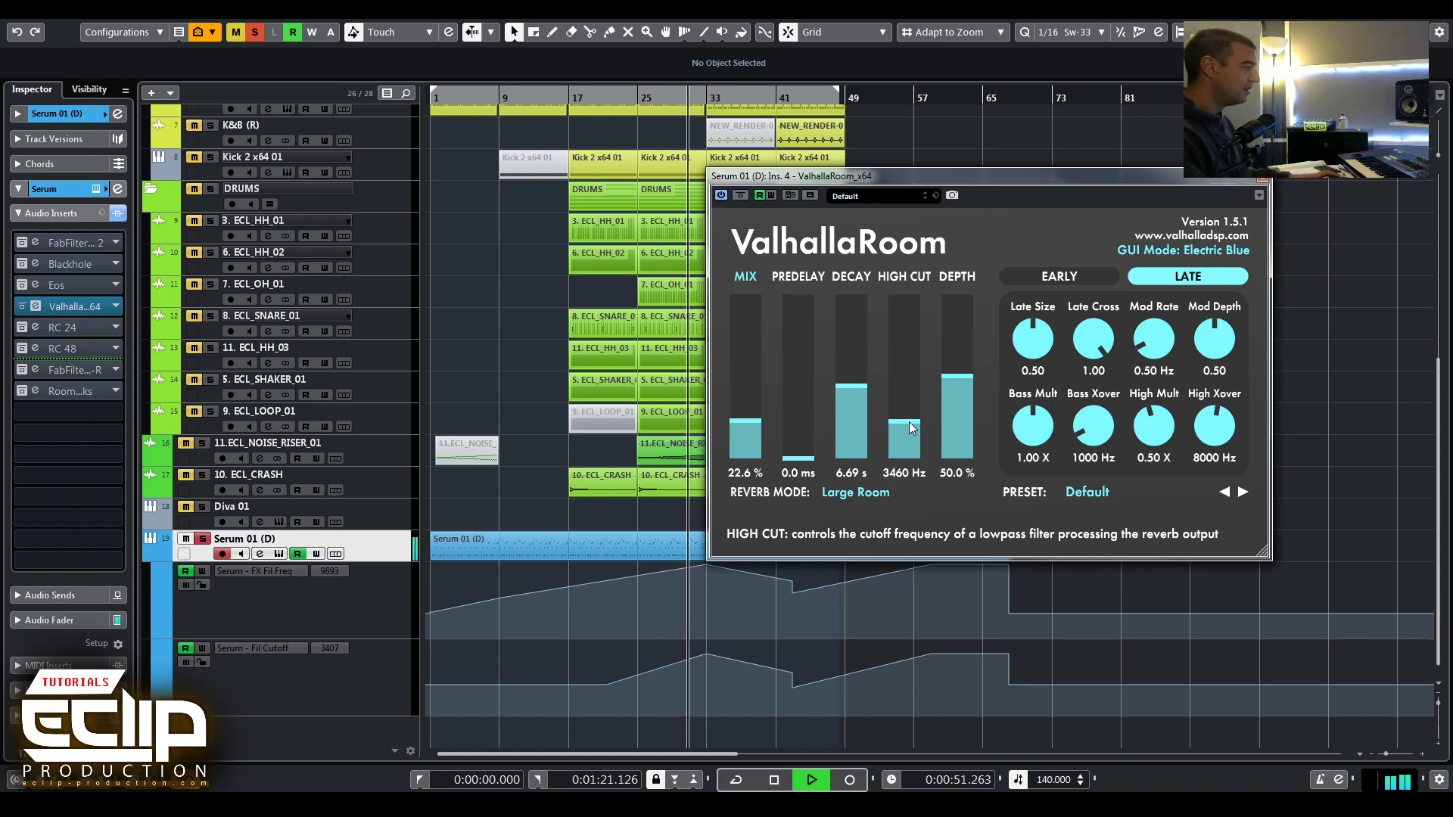
drag(909, 421, 914, 447)
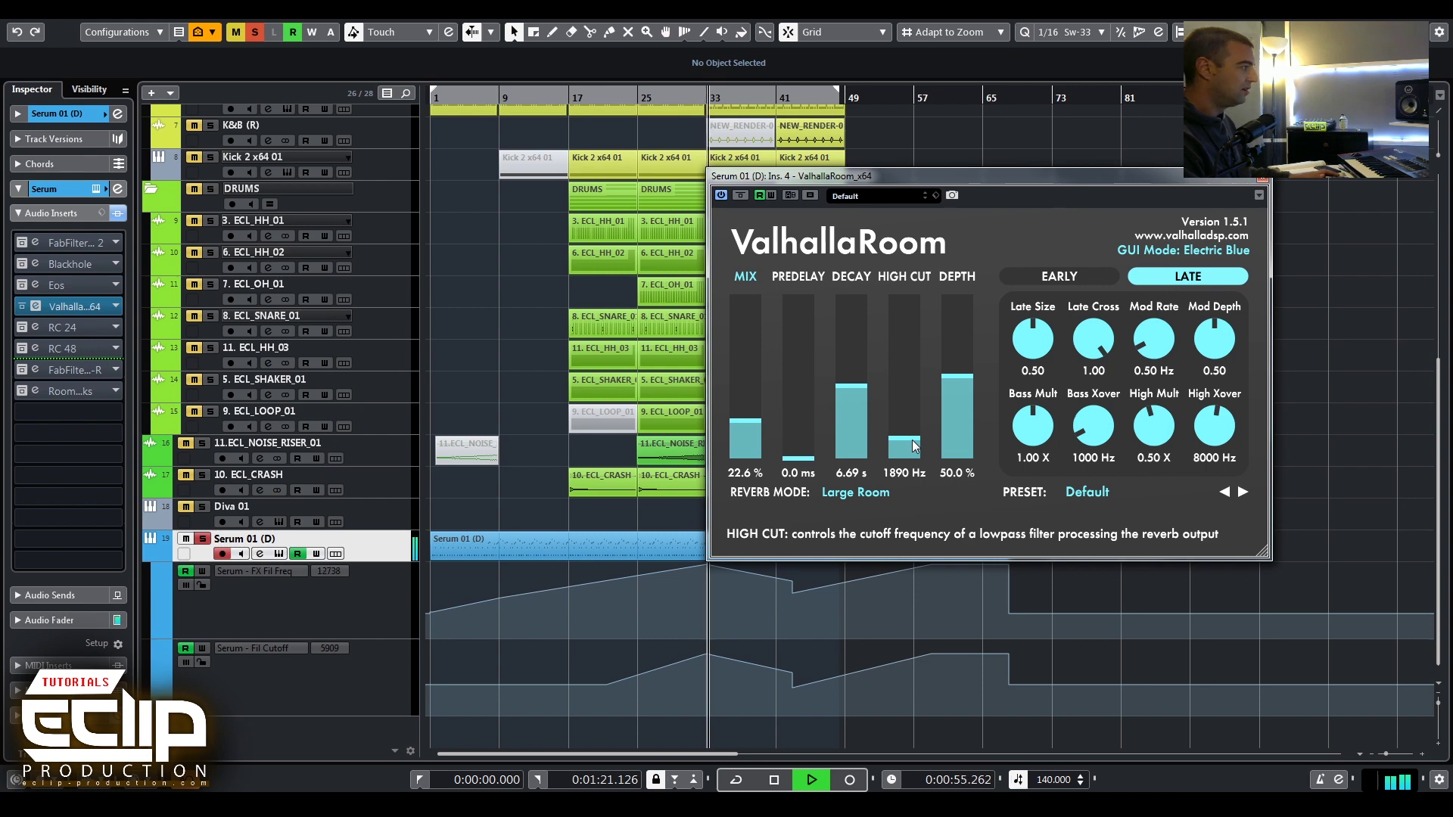
key(space)
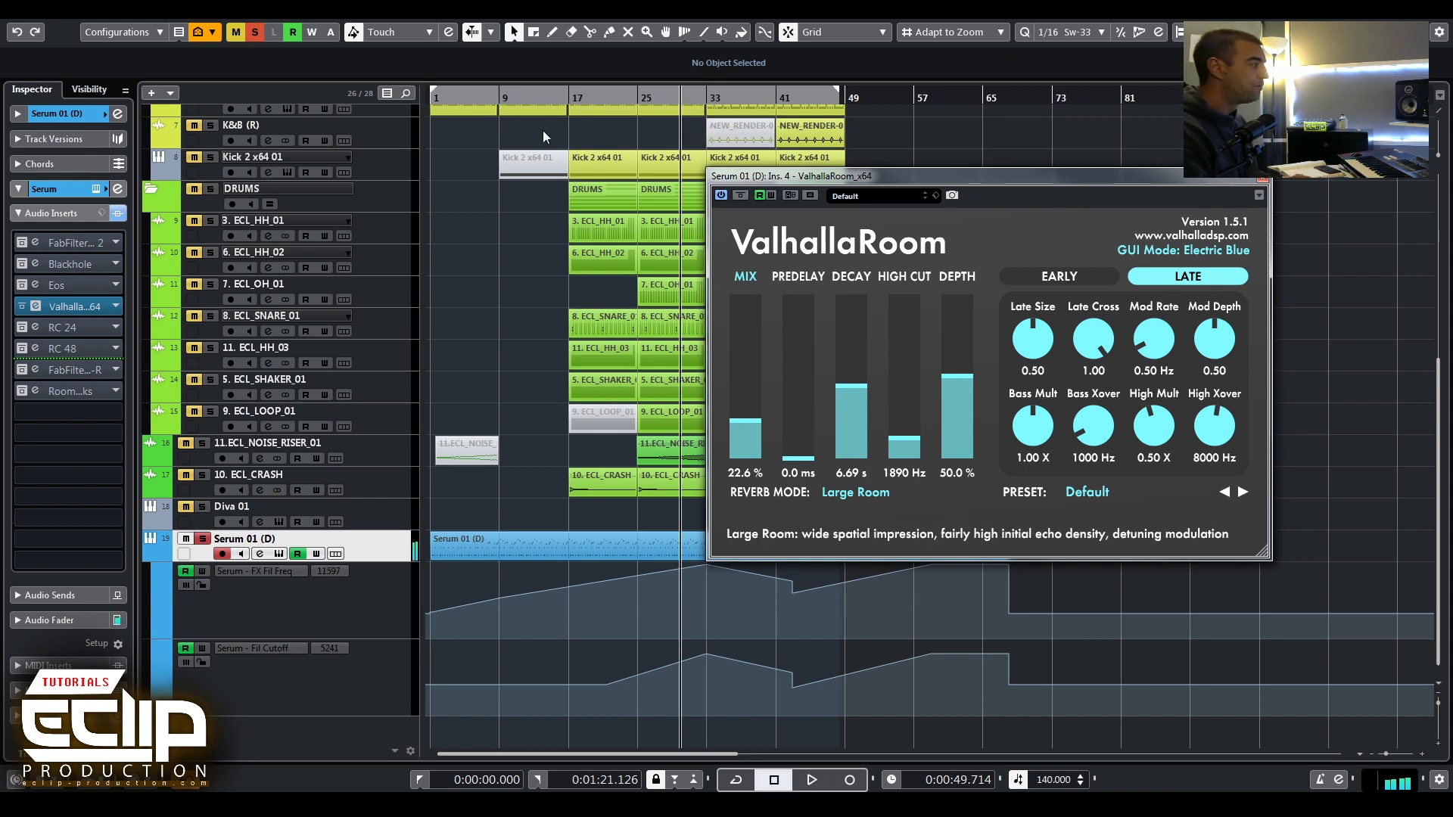
click(741, 196)
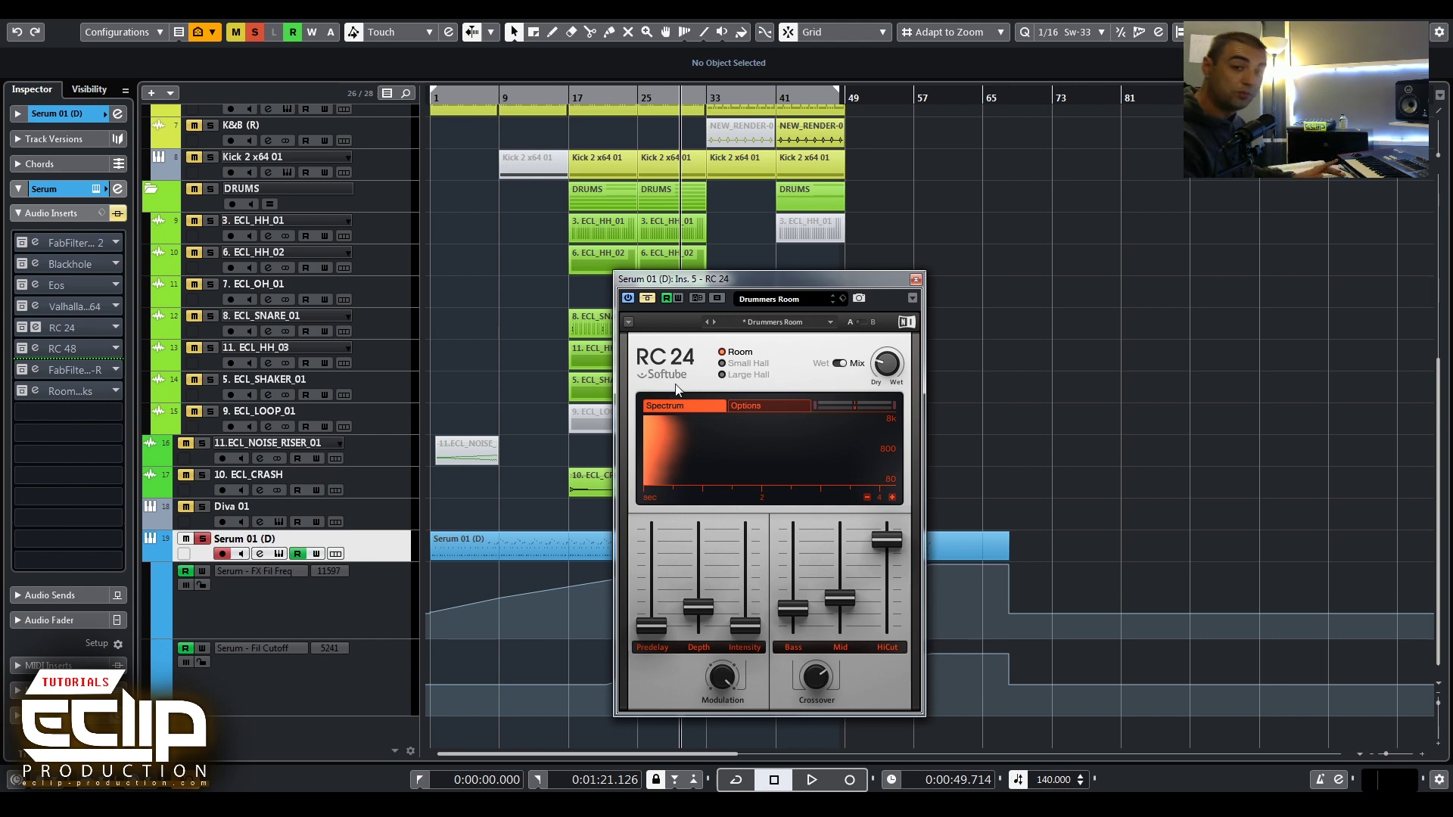
Audition the RC 24 reverb with its Drummers Room preset on the Serum lead, switching its bypass on and off to compare
drag(661, 279, 667, 234)
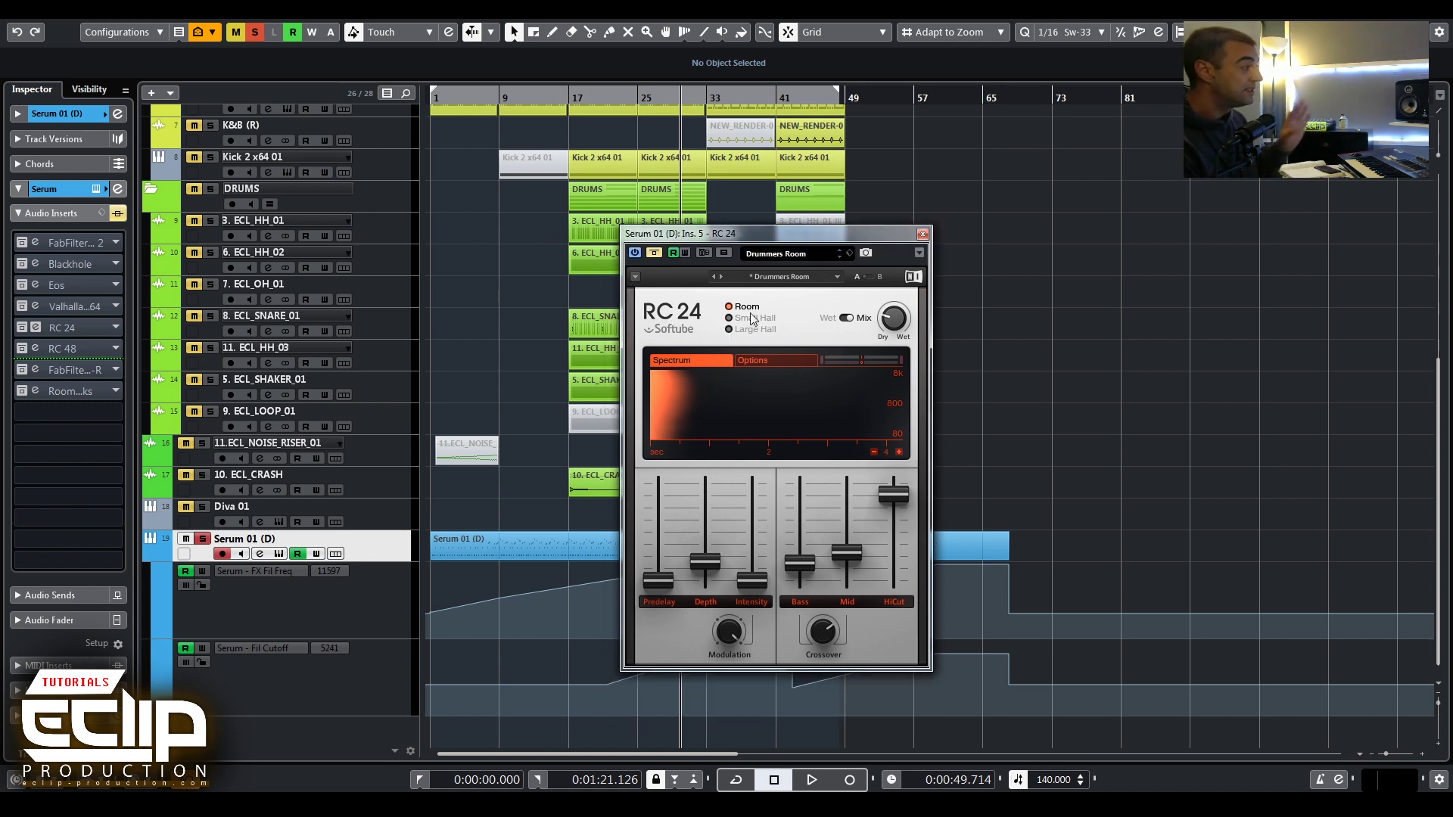
mouse_move(790, 517)
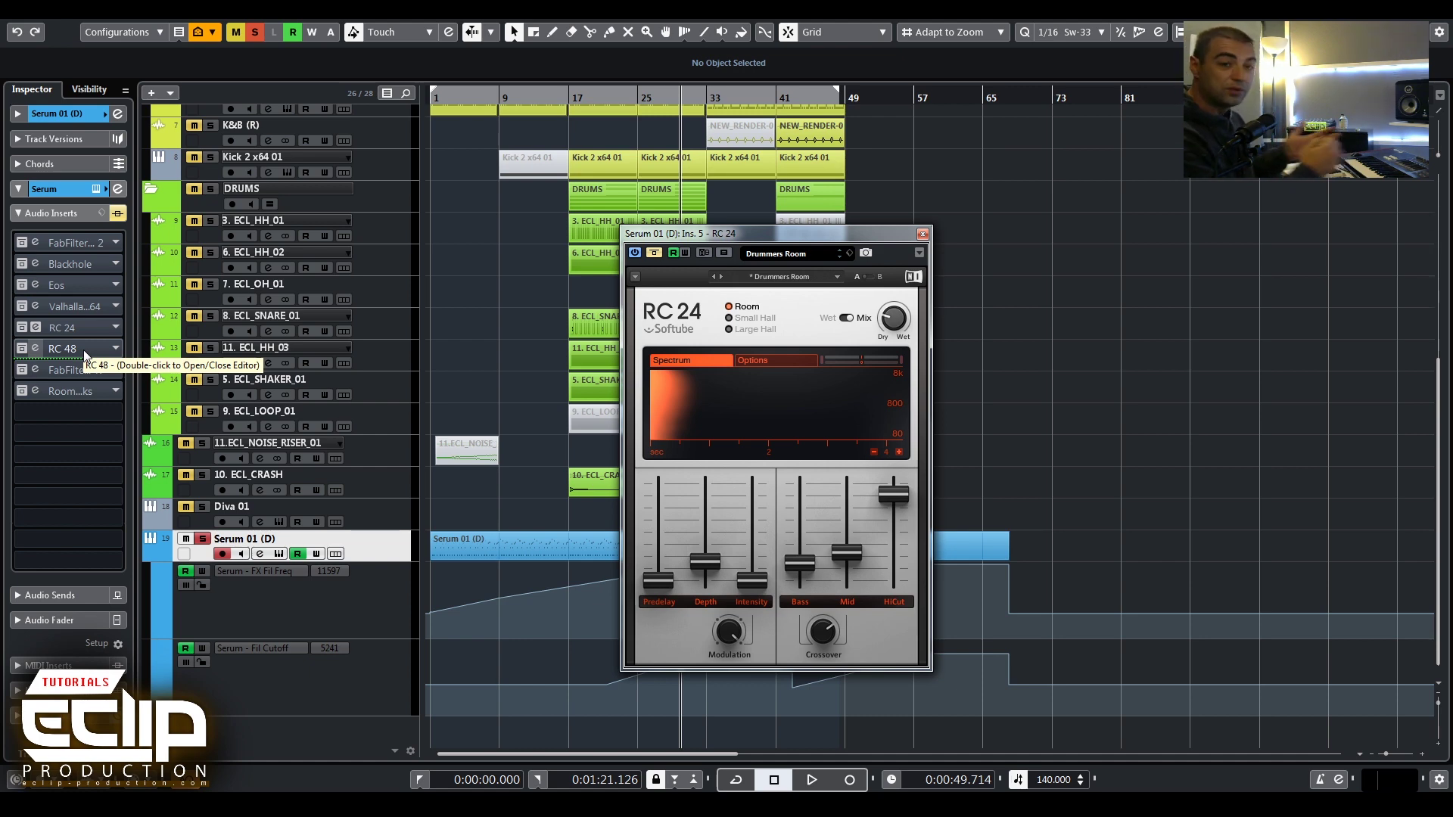
drag(782, 239, 819, 164)
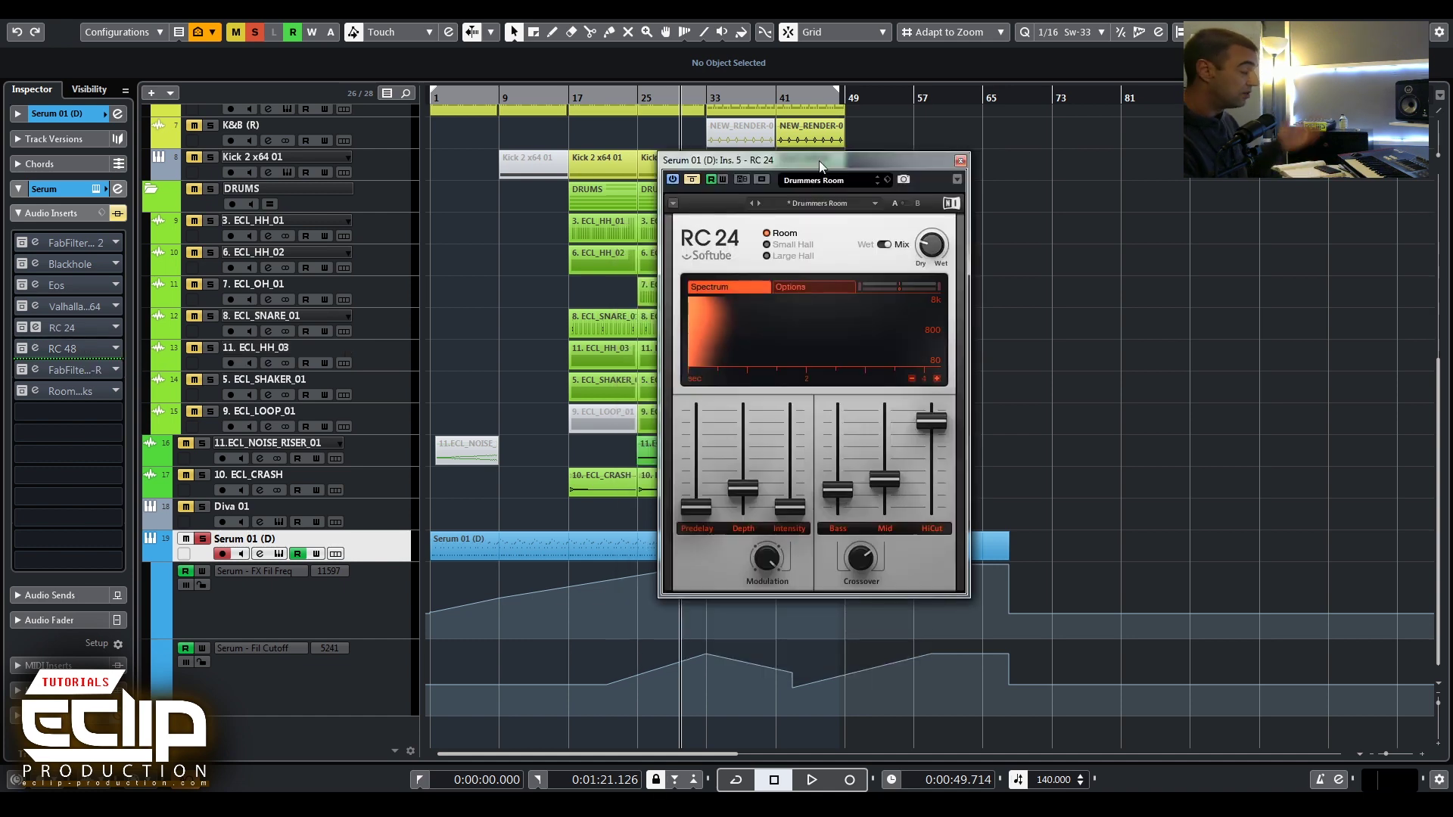
key(space)
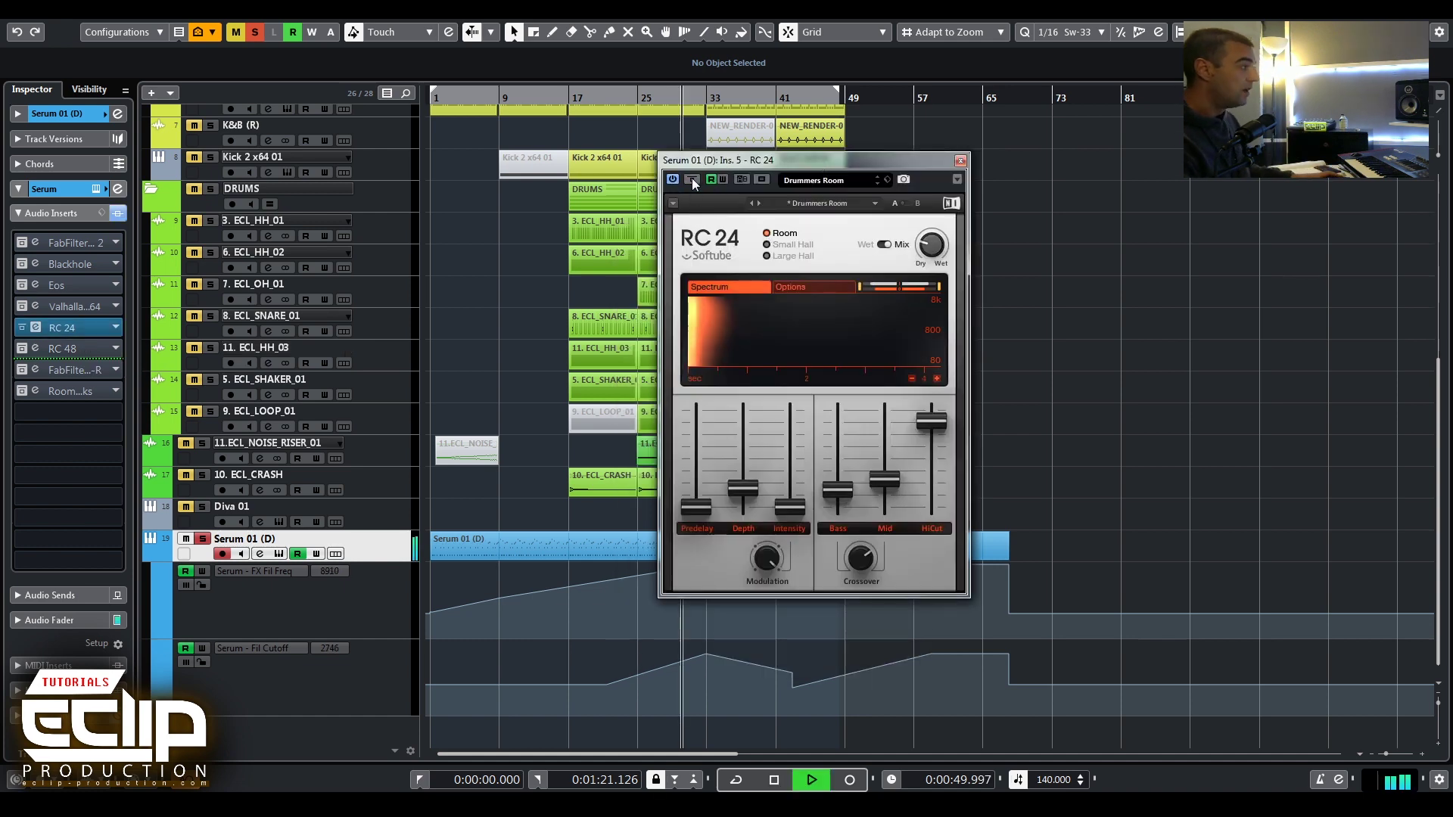
mouse_move(926, 252)
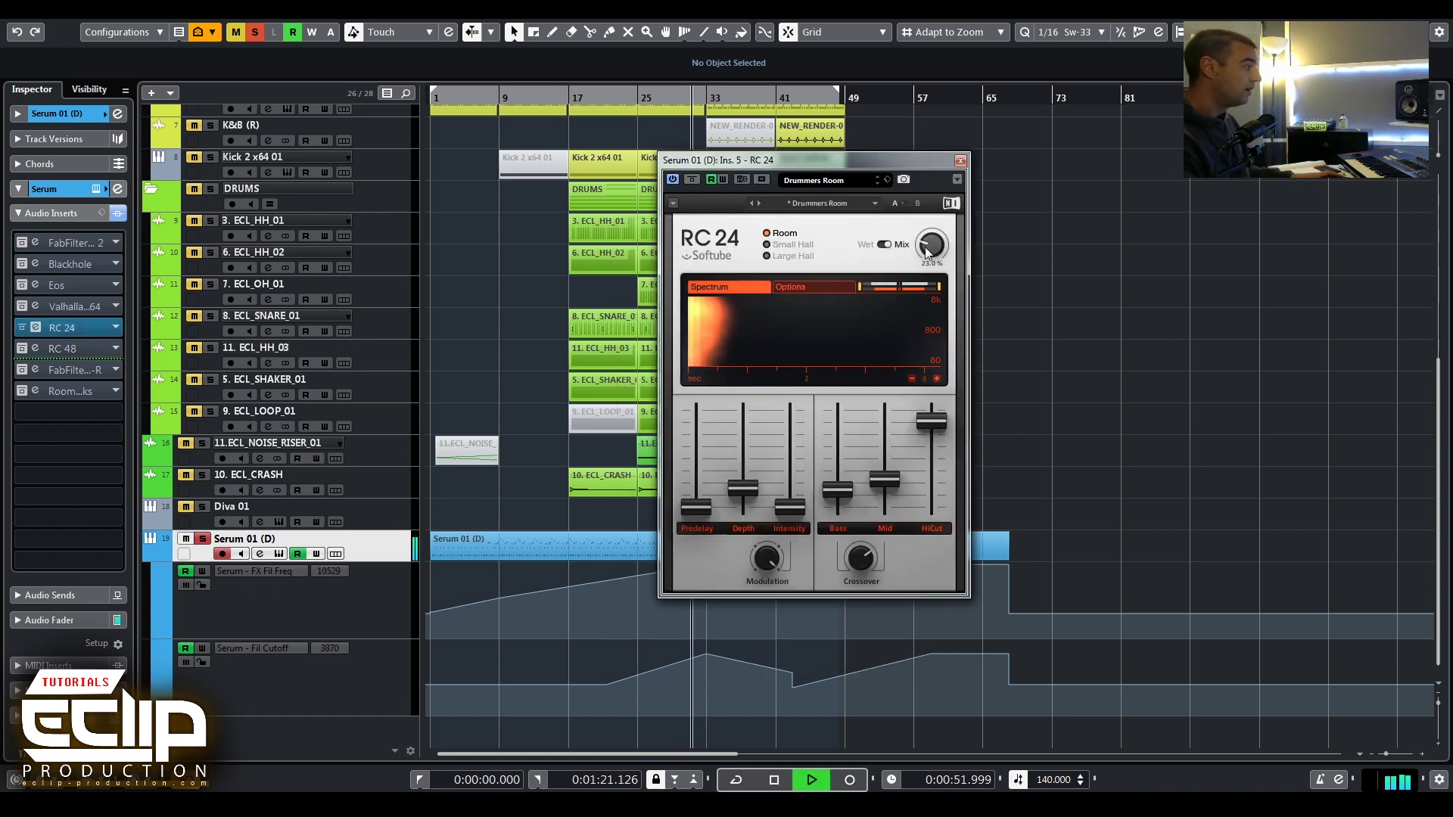
click(696, 176)
click(693, 178)
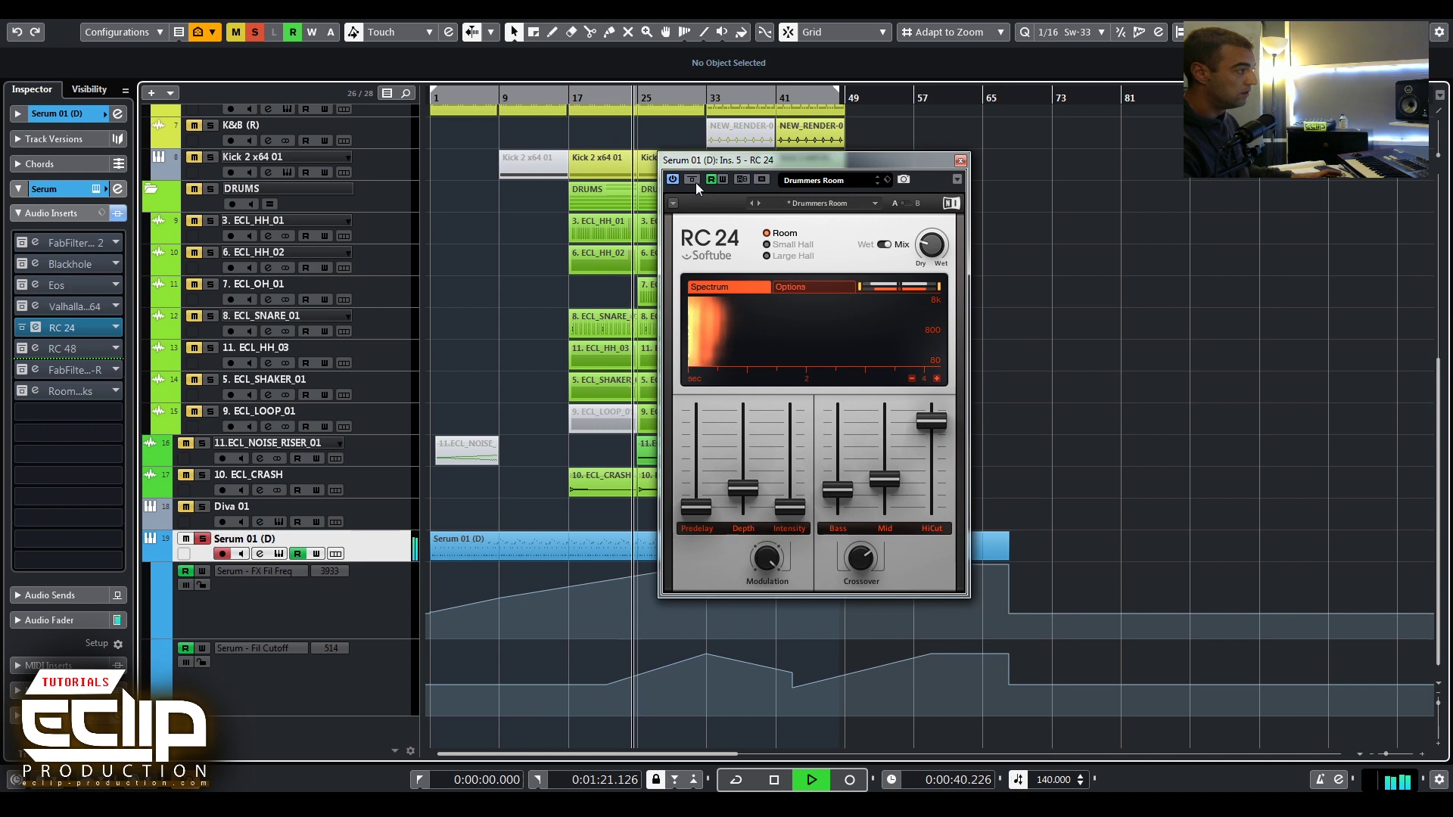
click(696, 179)
click(697, 180)
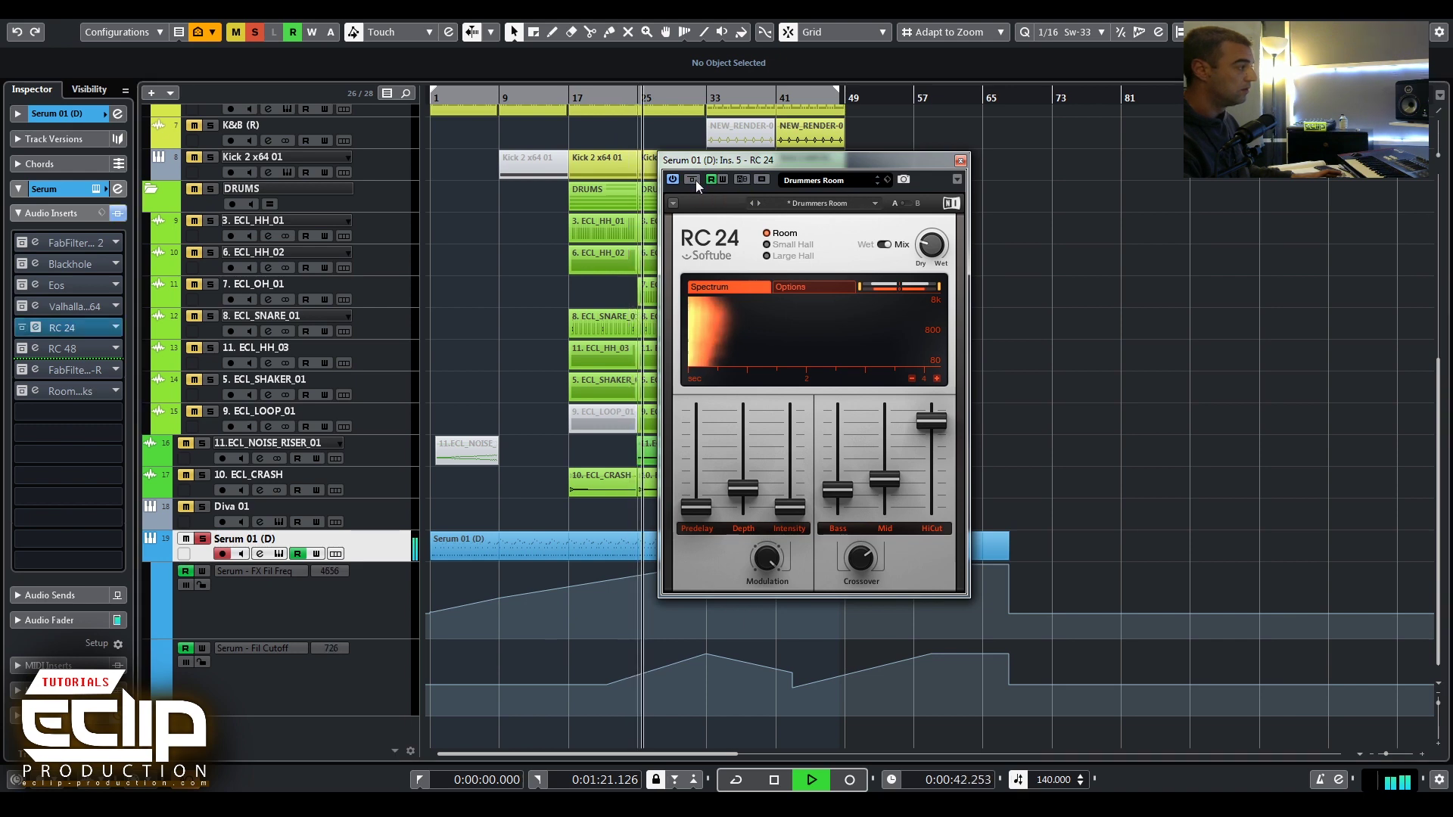
key(space)
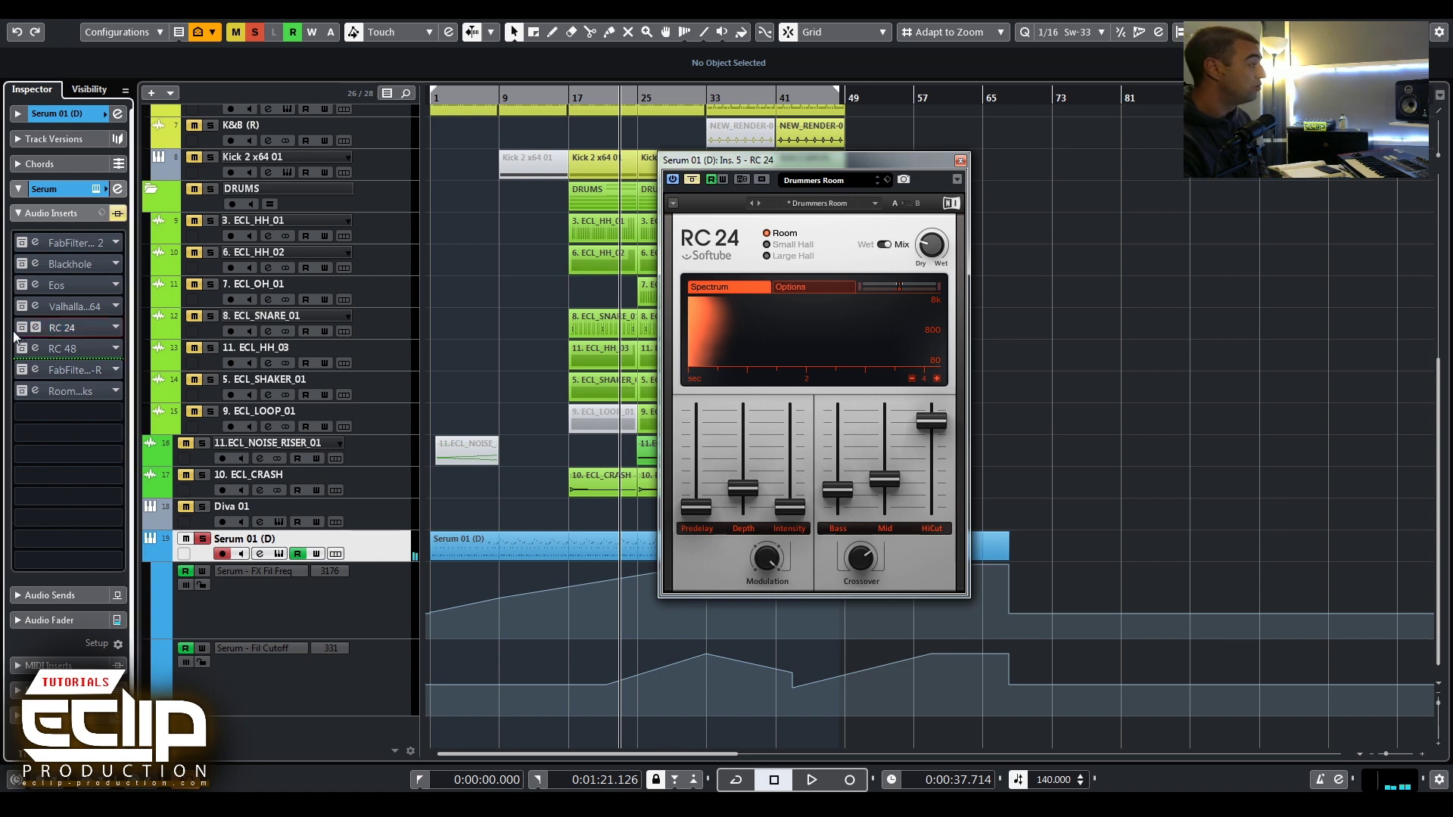
Close RC 24, open RC 48 from the sixth insert slot and audition its Small Hall preset on the Serum lead, examining its controls
click(35, 348)
click(961, 161)
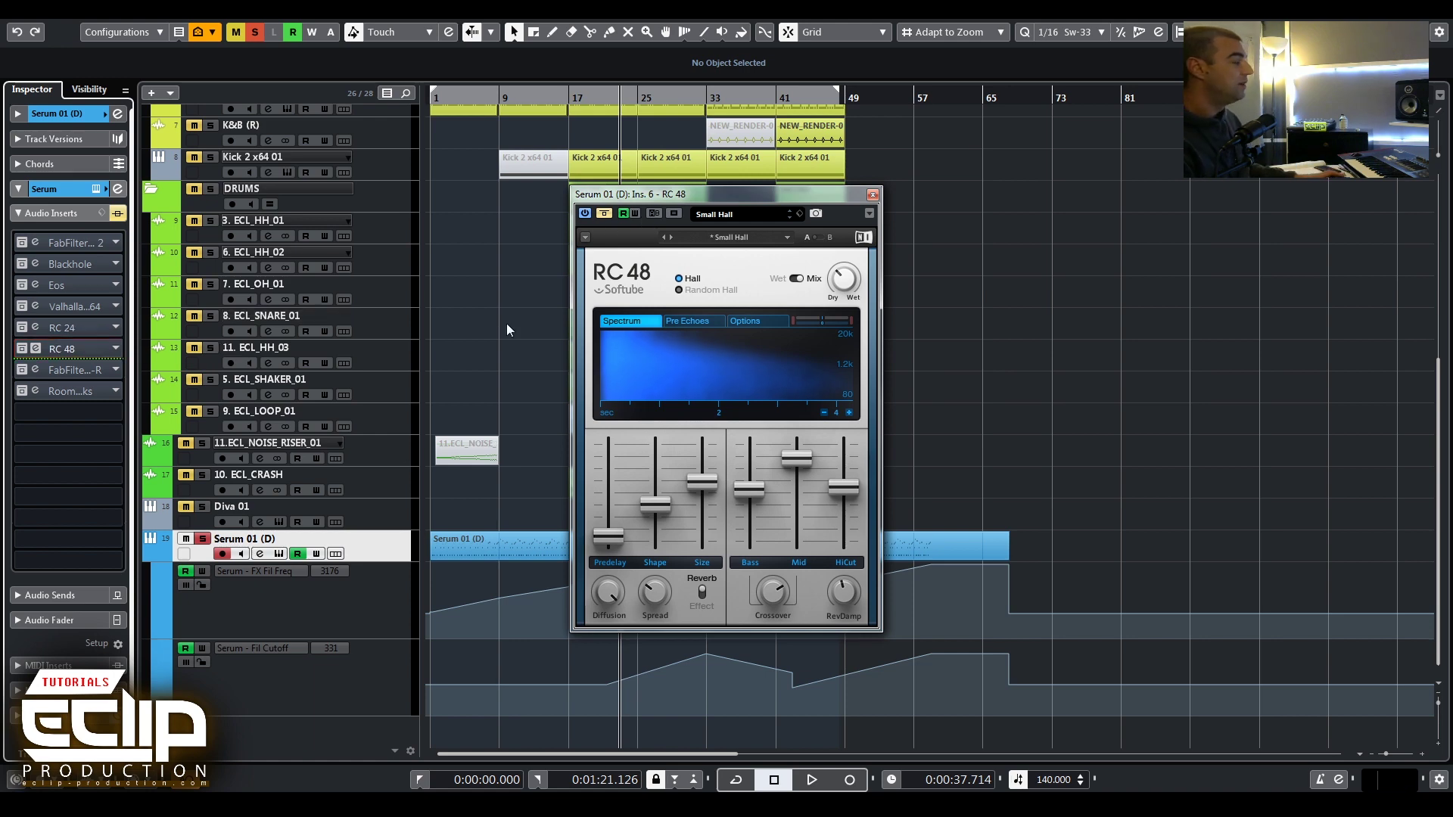
click(614, 362)
key(space)
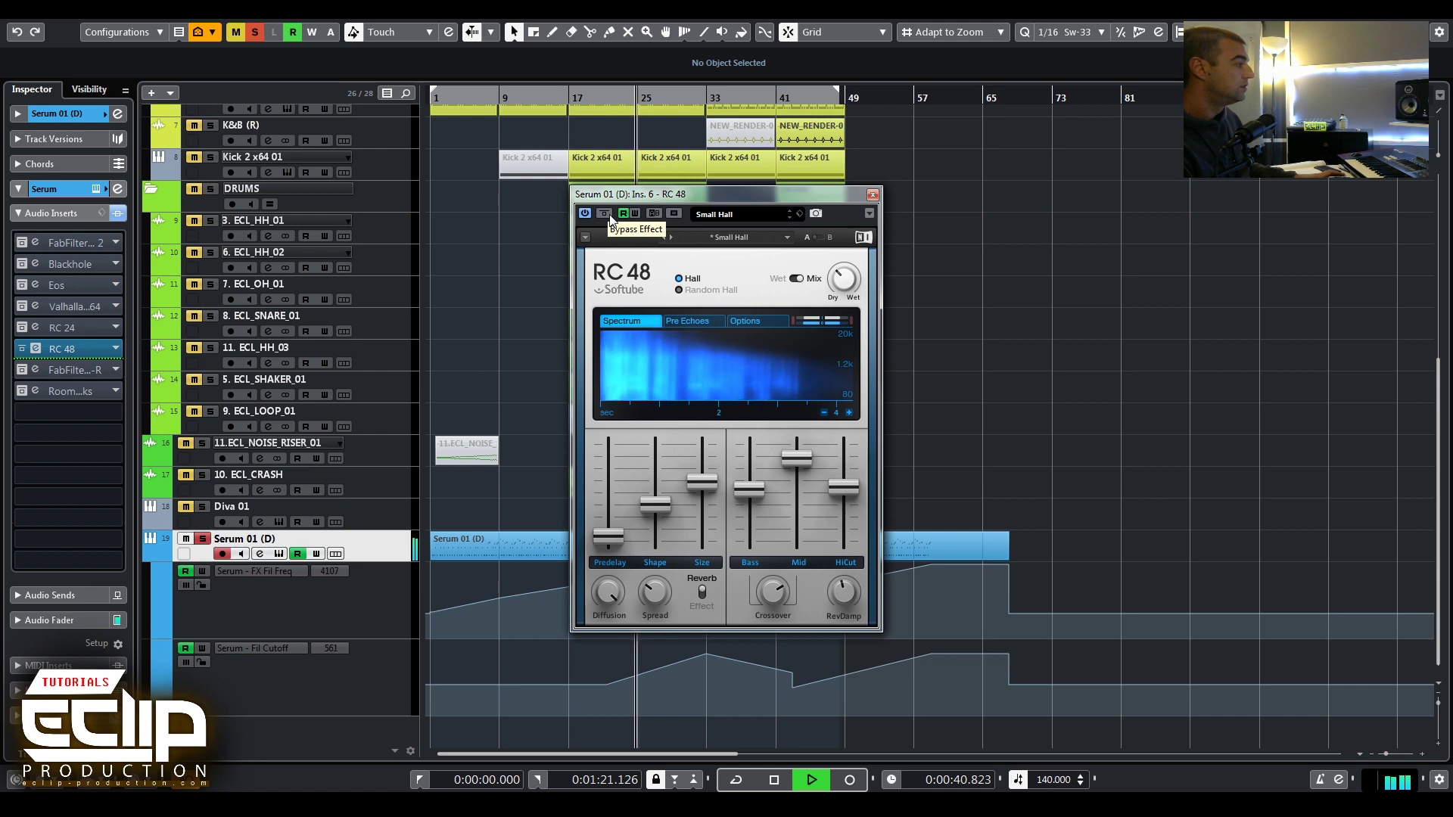
key(space)
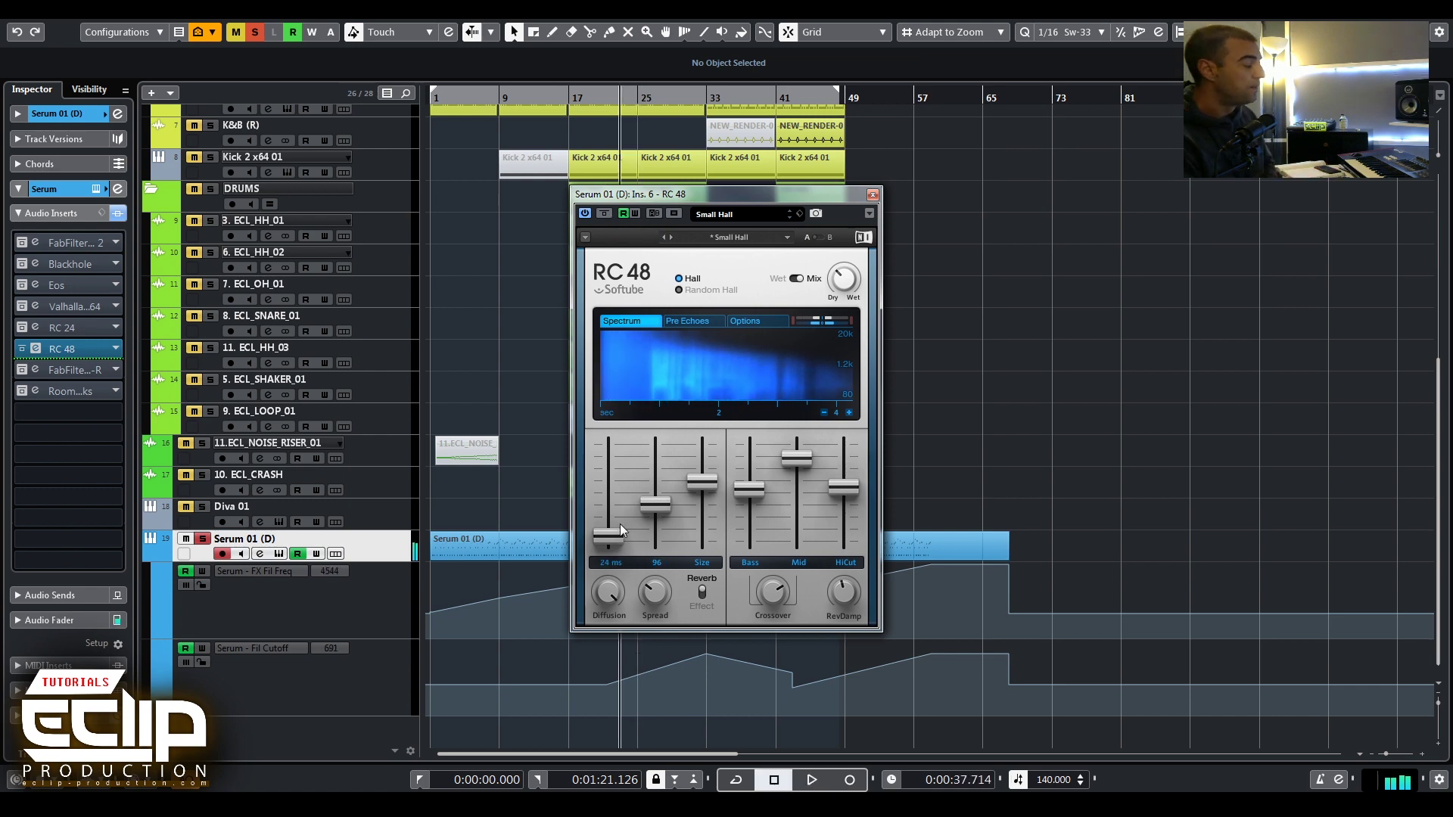
mouse_move(688, 501)
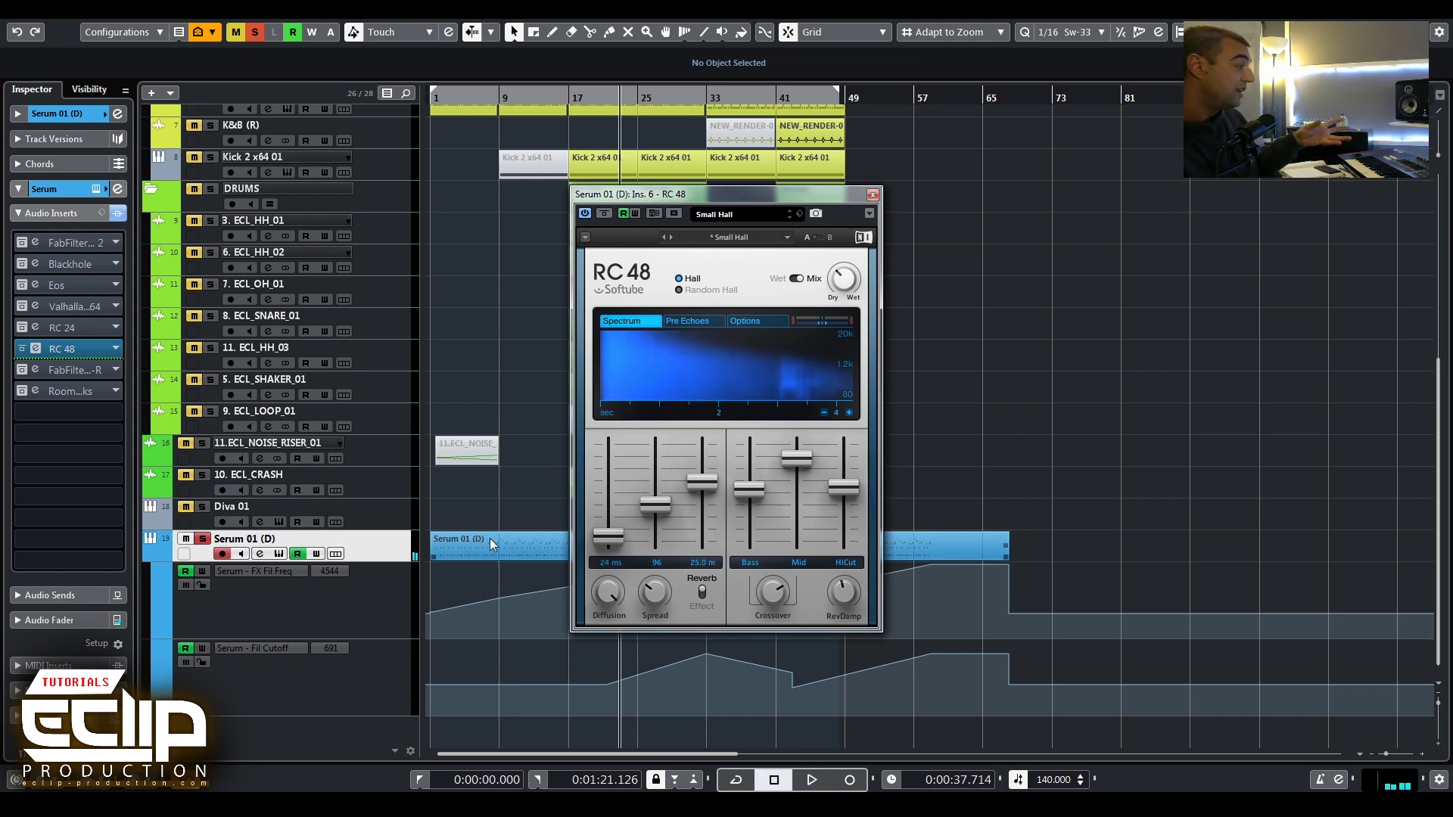
mouse_move(687, 565)
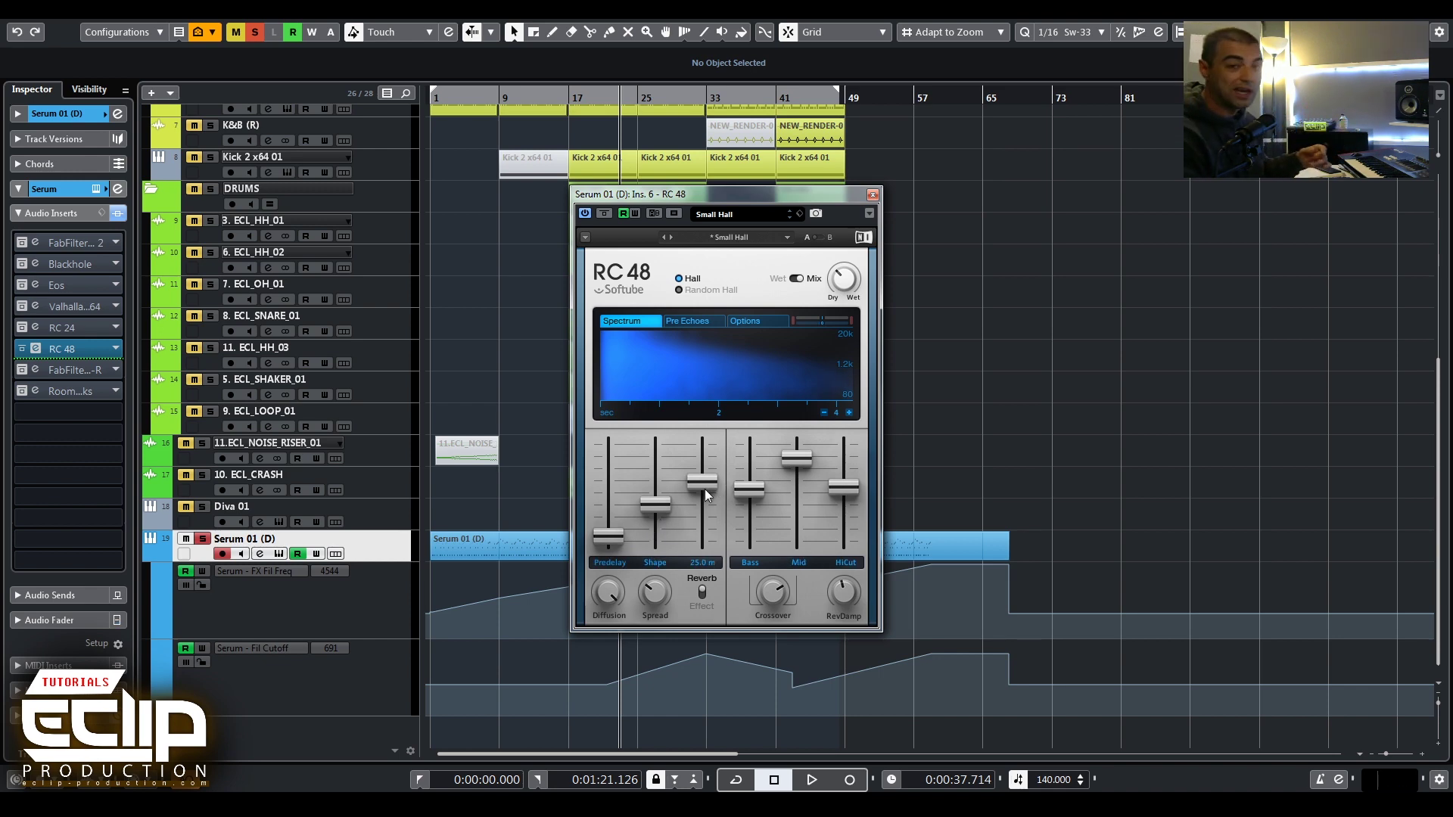
mouse_move(607, 539)
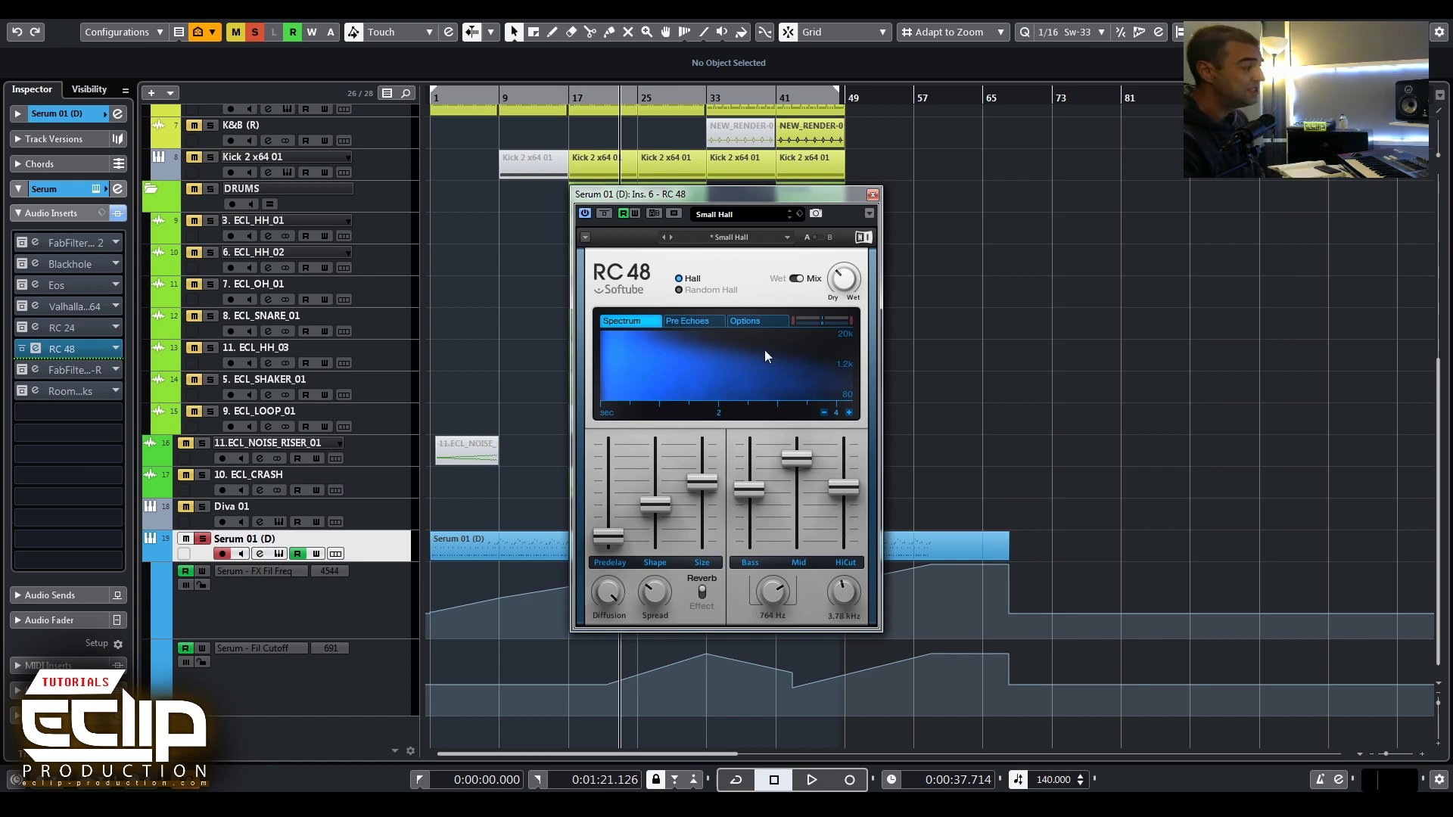
Open FabFilter Pro-R from the seventh insert slot and lower its Post EQ high cut to 911.72 Hz
mouse_move(801, 457)
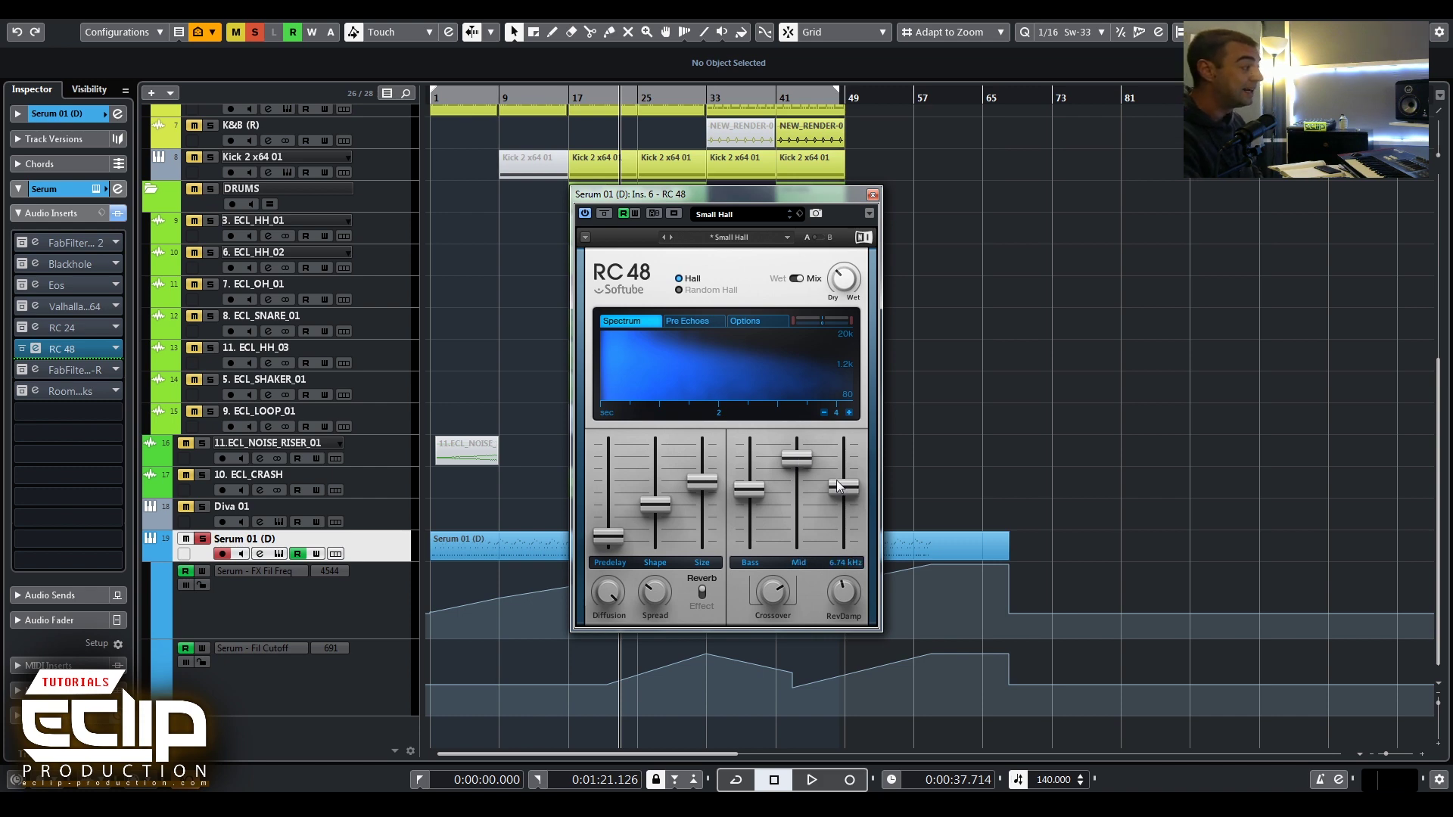
click(34, 370)
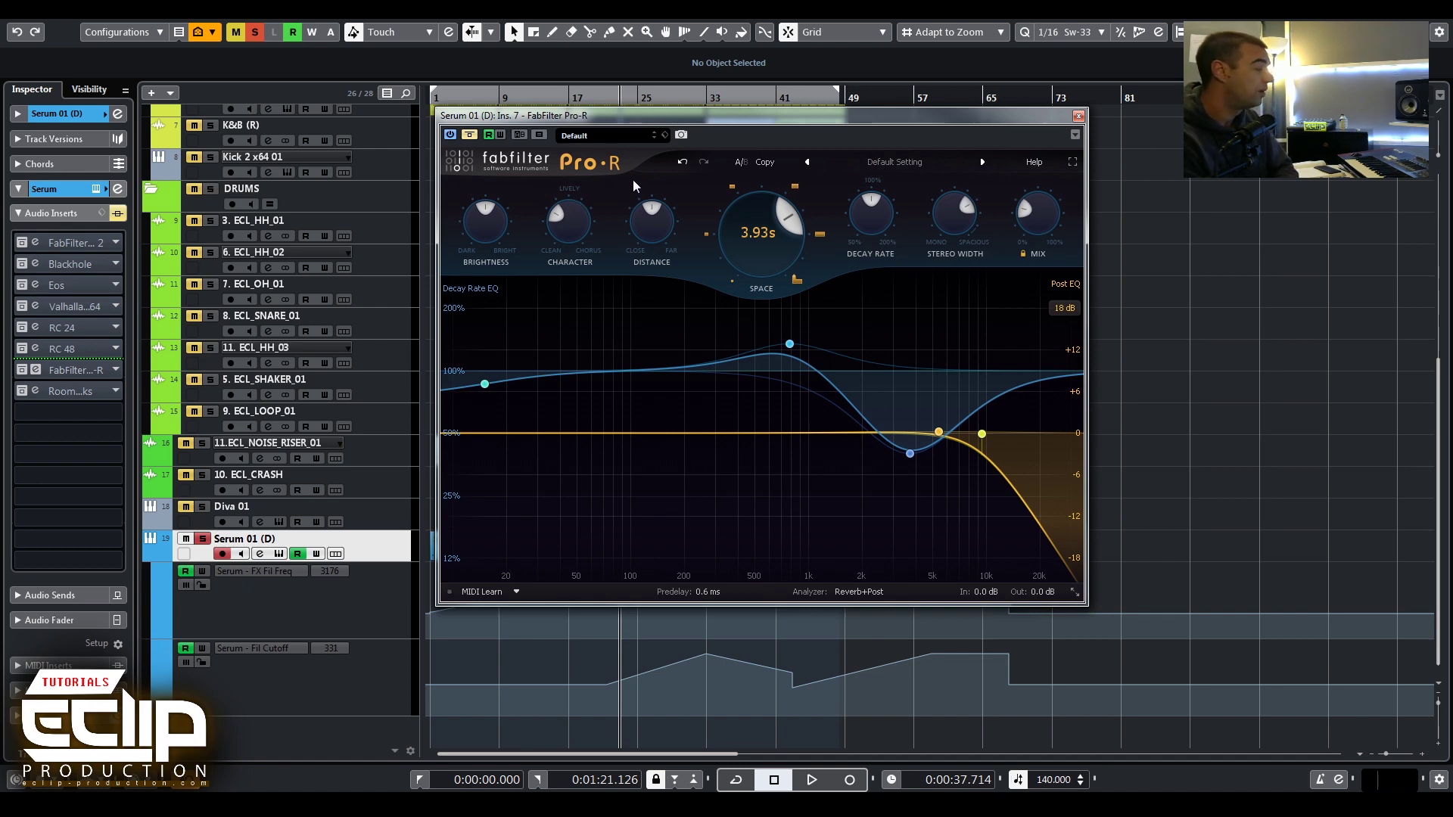
drag(676, 117, 728, 126)
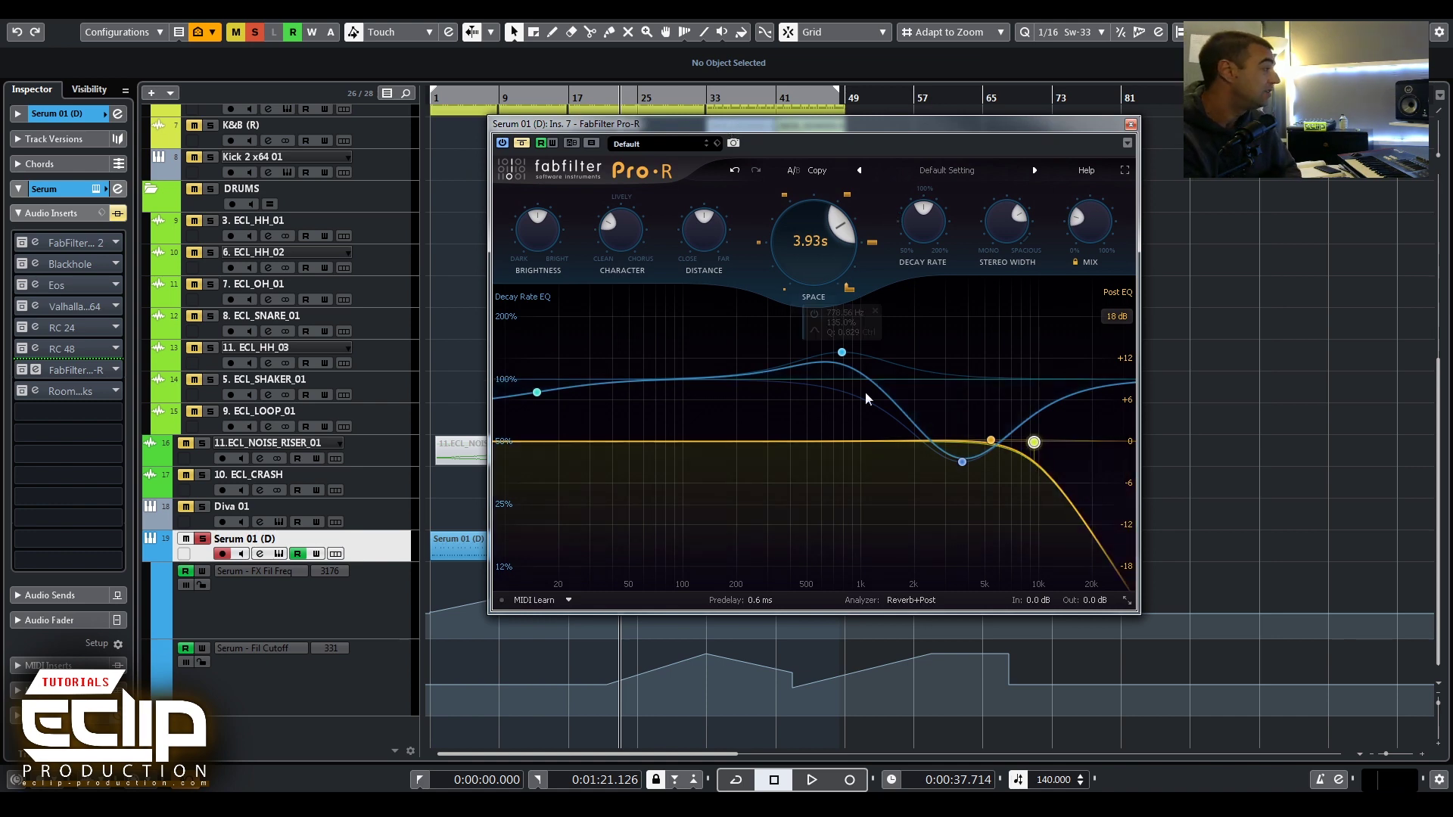
mouse_move(1038, 498)
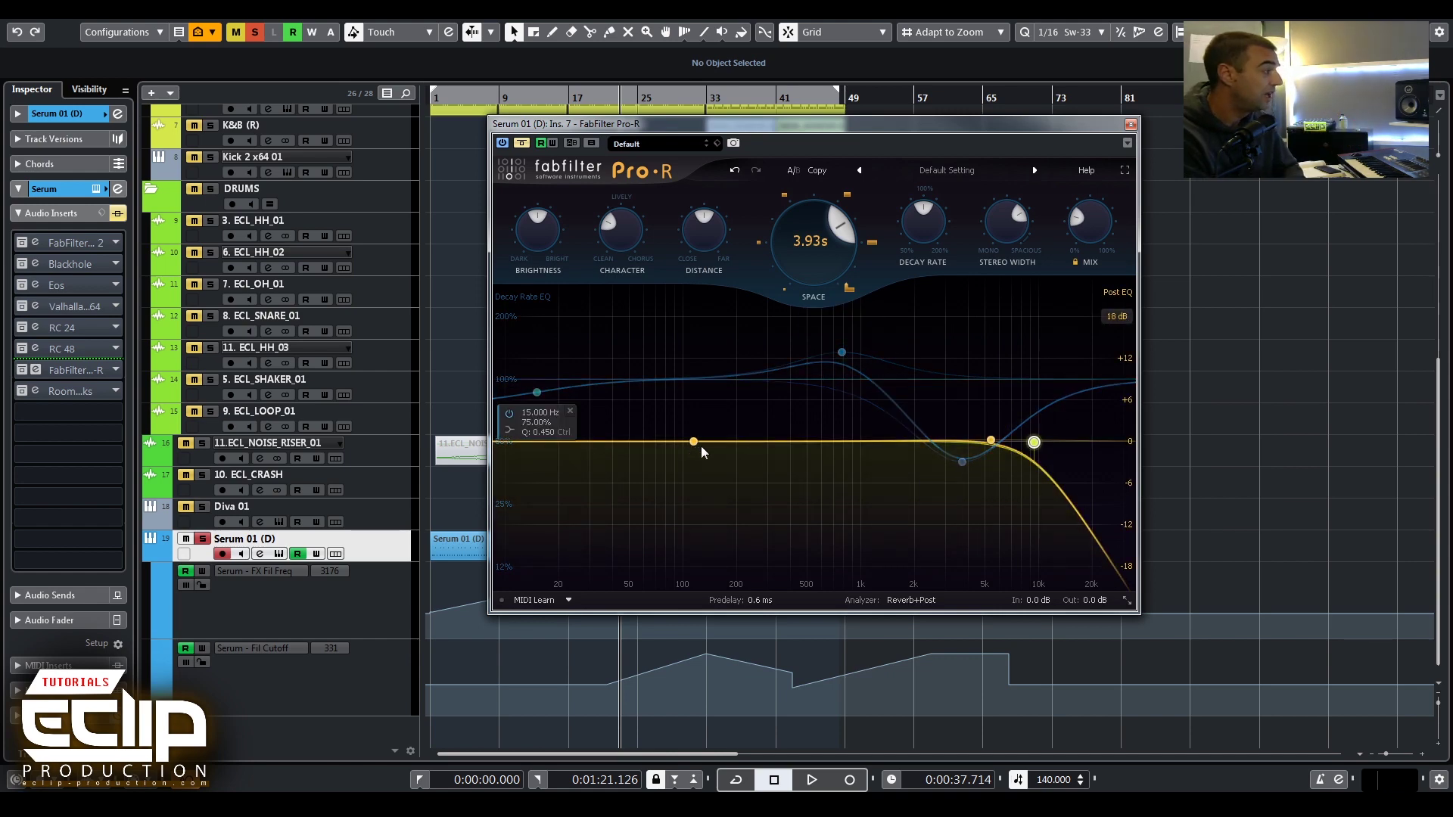
drag(1034, 442, 854, 445)
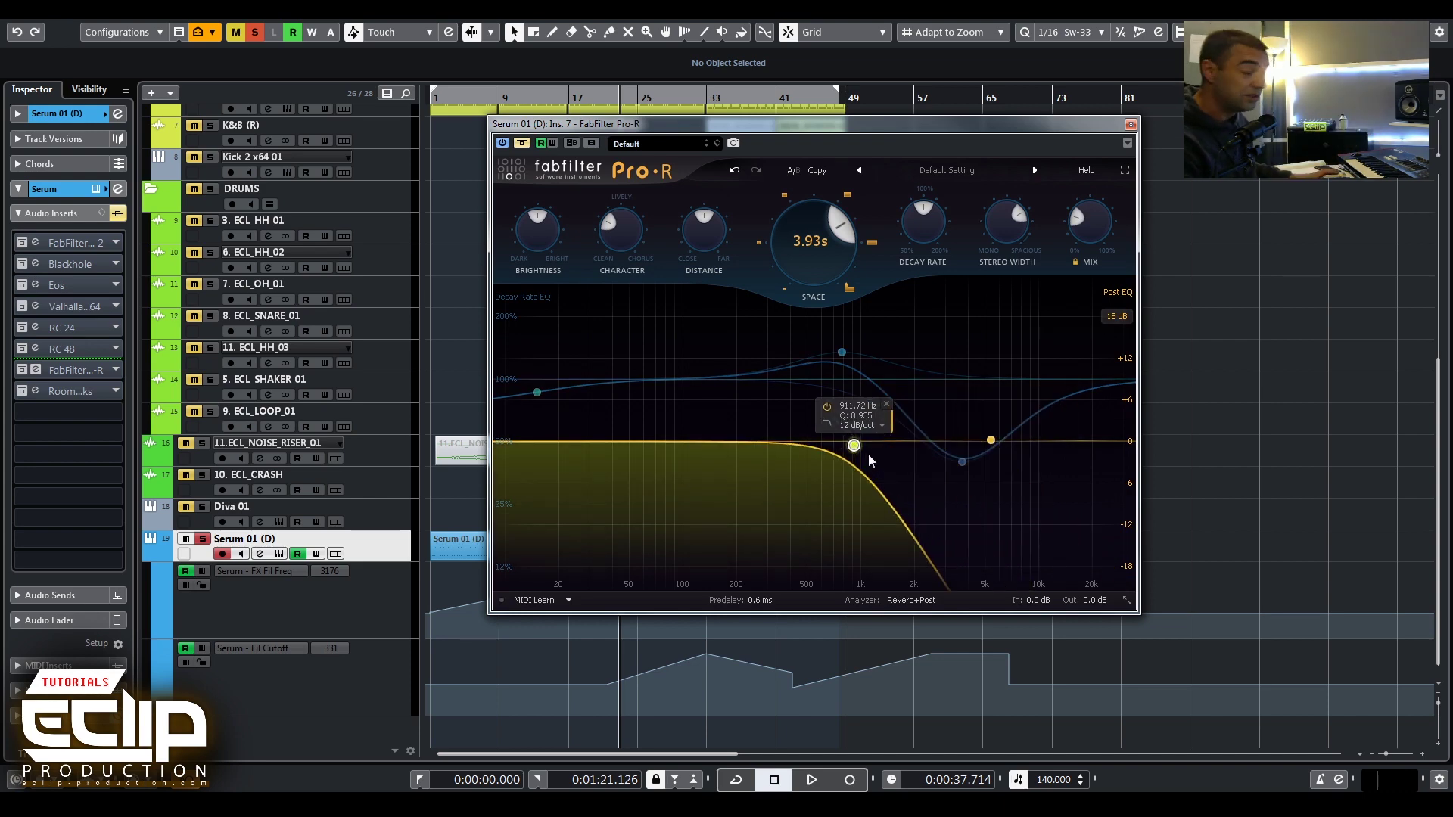
Audition Pro-R on the Serum lead and shorten its Space setting to 2.90 s
key(space)
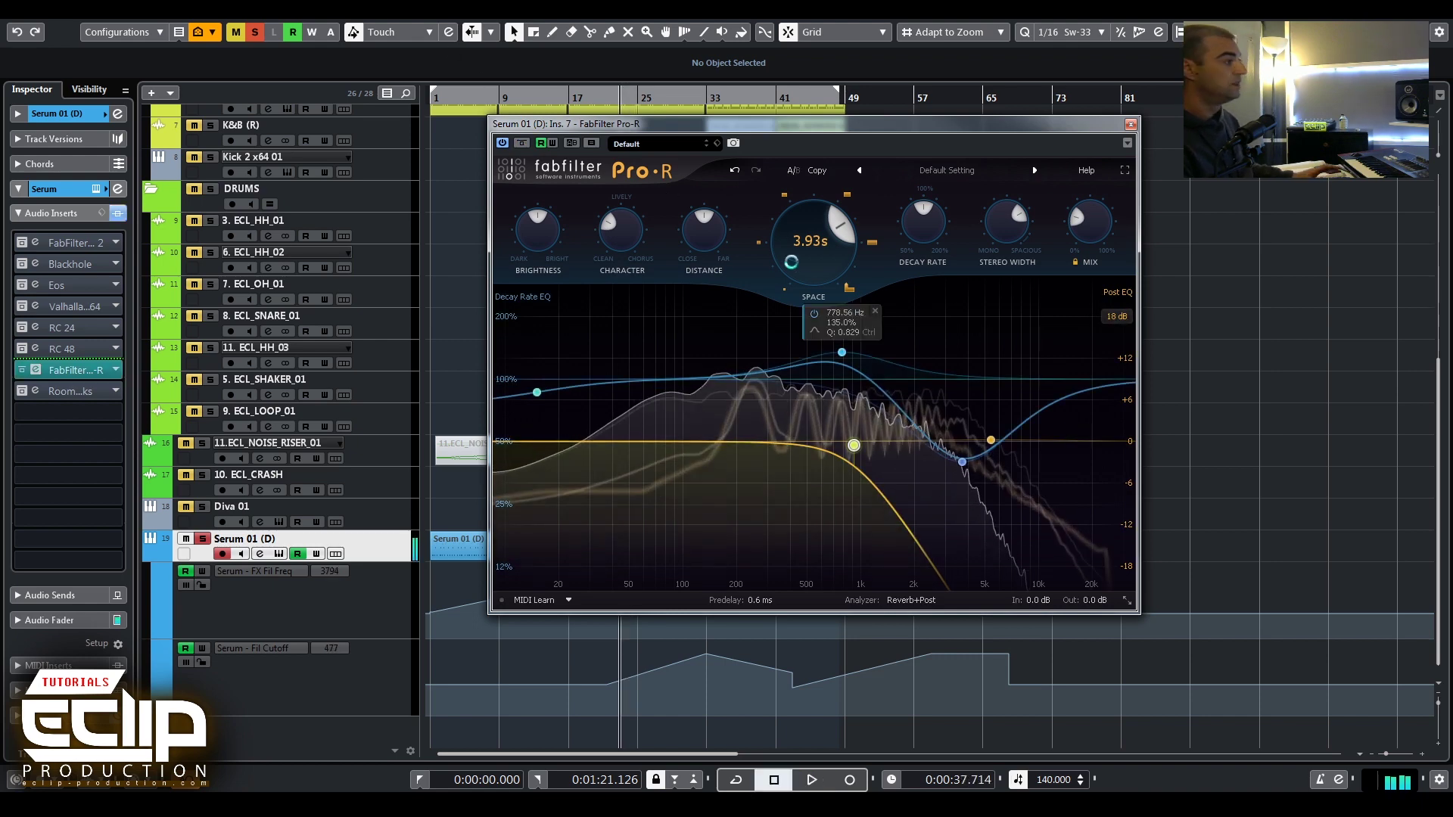
key(space)
scroll(814, 285, down, 5)
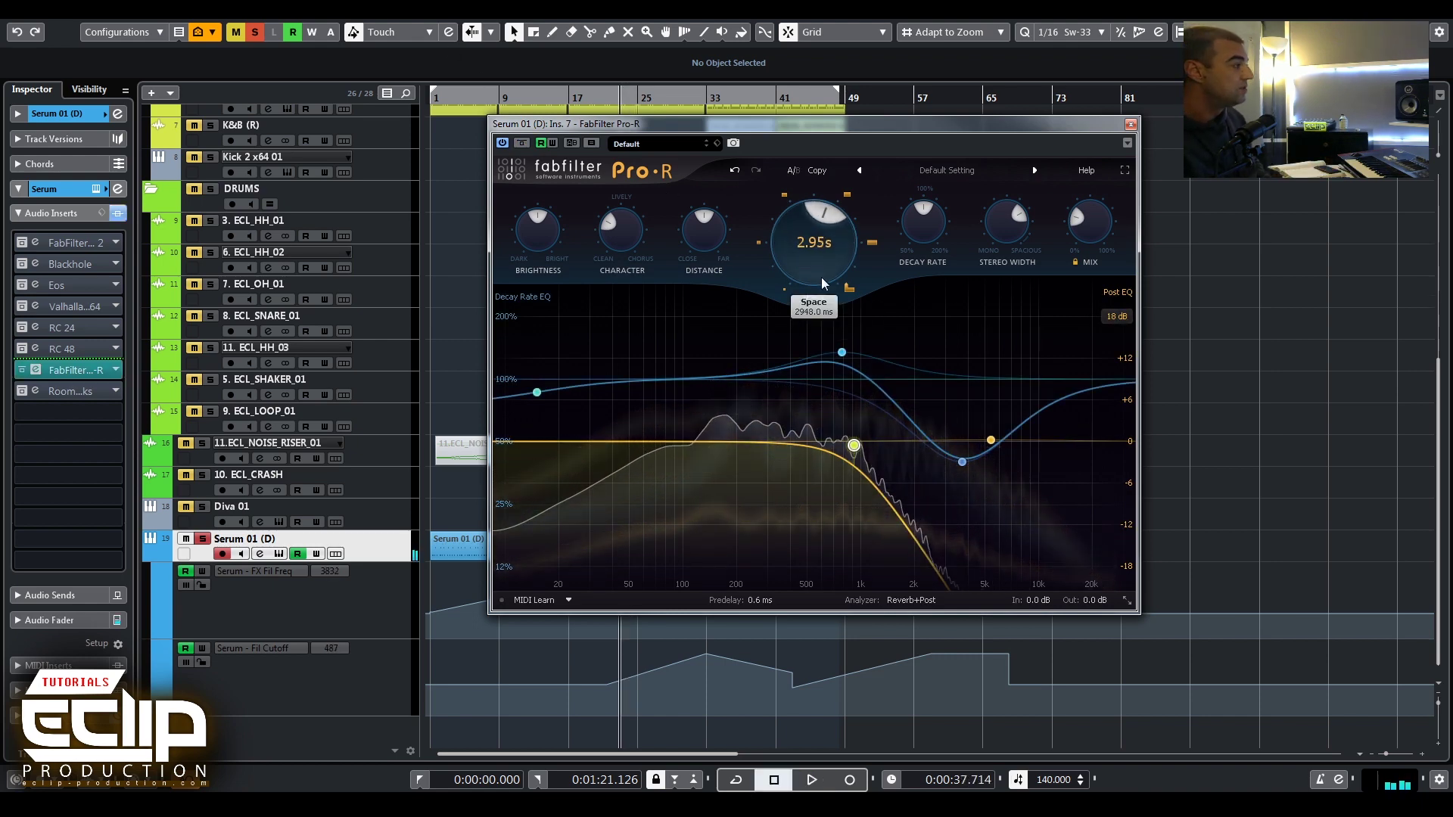
scroll(823, 278, up, 1)
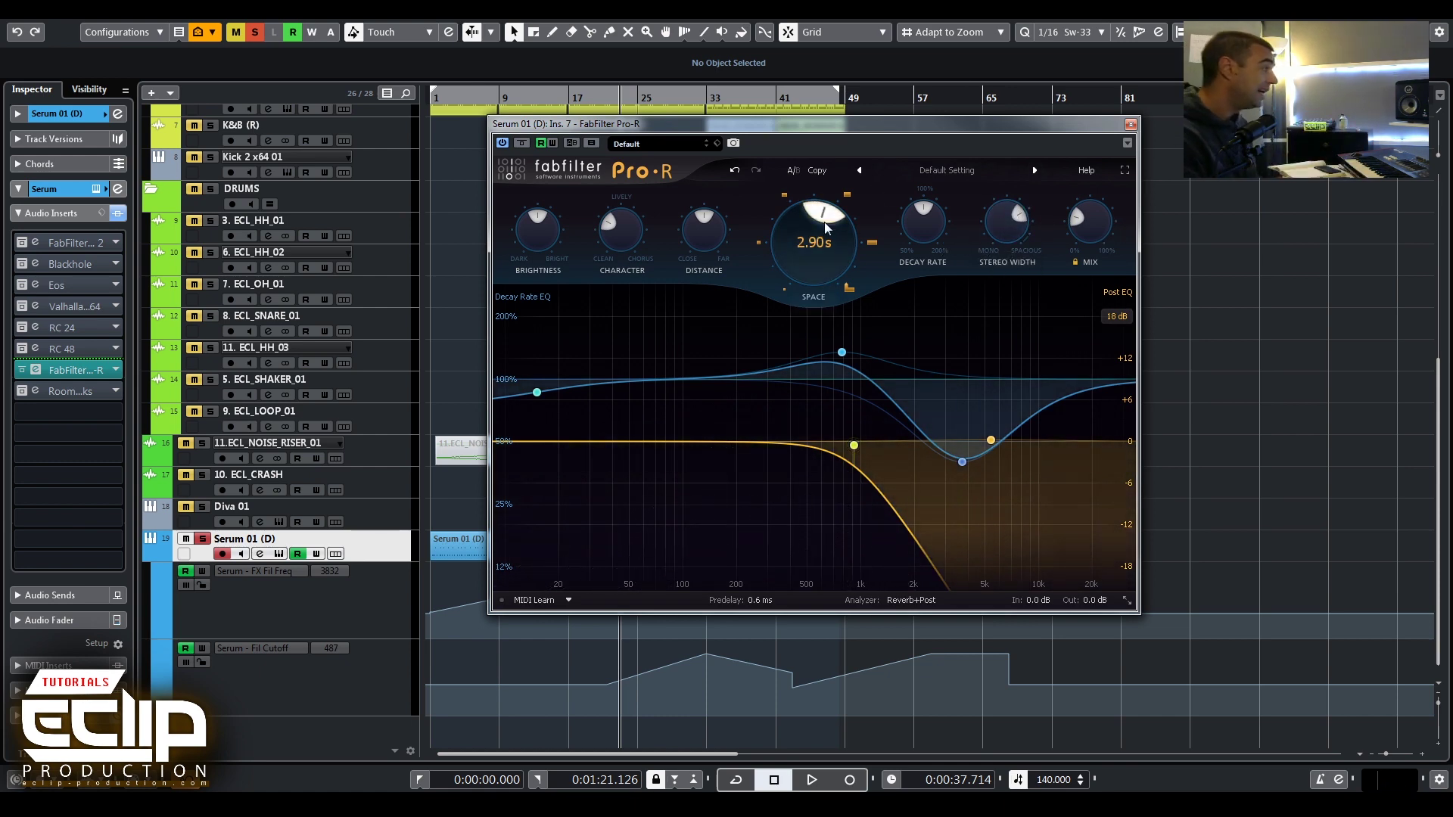
mouse_move(920, 235)
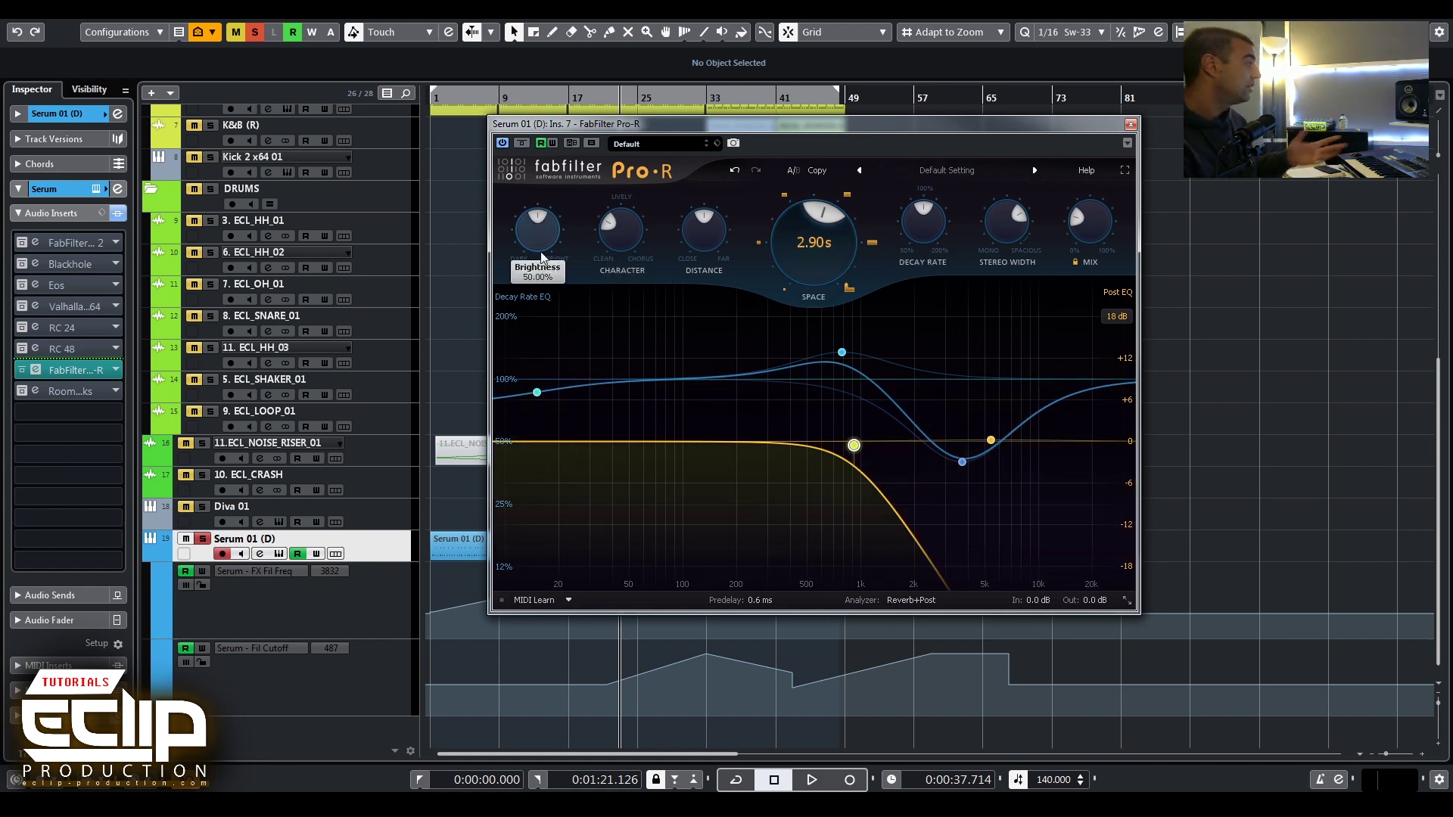
mouse_move(541, 246)
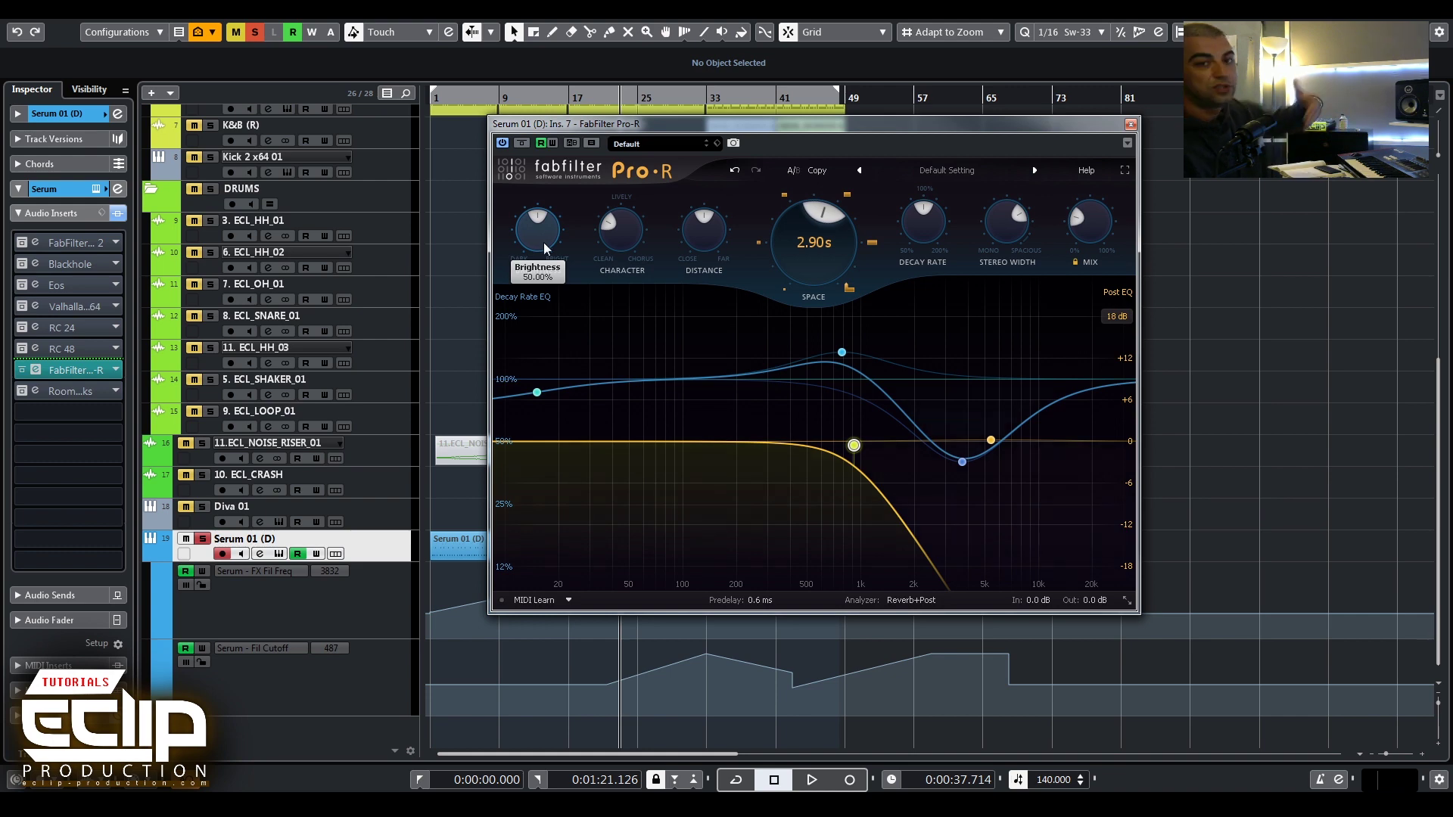
mouse_move(1077, 236)
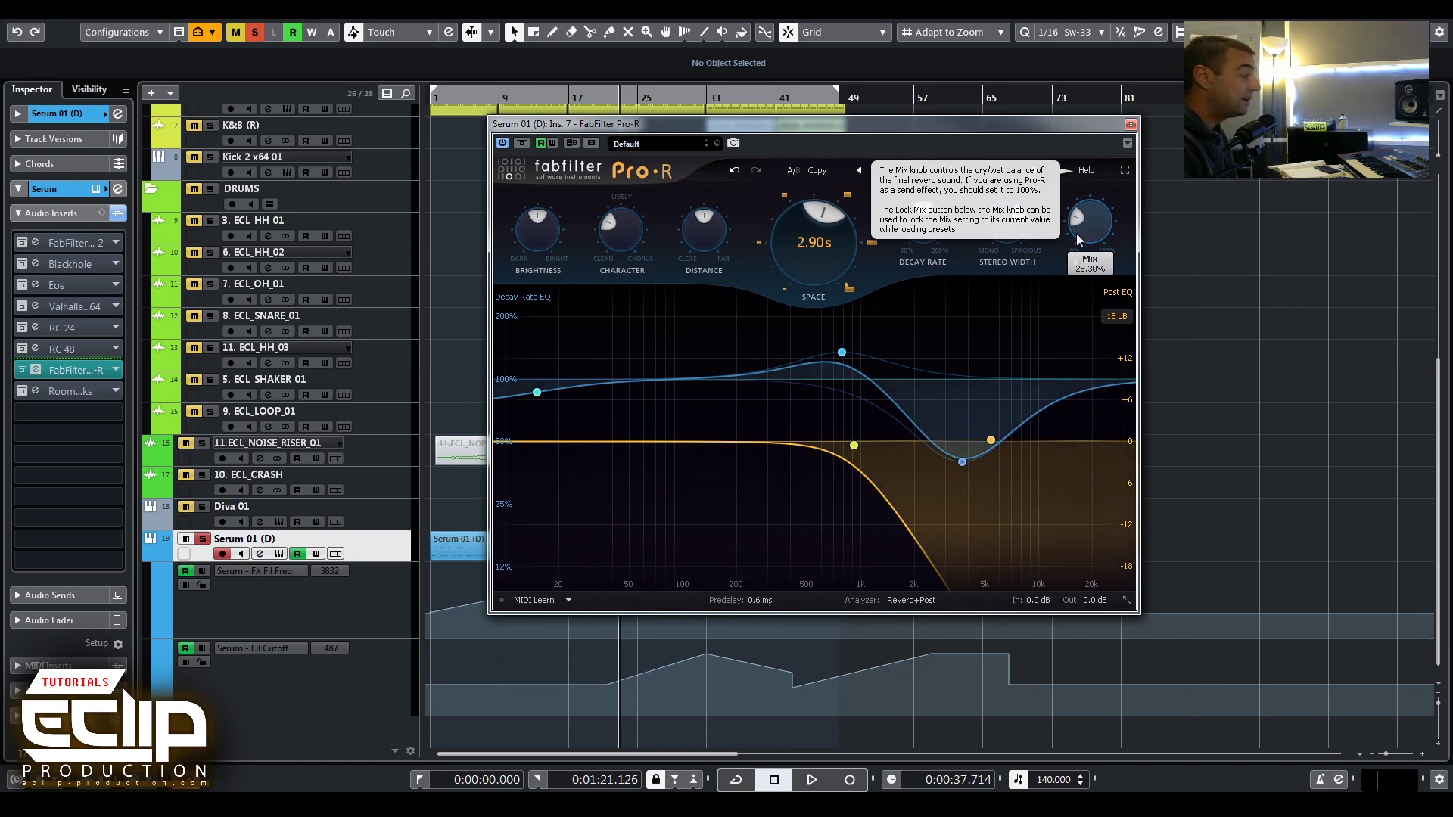
mouse_move(809, 310)
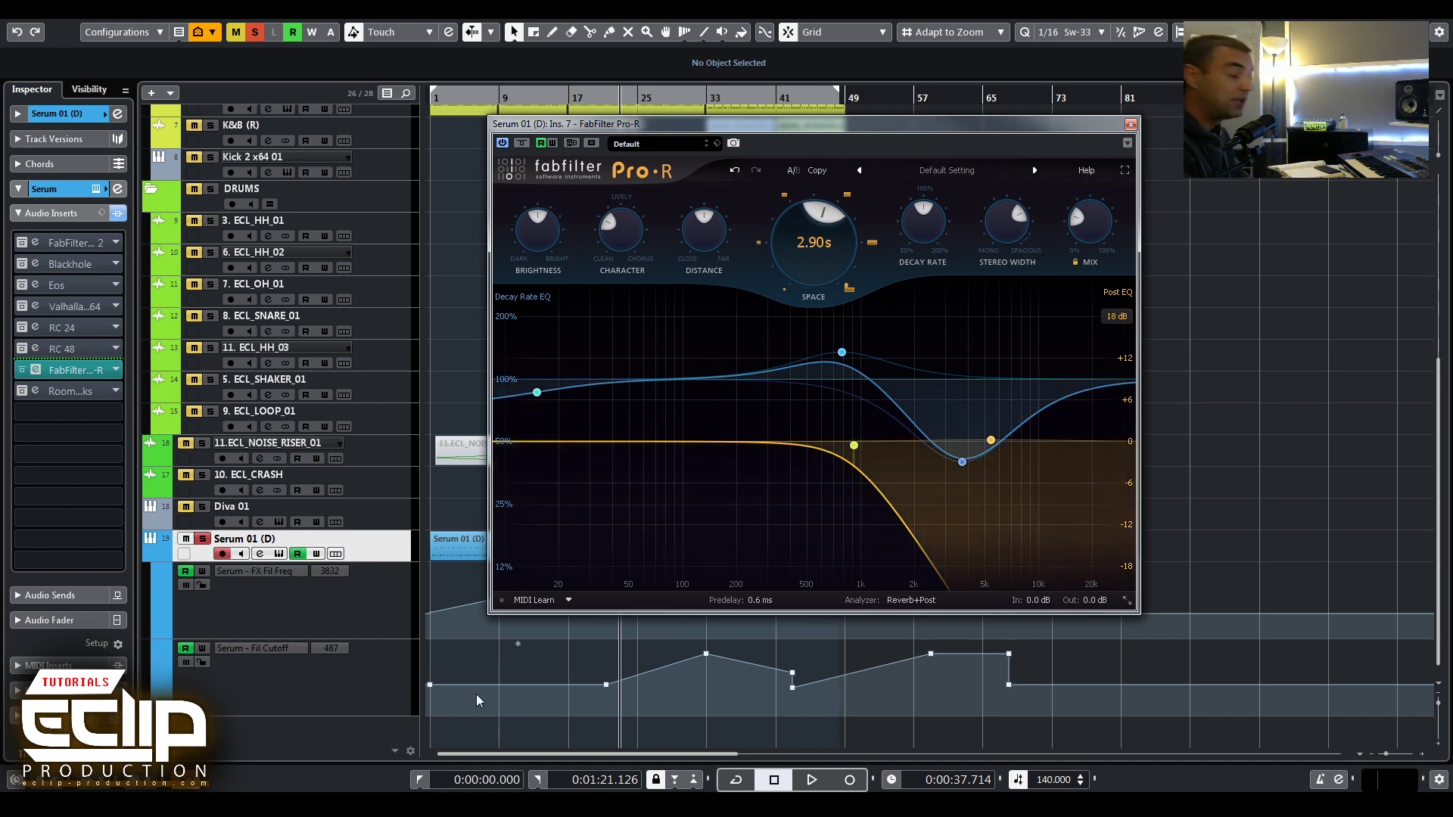
Close Pro-R, open RoomWorks from the eighth insert slot and audition it on the Serum lead, switching its bypass on and off to compare
click(35, 391)
click(1132, 124)
click(1131, 124)
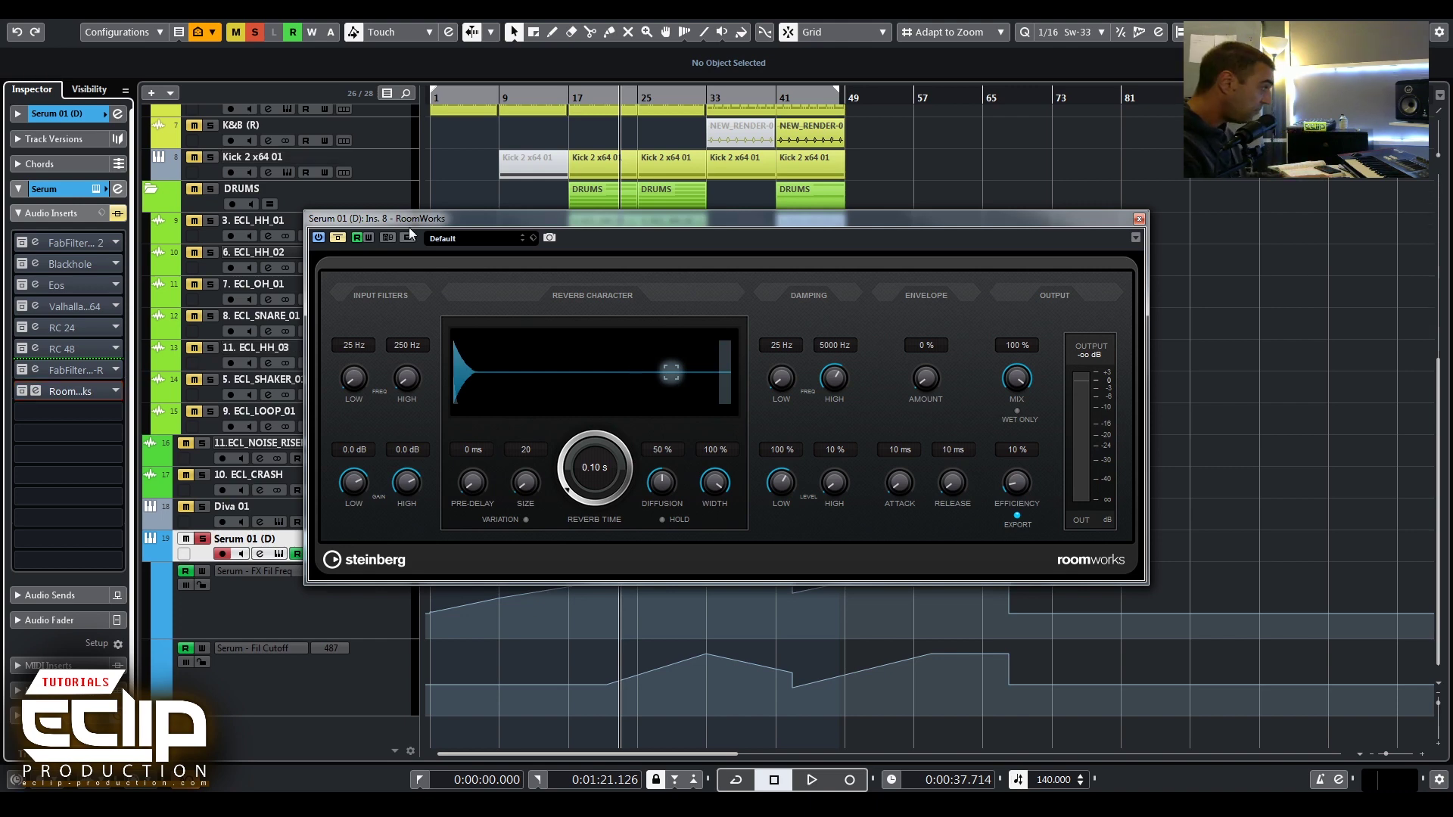
key(space)
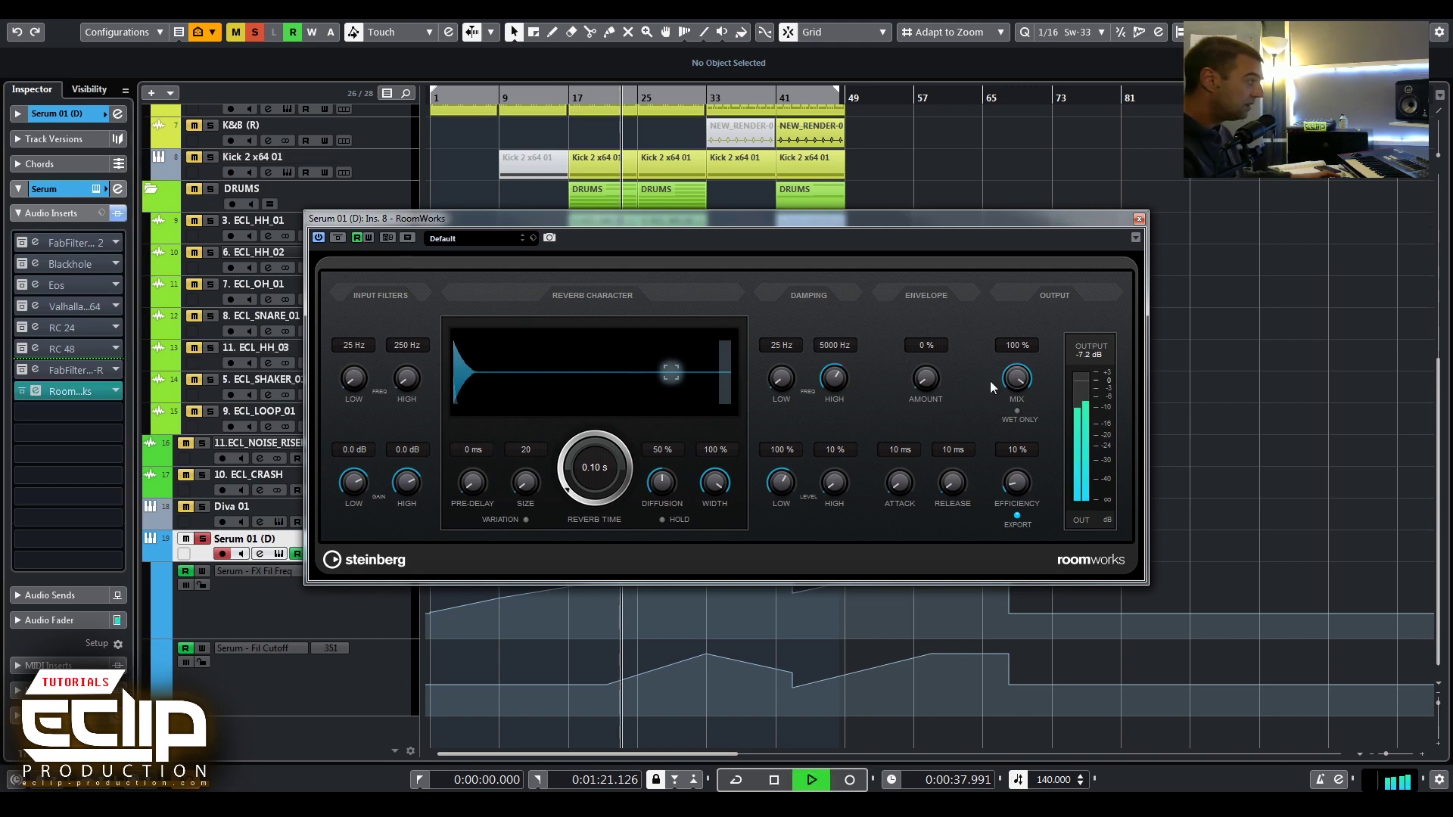
click(338, 238)
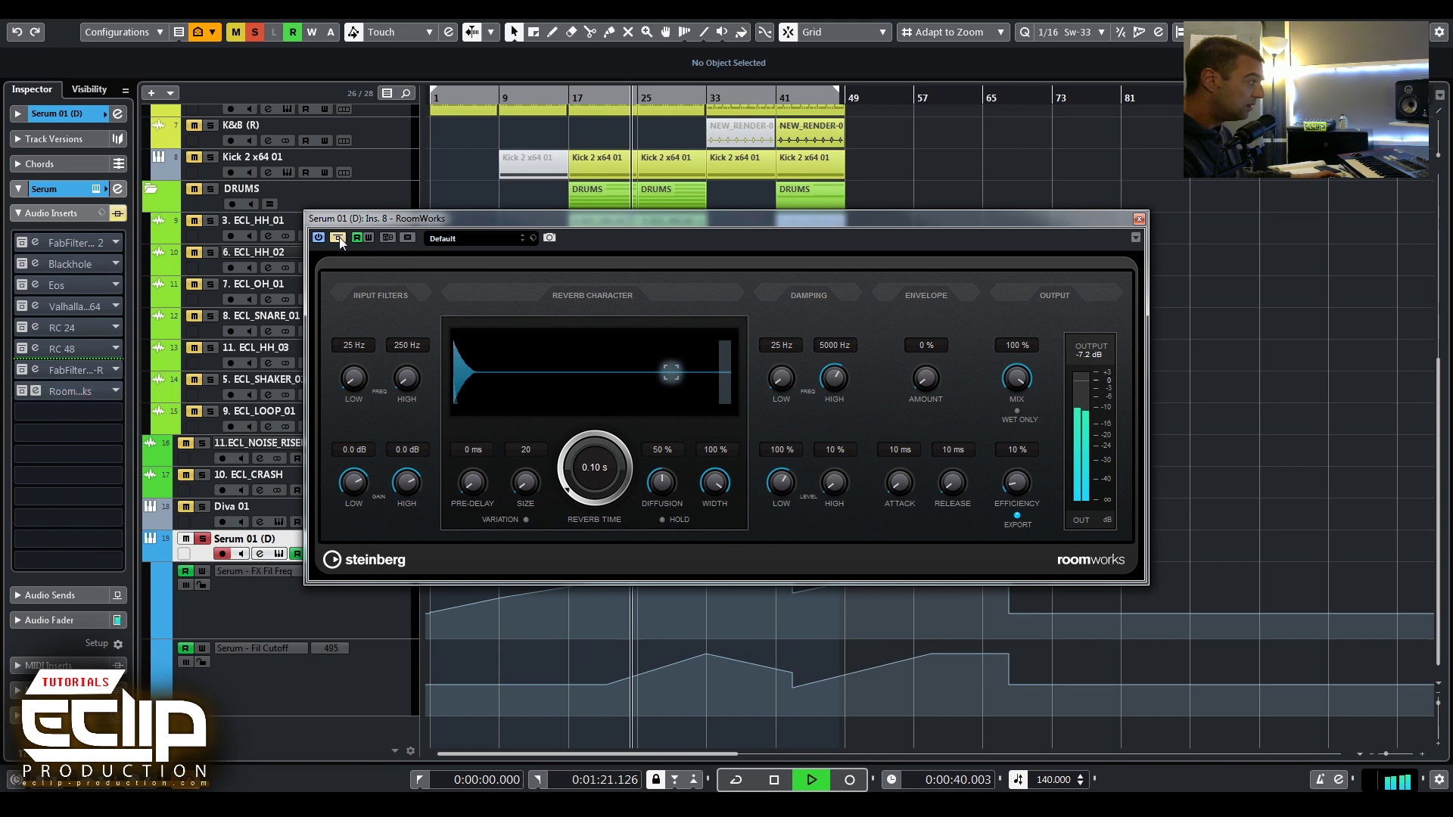
click(339, 238)
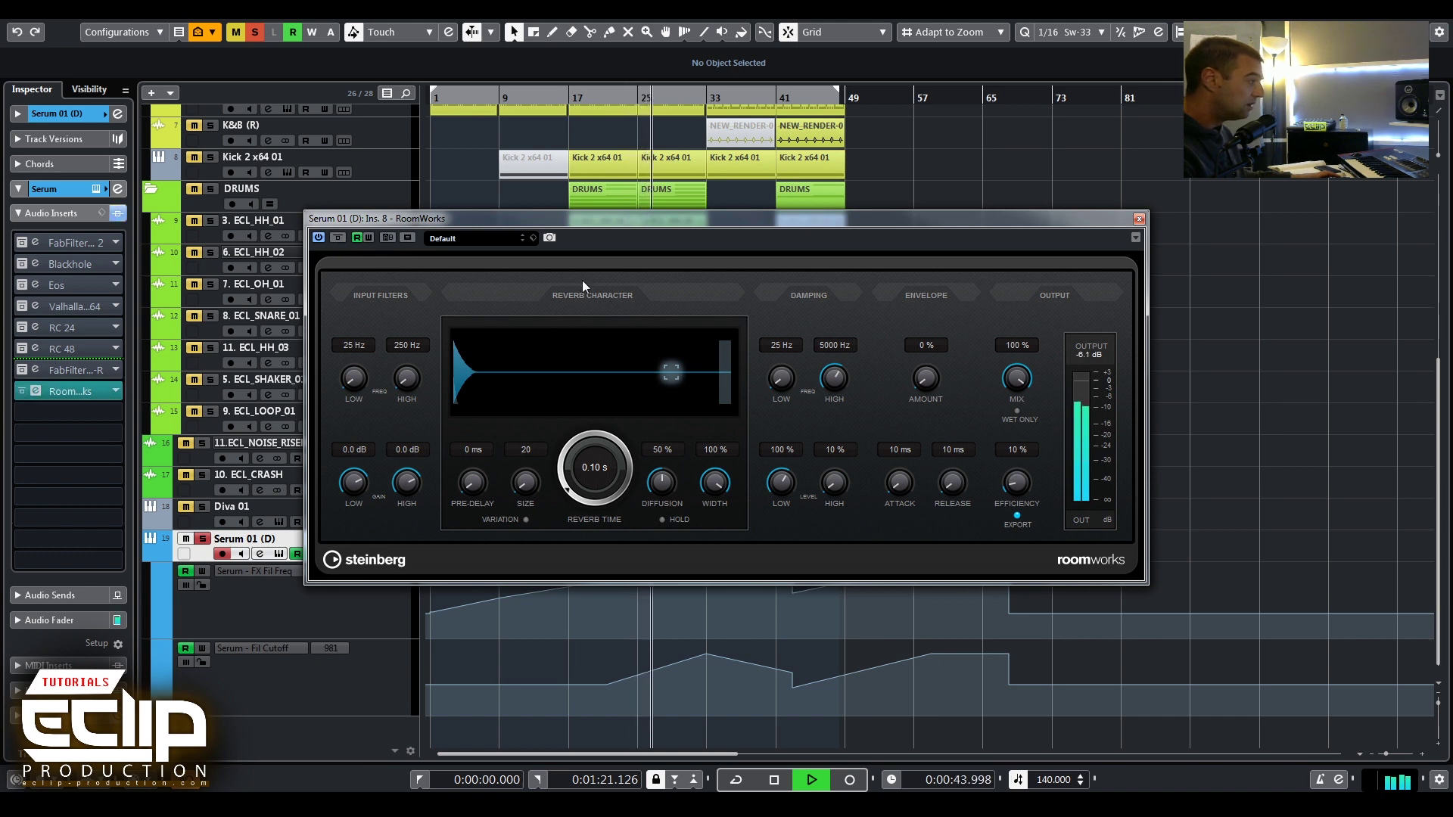
Raise RoomWorks' high damping level to 38 % during playback and stop the audition
drag(831, 483, 818, 433)
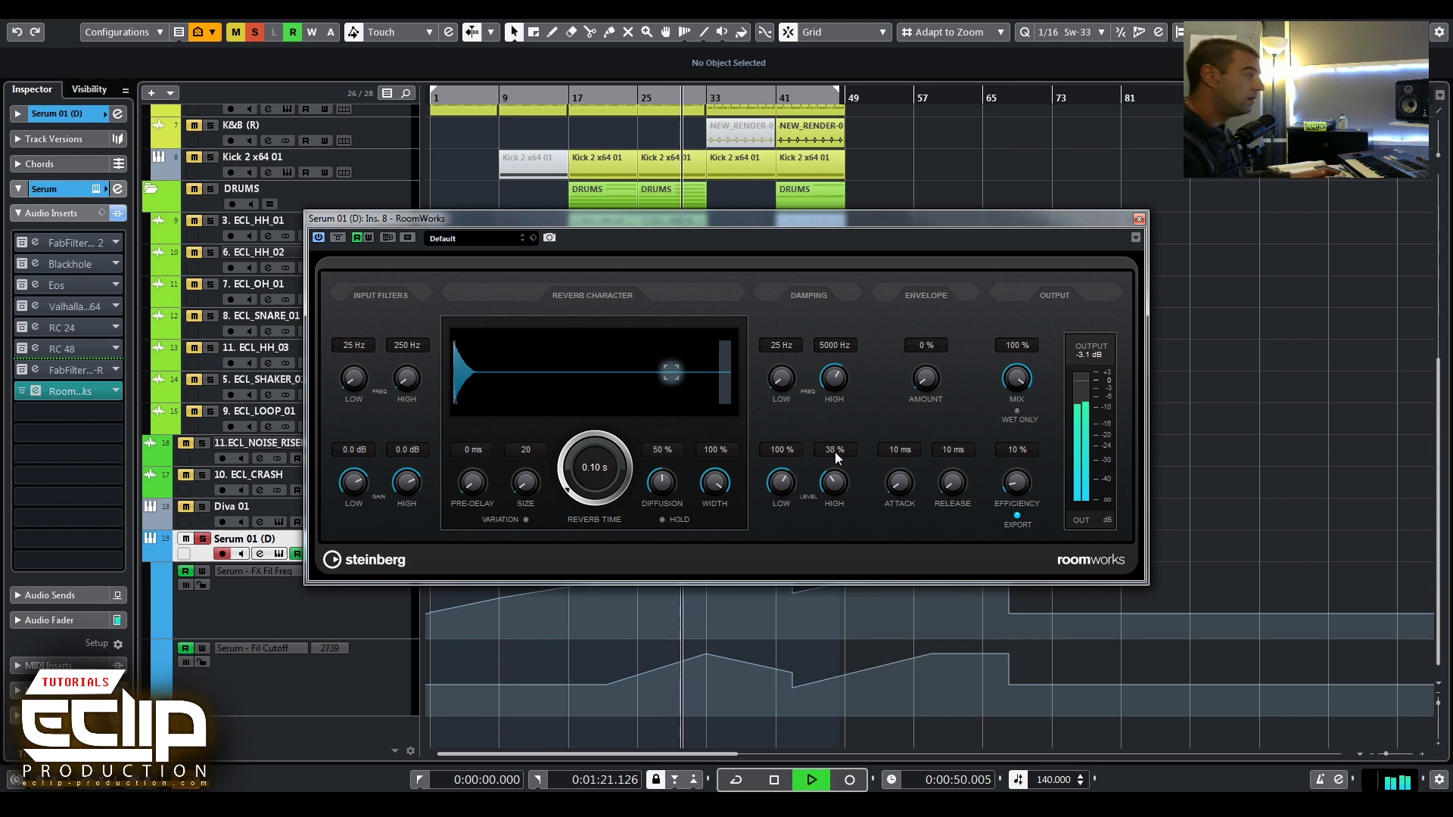
key(space)
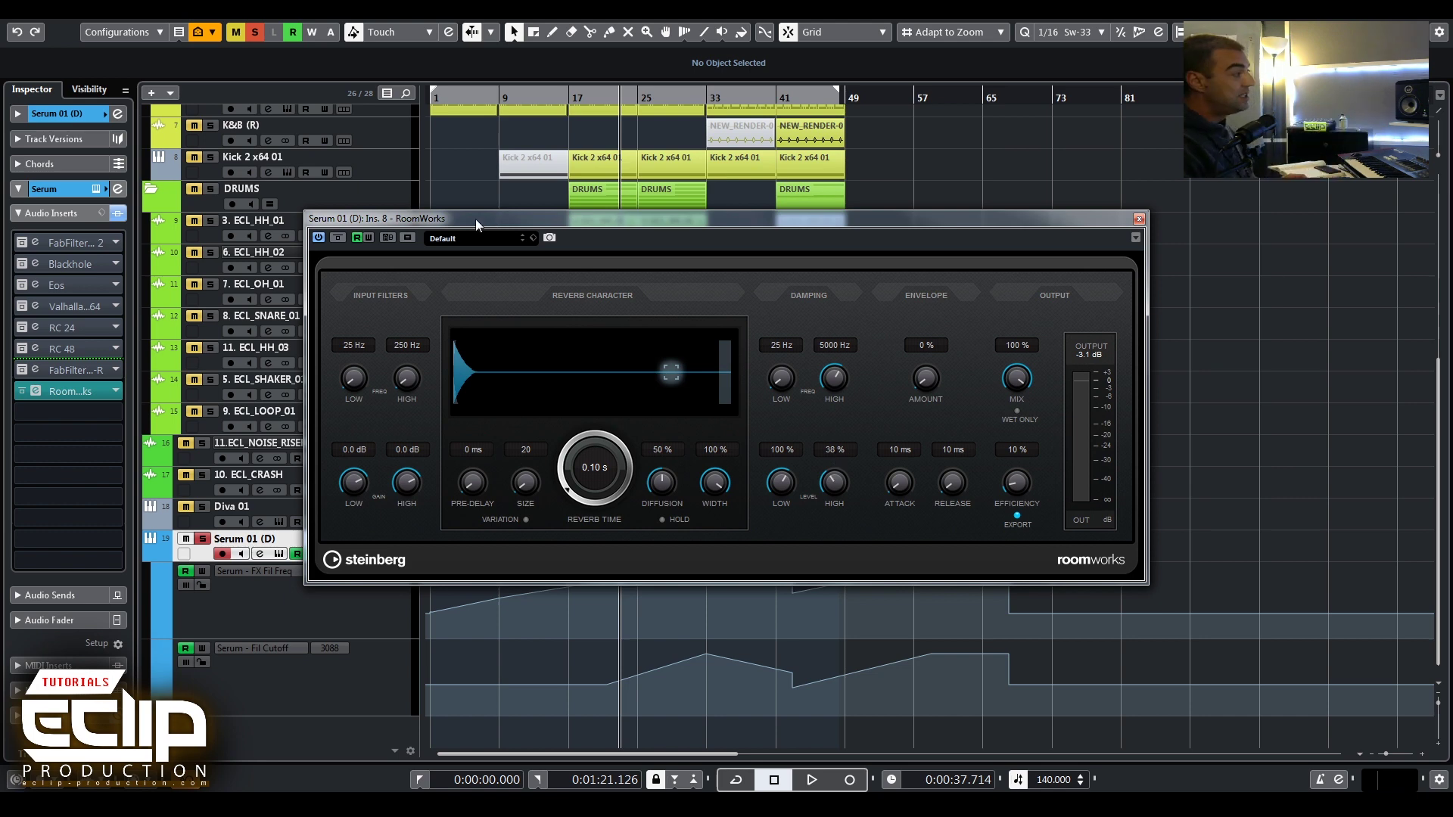
drag(475, 219, 534, 175)
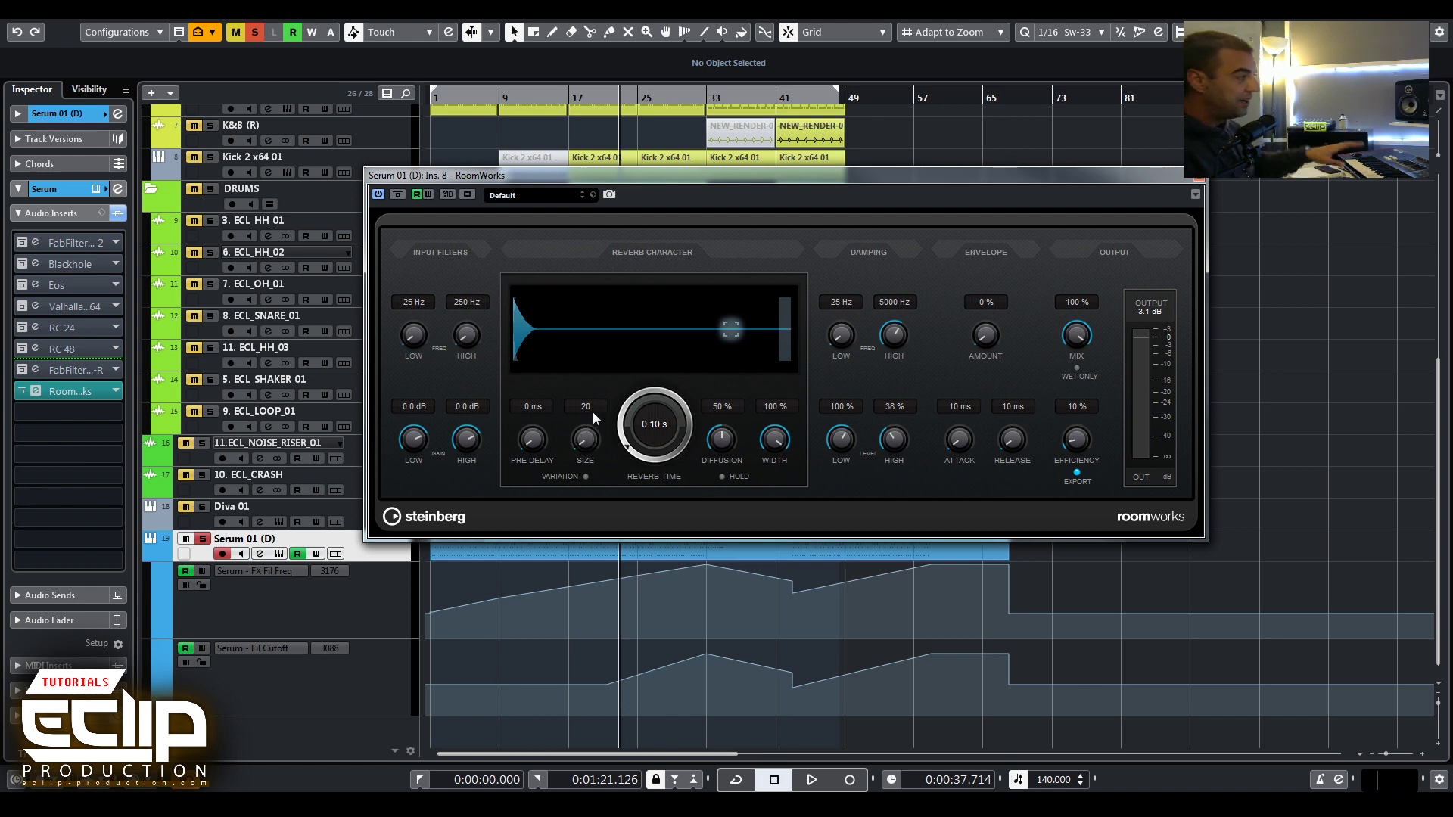
Lengthen RoomWorks' reverb time to 1.38 s and lower its mix to 32 % while auditioning the Serum lead
key(space)
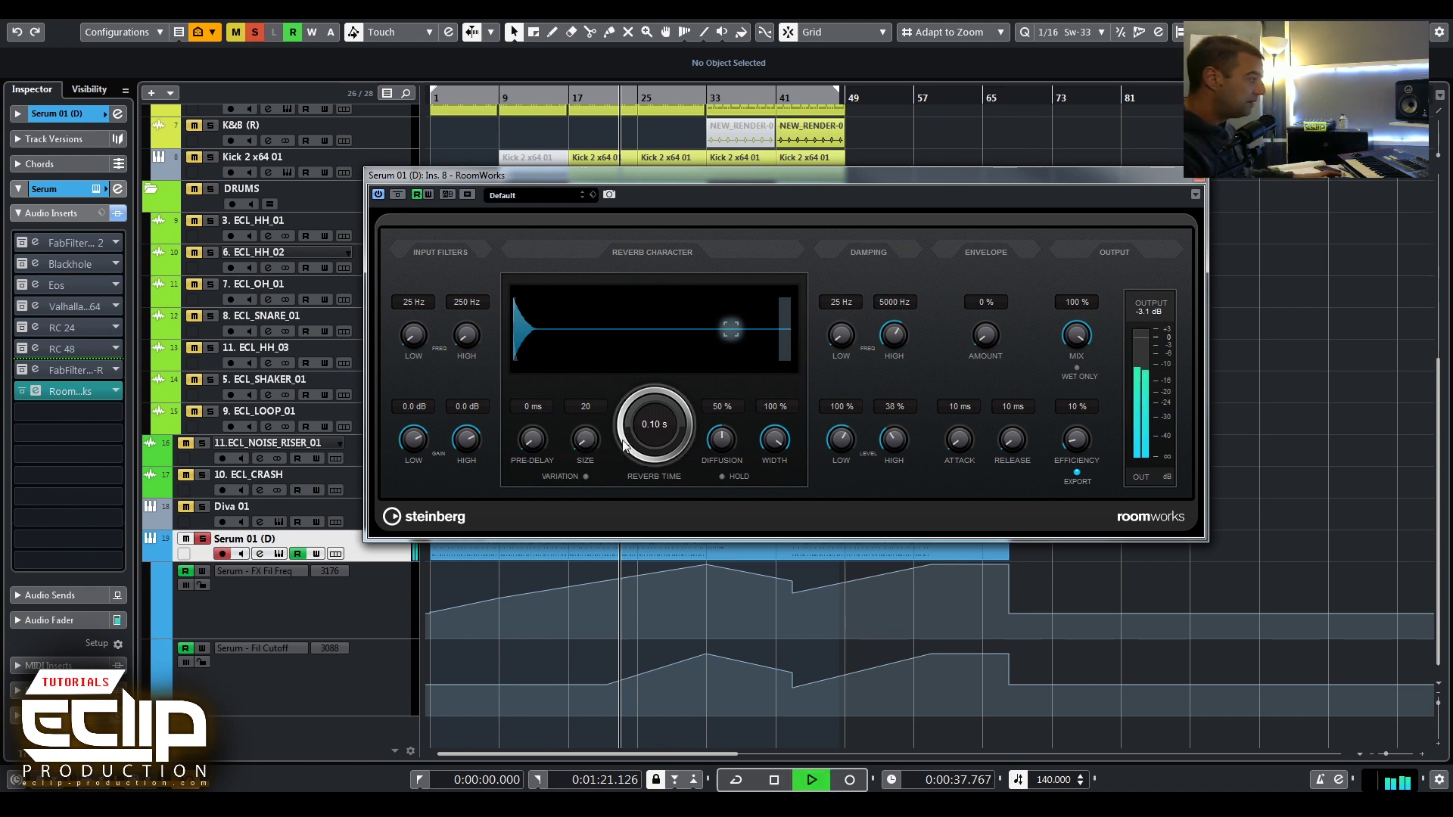
drag(622, 439, 625, 361)
drag(1088, 310, 1079, 419)
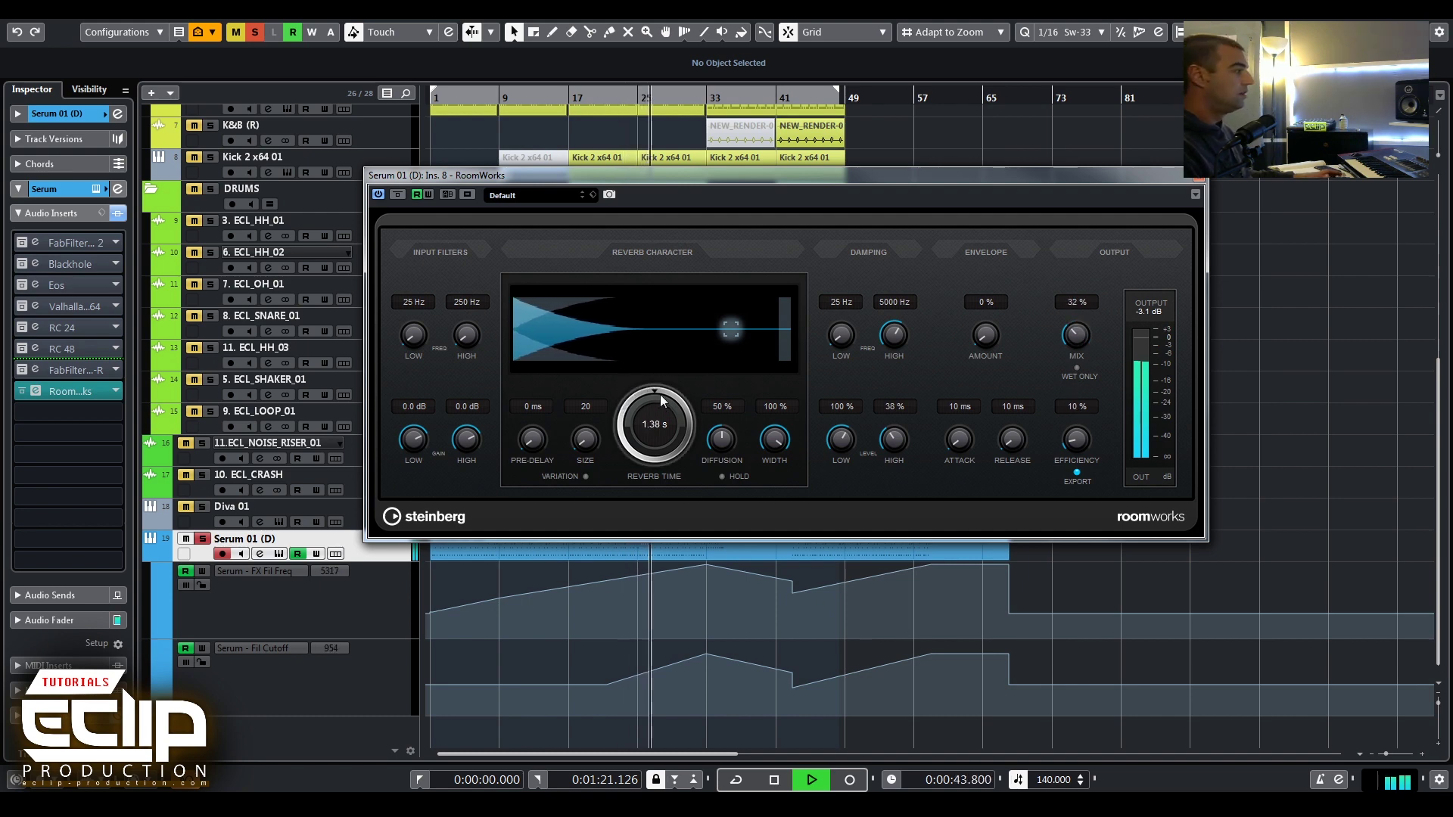
key(space)
Shorten RoomWorks' reverb time to 0.10 s and close the plugin window
drag(637, 402, 620, 522)
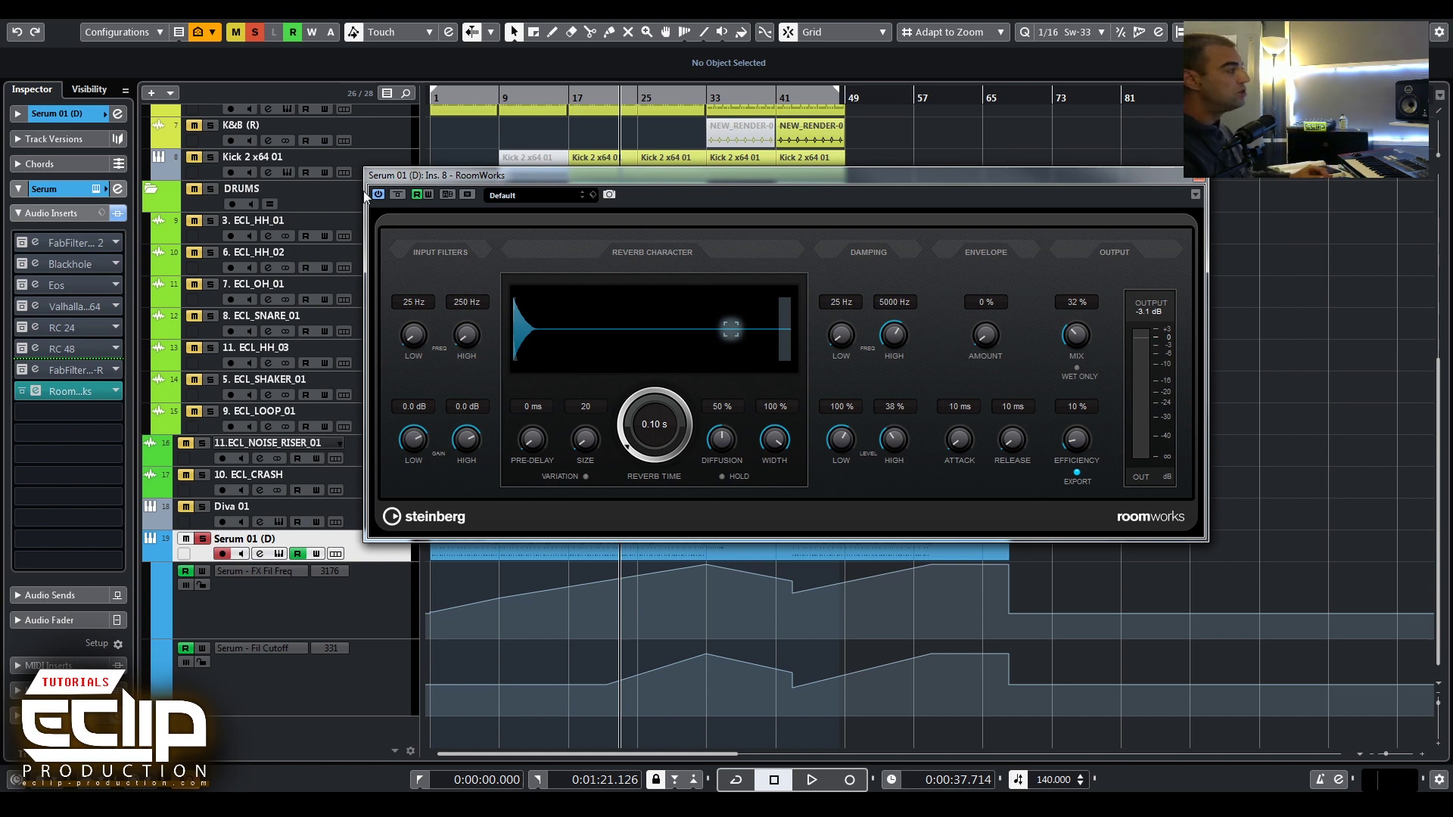
drag(504, 178, 589, 162)
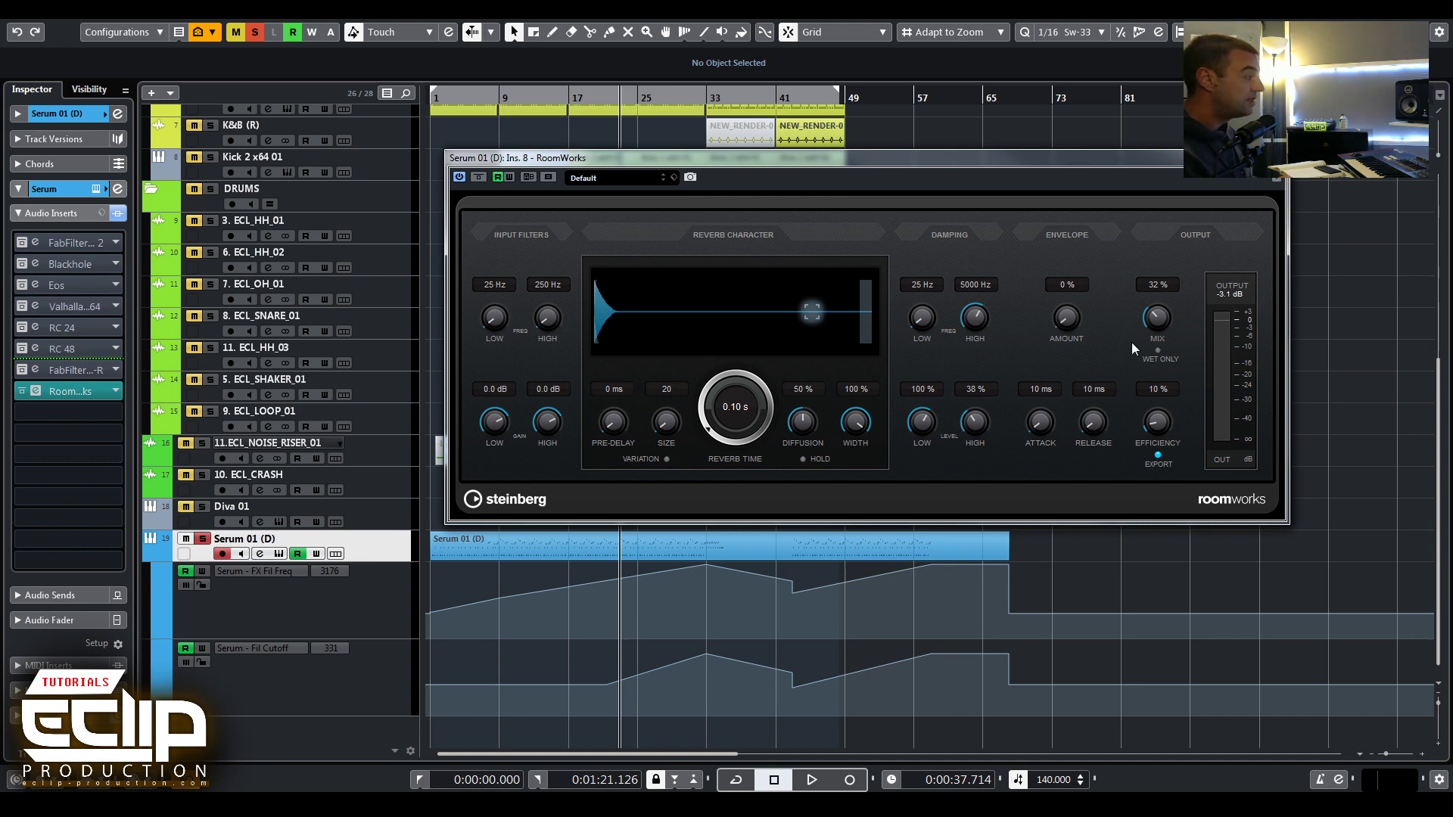
click(1279, 158)
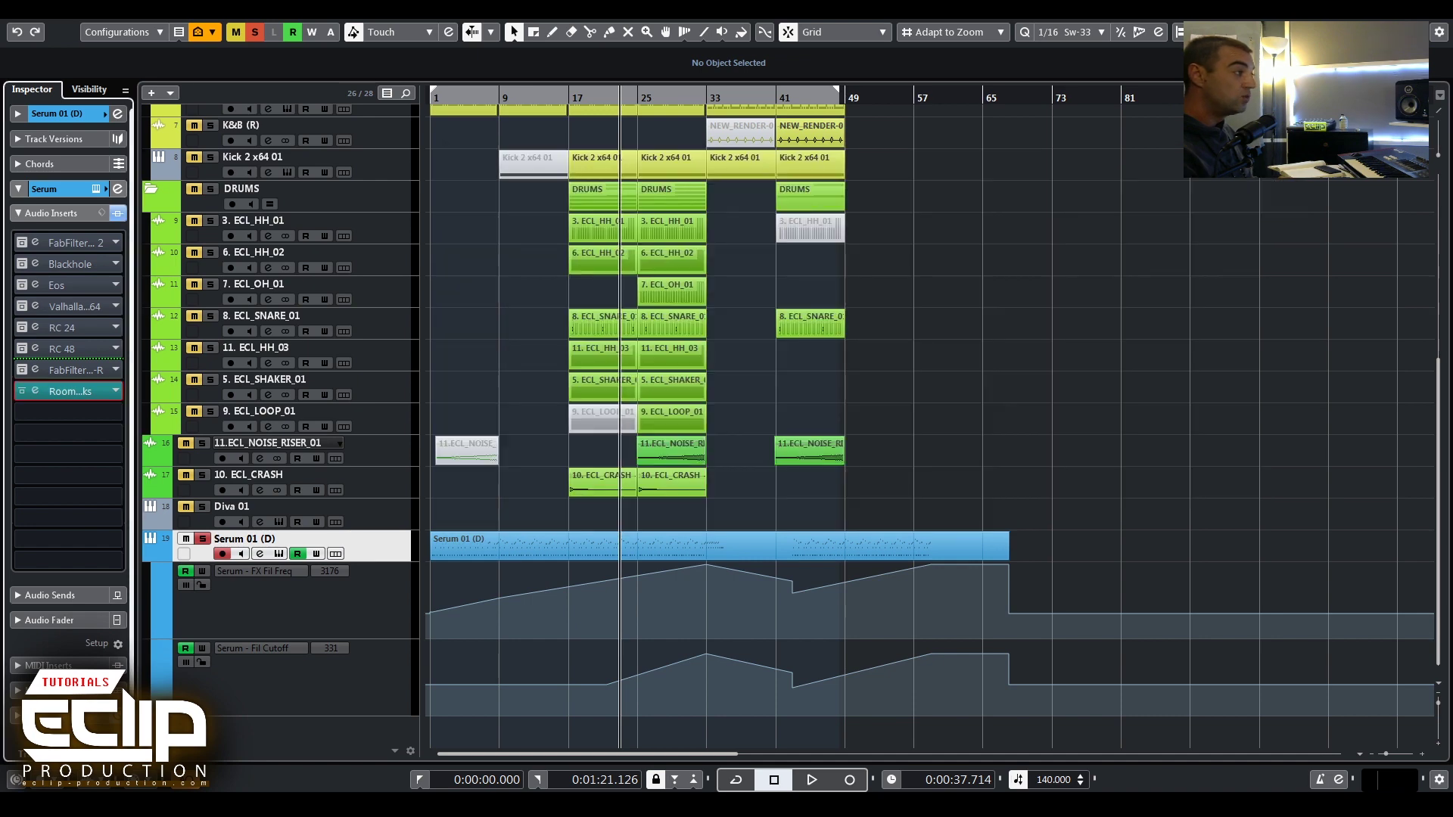